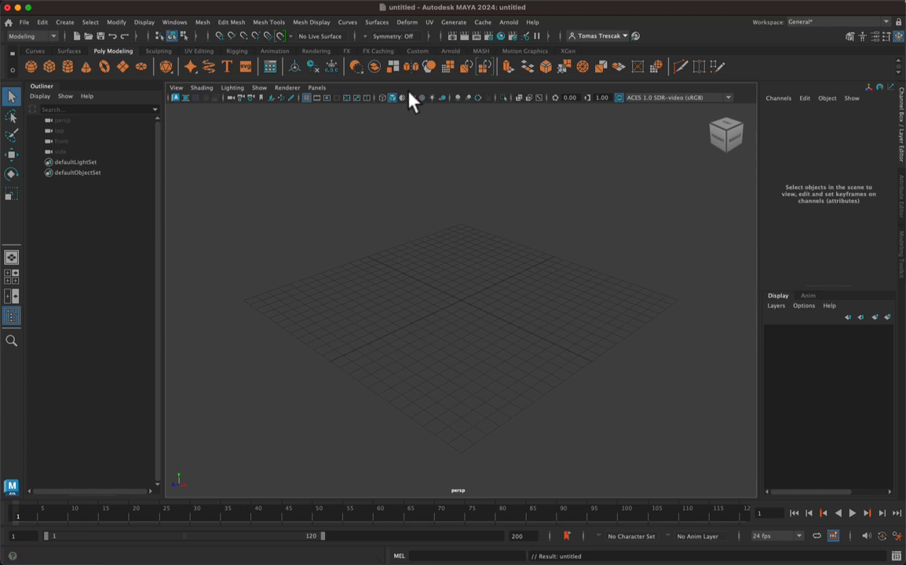
Create a polygon sphere, key its transforms at the origin, and move it to about X -8, Z 9.4
left_click(30, 67)
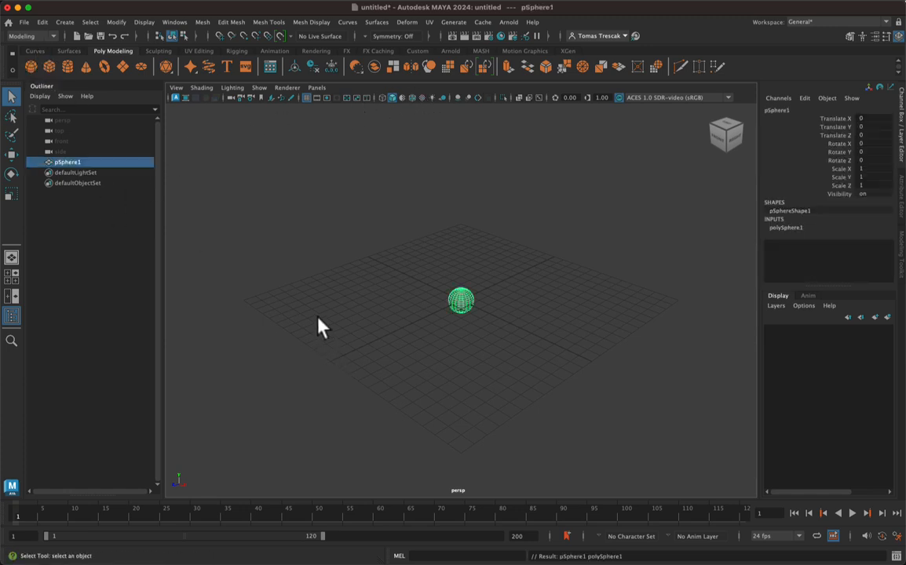
key("w")
key("s")
left_click_drag(458, 334, 296, 343)
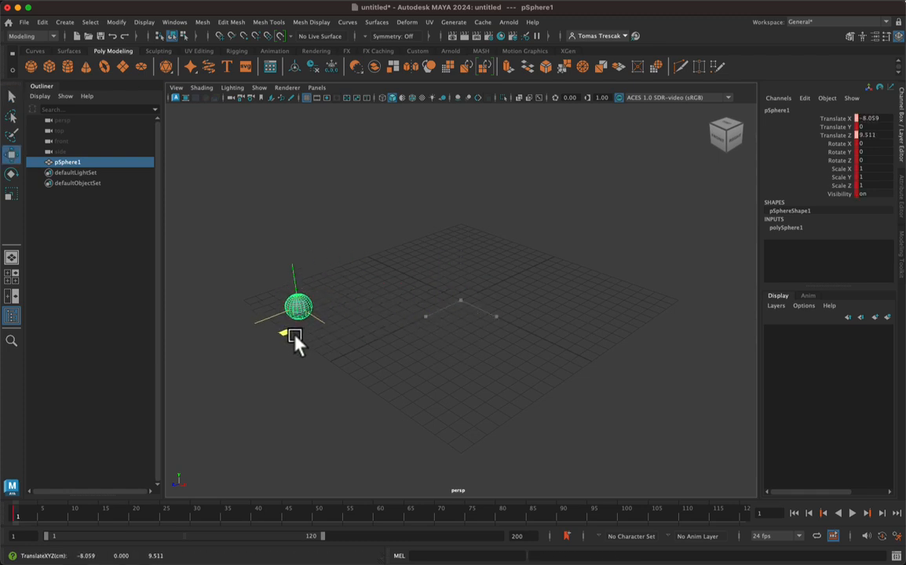
Duplicate the sphere and move the copy to about X 8.9, Z -8.2 on the opposite side of the grid
key("ctrl+d")
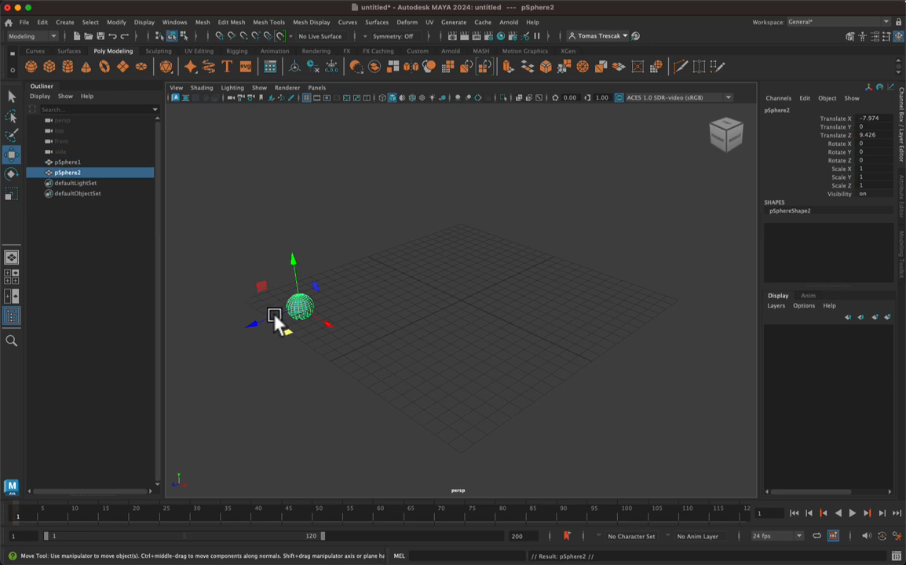
left_click_drag(288, 339, 603, 338)
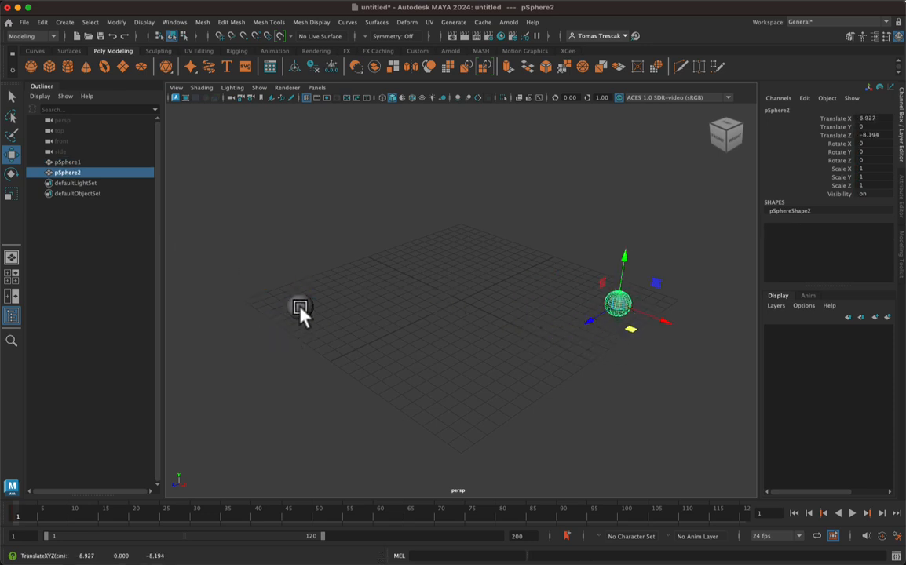
Create a Lightning effect from the FX menu set between the two selected spheres
left_click(301, 309)
left_click(620, 301)
left_click(298, 304)
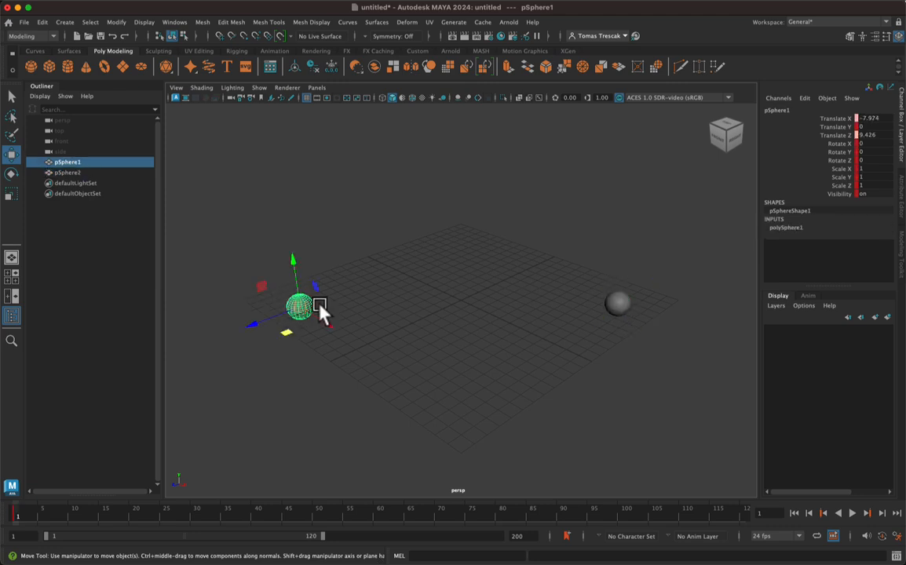
left_click(610, 308)
left_click(299, 308)
left_click(618, 307, "shift")
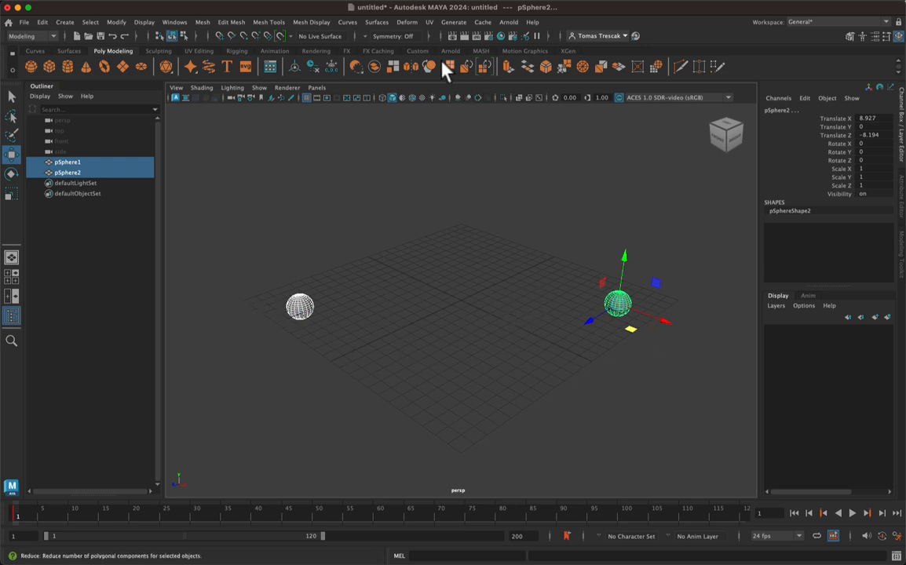
left_click(46, 37)
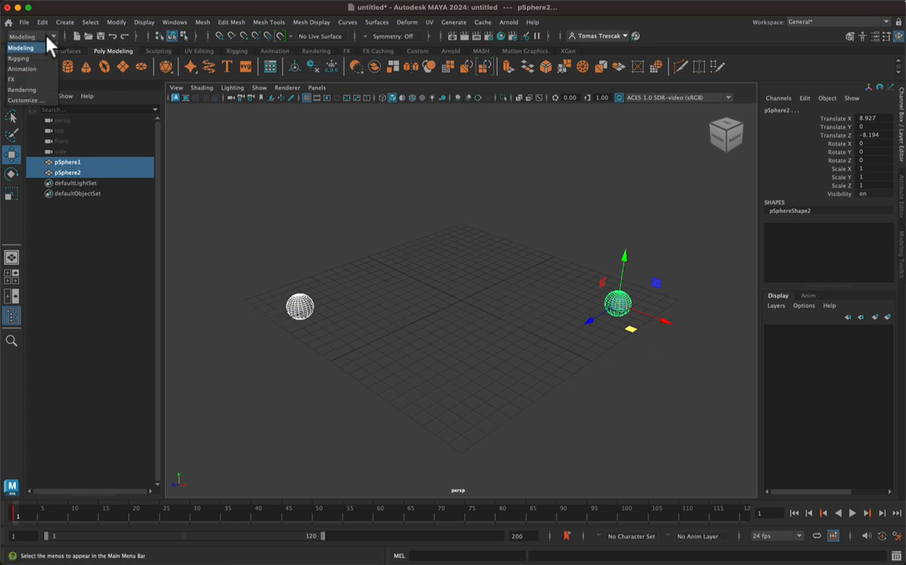
left_click(27, 79)
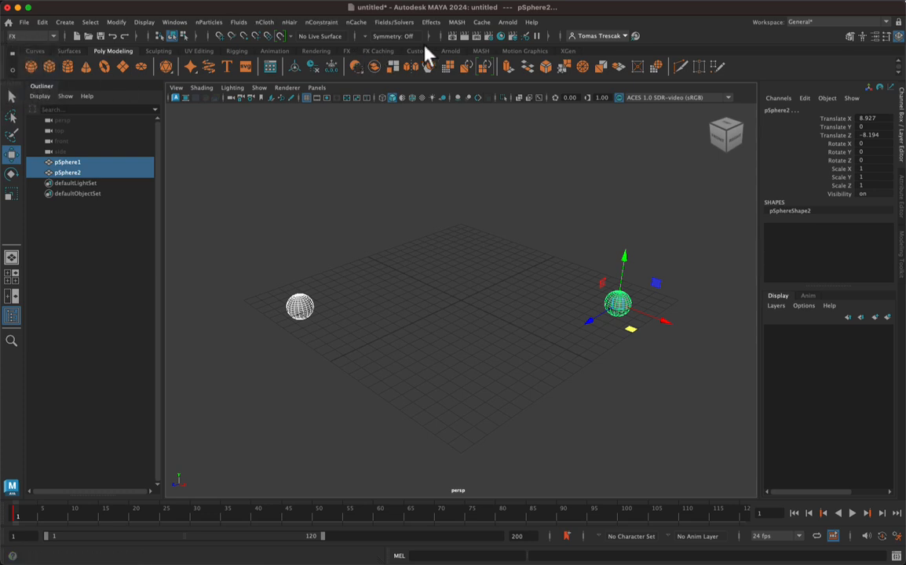
left_click(430, 23)
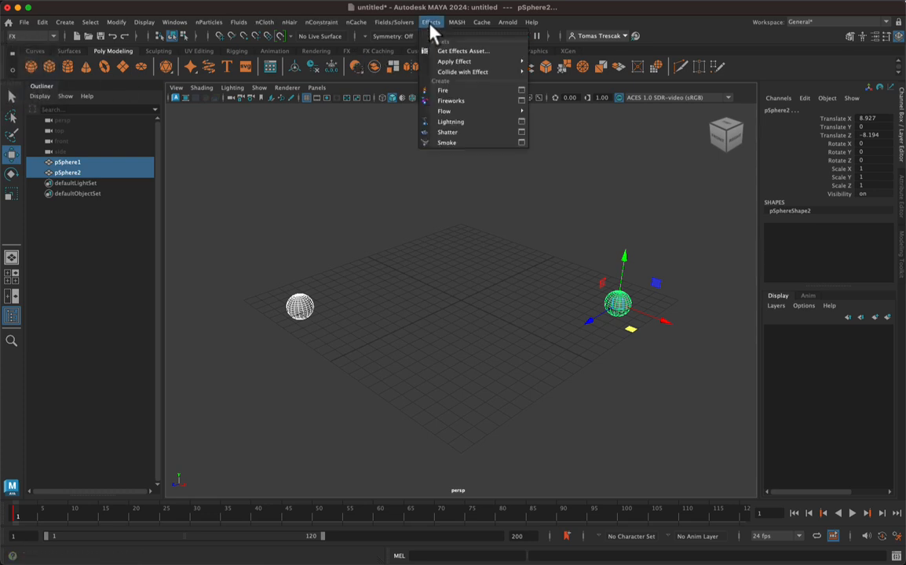
left_click(461, 122)
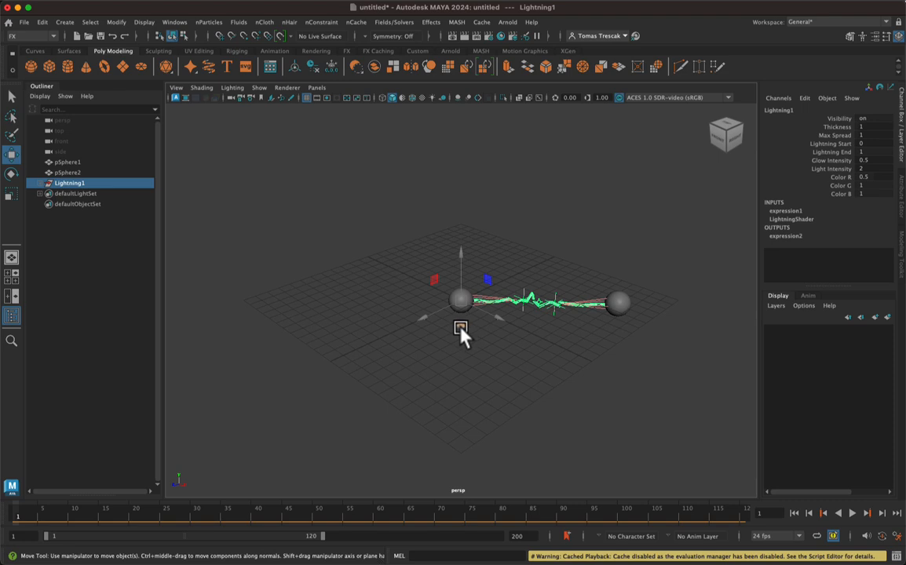
Examine the lightning bolt and the two spheres it connects from close up
left_click(524, 255)
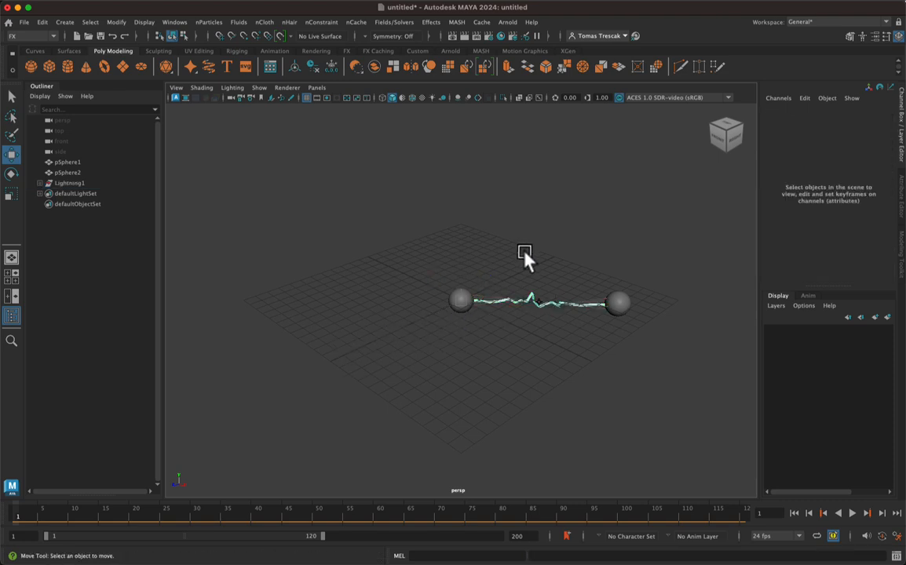
left_click(467, 302)
left_click(620, 305)
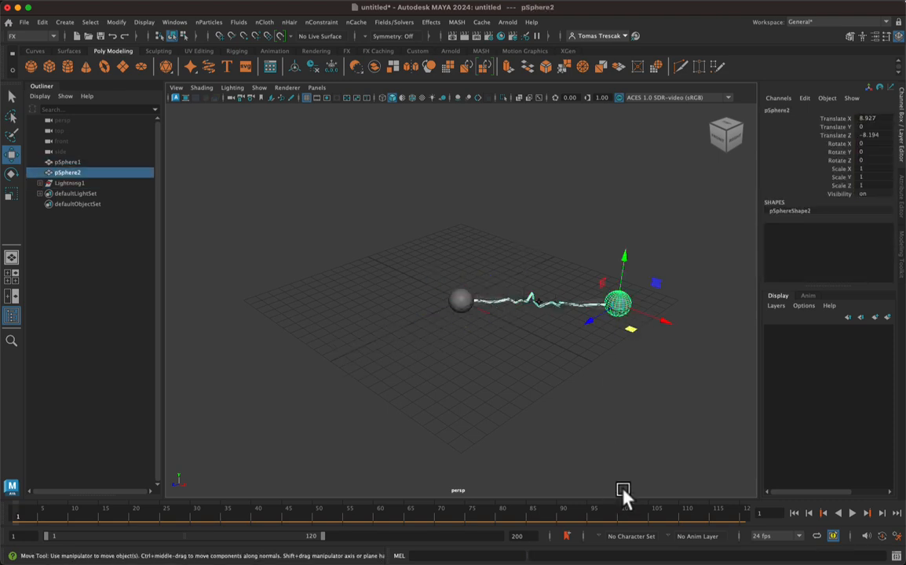
mouse_move(8, 509)
left_mouse_down()
mouse_move(265, 530)
mouse_move(16, 515)
left_mouse_up()
scroll(632, 328, "up", 3)
scroll(627, 329, "down", 2)
middle_click_drag(625, 329, 478, 343, "alt")
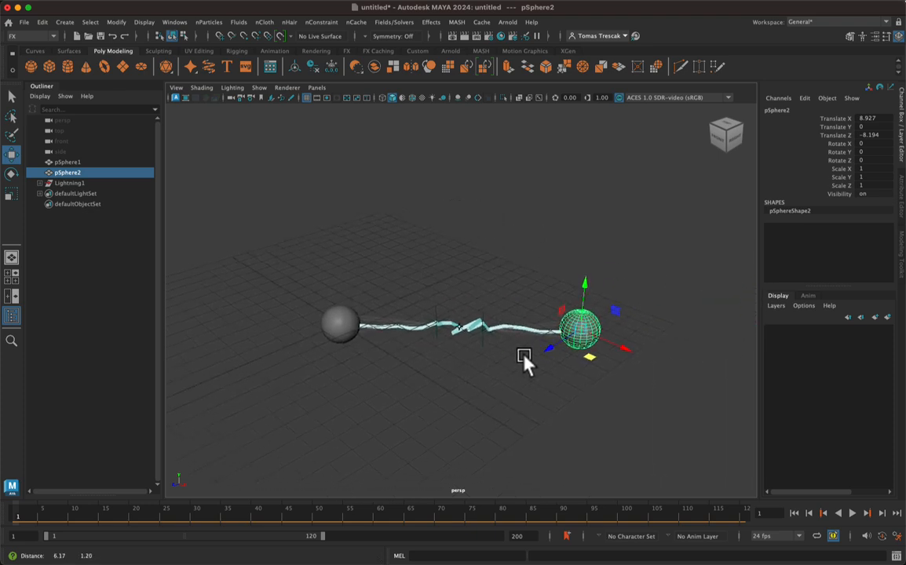
scroll(478, 348, "up", 2)
scroll(475, 344, "down", 1)
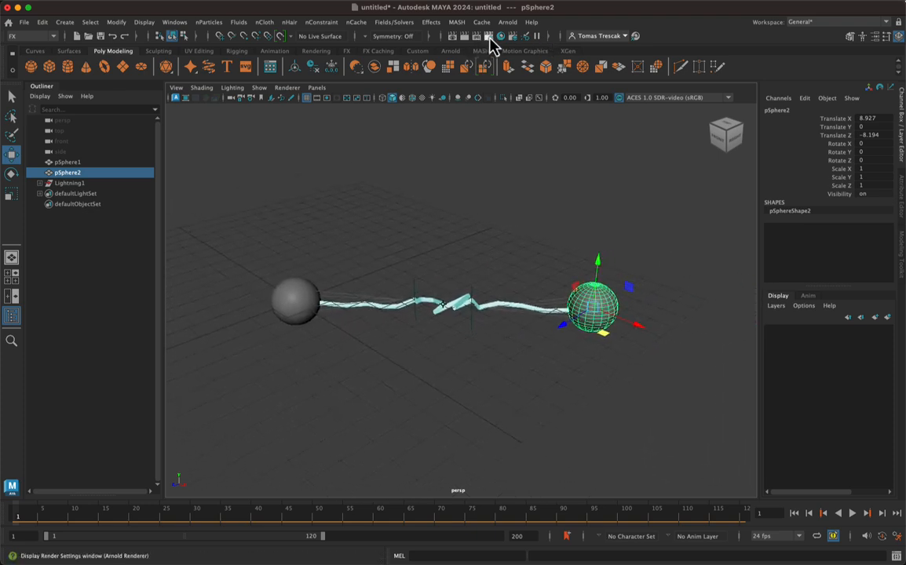
Set the renderer to Maya Hardware 2.0 and render the current frame of the perspective view
left_click(489, 38)
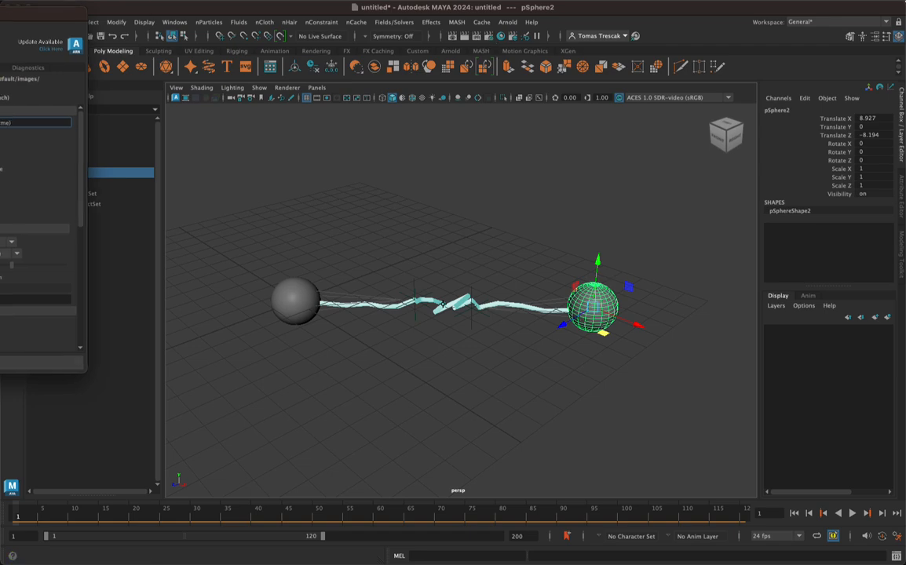
left_click(390, 135)
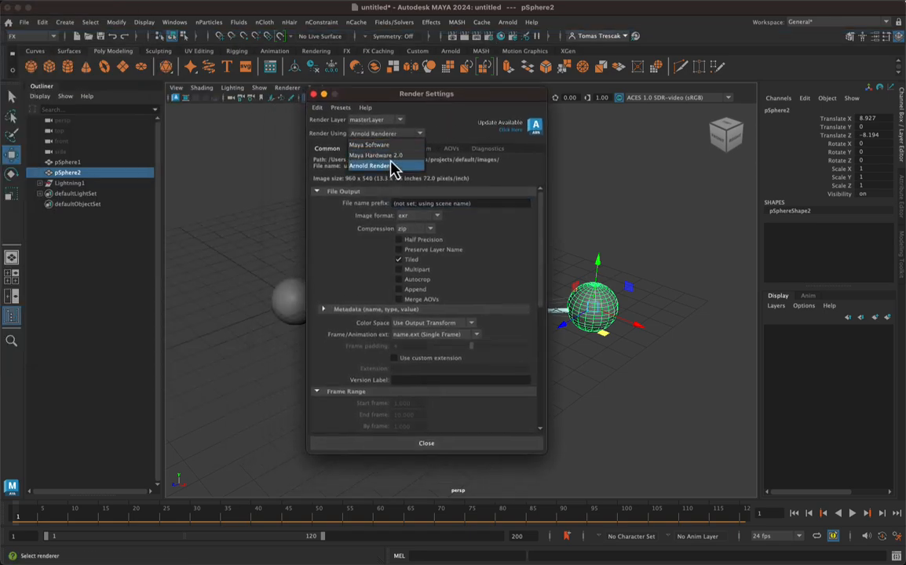
left_click(390, 156)
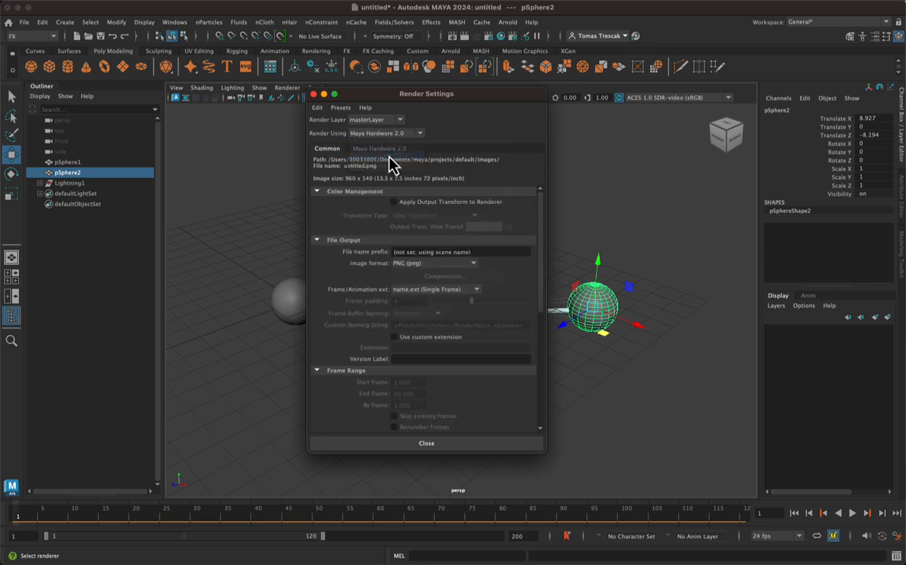
left_click(408, 444)
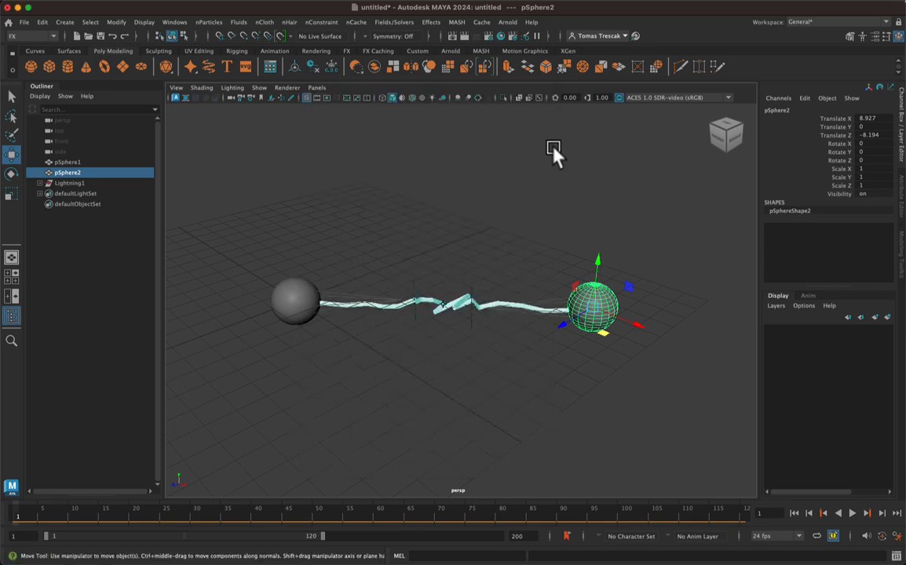
left_click(462, 39)
left_click_drag(263, 24, 624, 109)
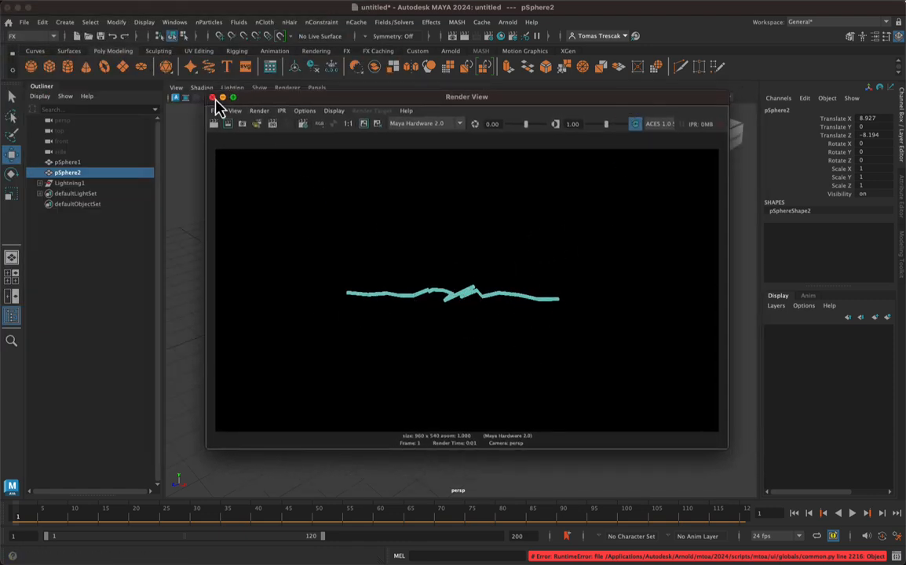
Switch the renderer to Maya Software, render the lightning again, and close the render window
left_click(424, 124)
left_click(428, 132)
left_click(213, 124)
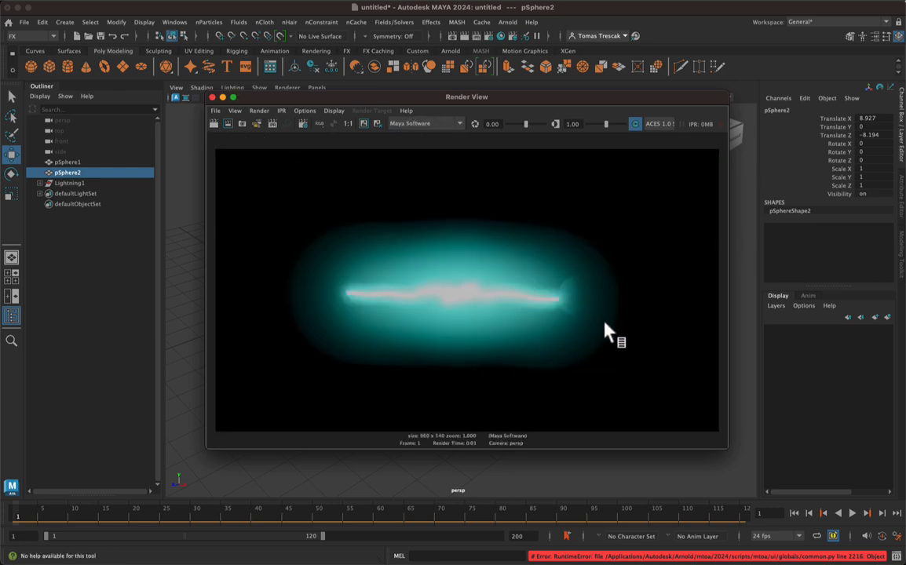
left_click(212, 97)
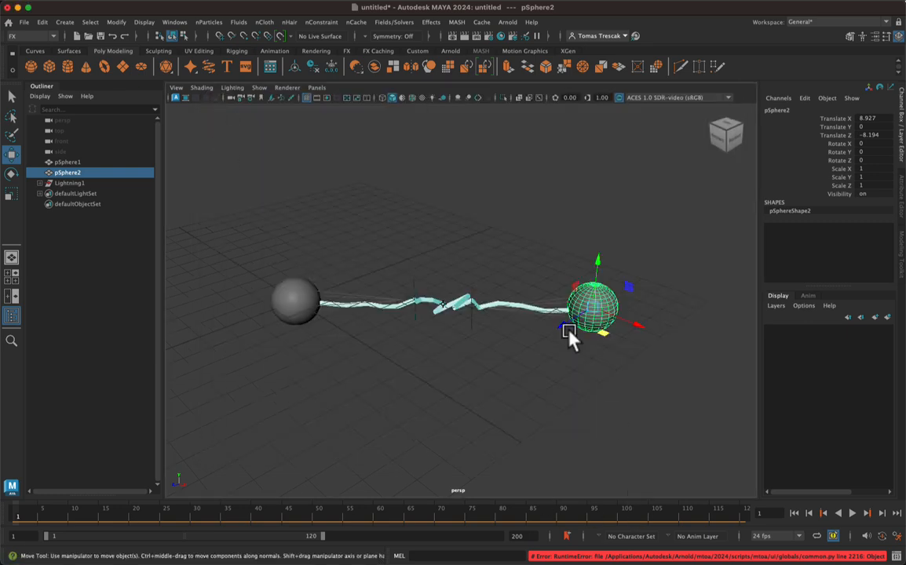
left_click(123, 66)
left_click_drag(318, 397, 537, 253)
key("ctrl+z")
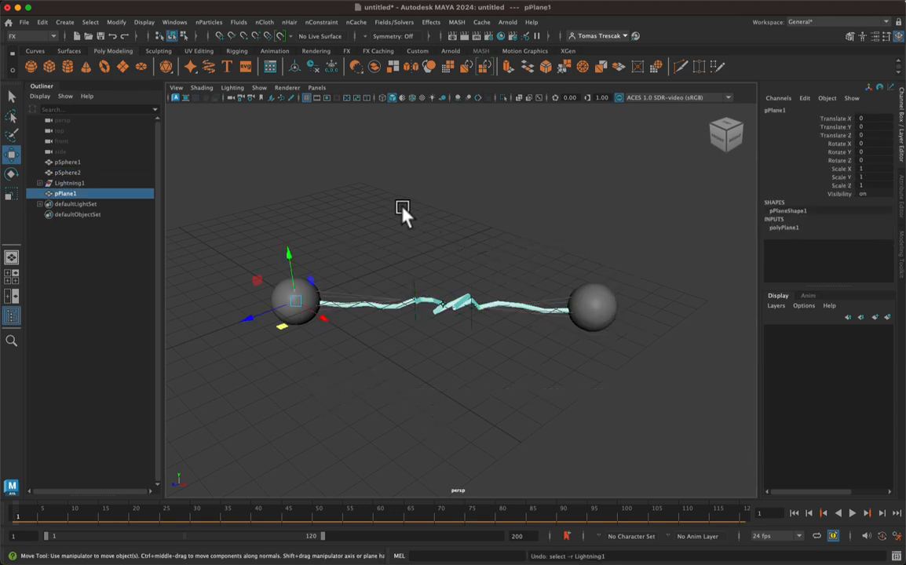
key("ctrl+z")
Enable Interactive Creation for polygon primitives
left_click(65, 22)
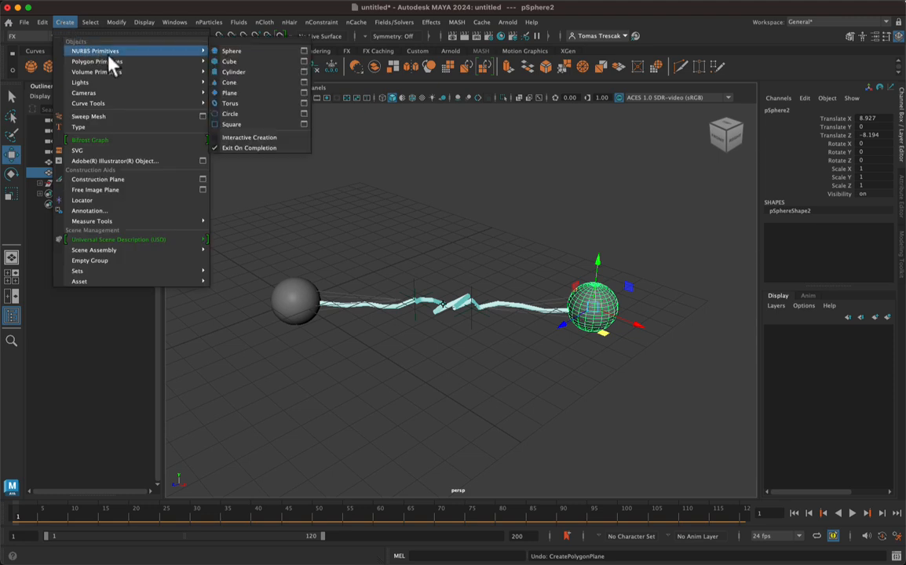
mouse_move(159, 63)
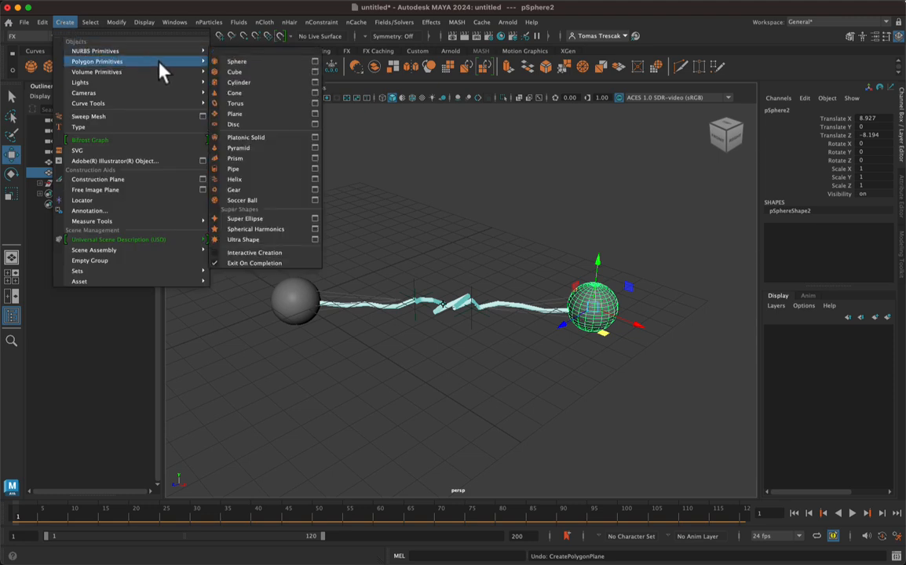
left_click(219, 253)
Draw a polygon plane about 8.27 by 7.97 and move it beneath the lightning at about X 4.07, Y -1.06, Z -4.12
left_click(104, 66)
left_click_drag(264, 397, 616, 394)
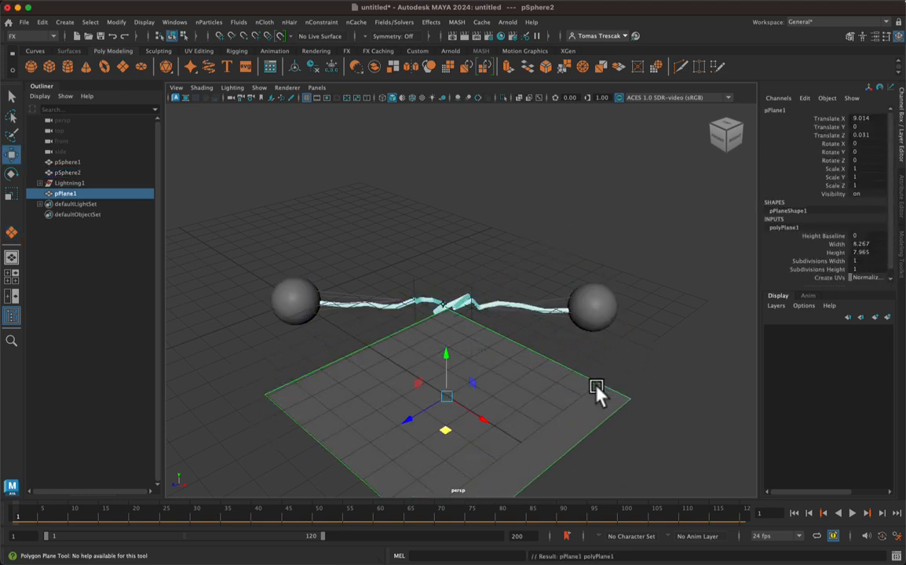
left_click_drag(429, 432, 431, 354)
Draw a polygon sphere with a radius of about 0.93 on the plane and raise it to about Y 3.55 above the lightning
left_click(32, 66)
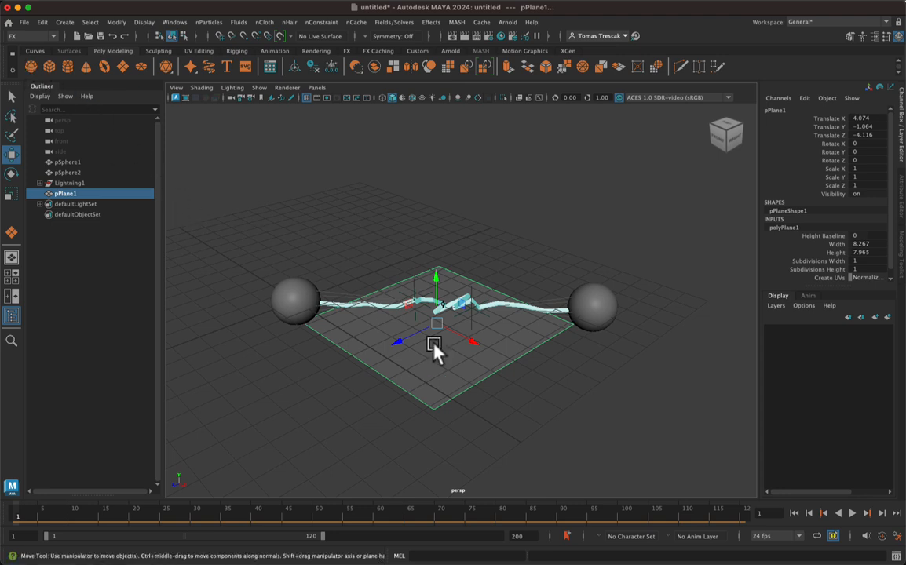
mouse_move(431, 330)
left_mouse_down()
mouse_move(463, 344)
mouse_move(433, 333)
left_mouse_up()
left_click_drag(437, 257, 436, 174)
key("space")
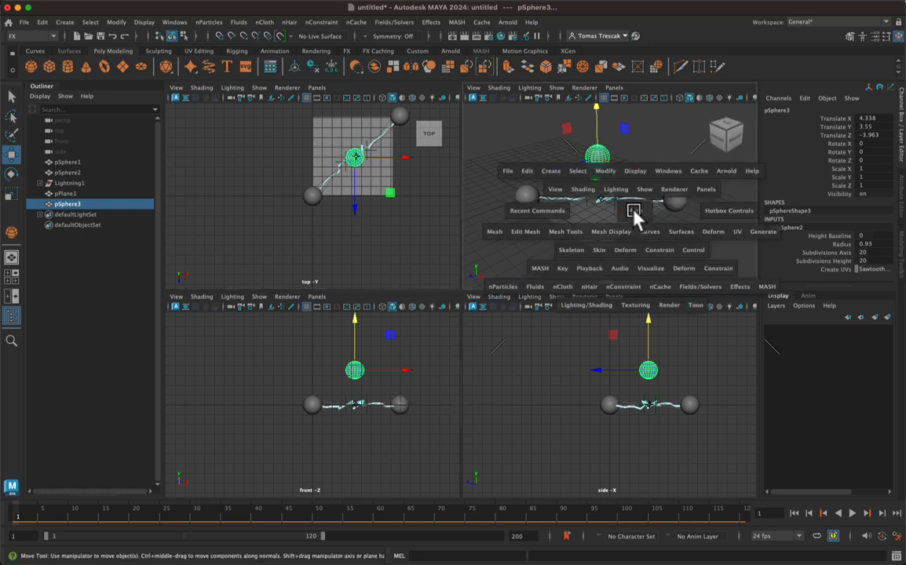
key("space")
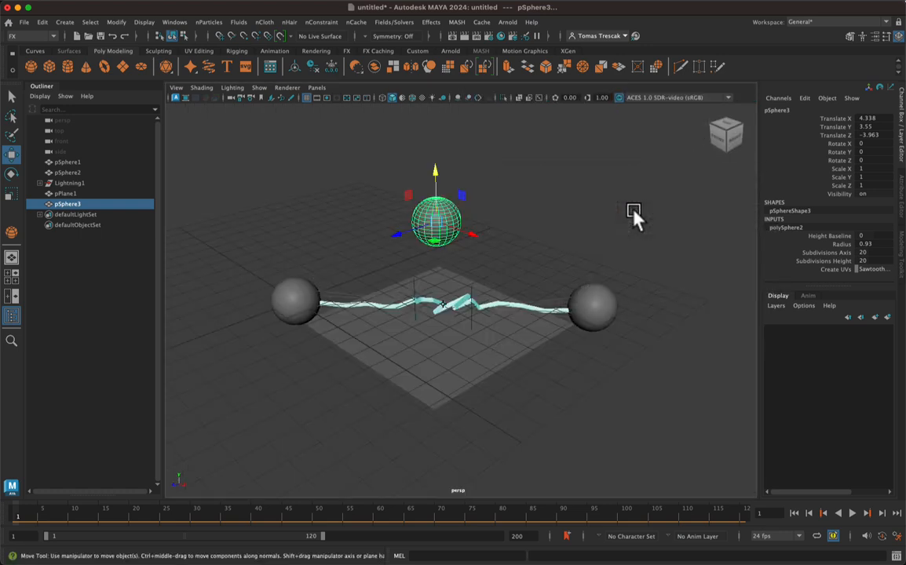
Show the 960 x 540 resolution gate, frame the spheres, plane and lightning inside it, and play back the lightning animation
left_click(336, 97)
scroll(431, 329, "up", 3)
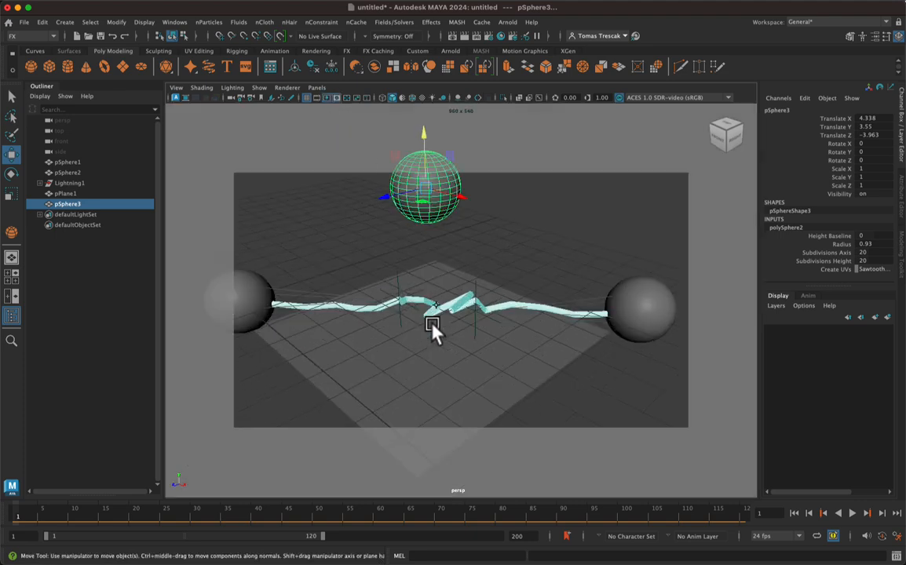
scroll(433, 330, "down", 2)
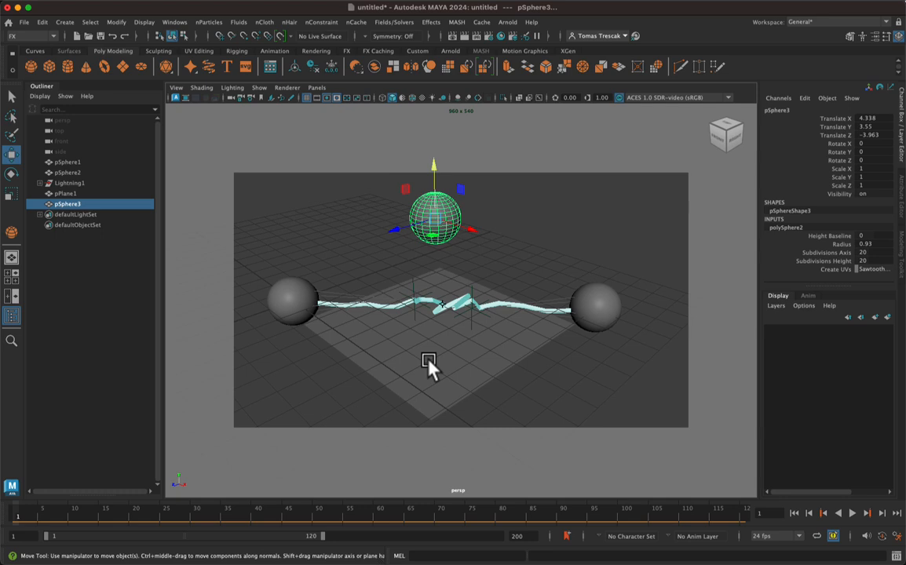
key("alt+v")
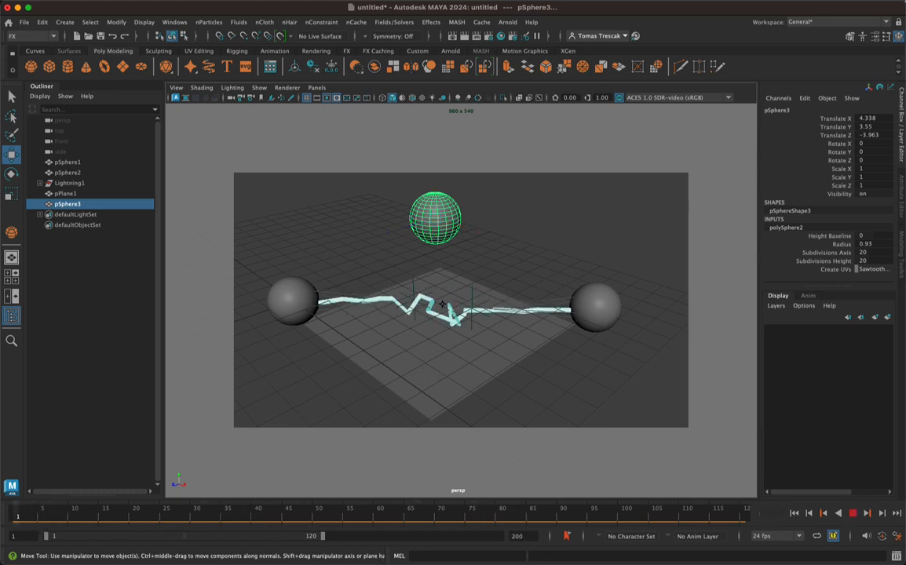
key("alt+v")
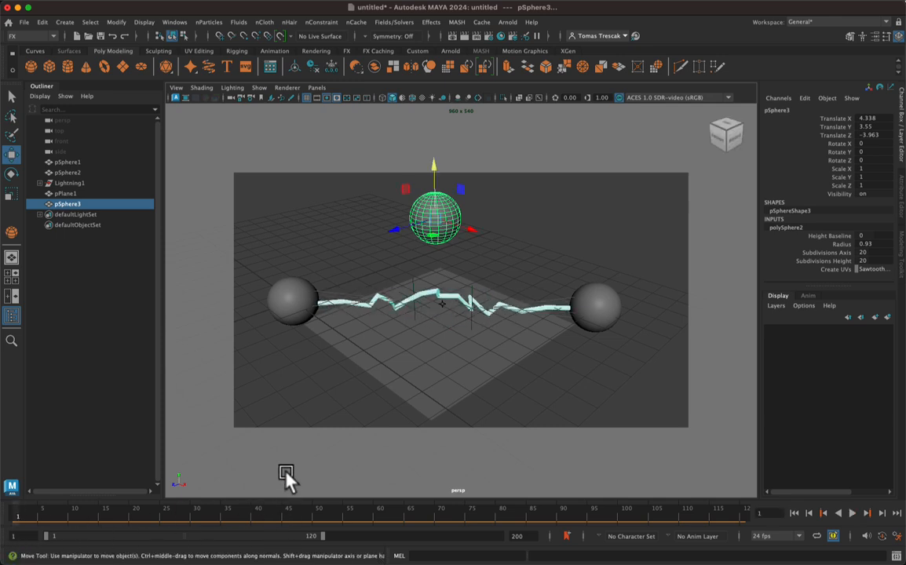
Make the sphere above the lightning an active rigid body
left_click(416, 334)
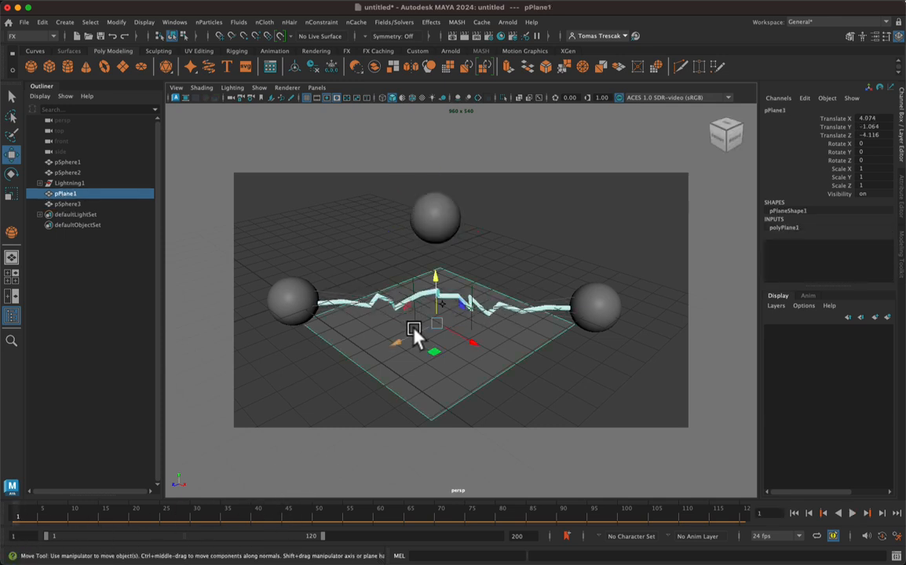
left_click(427, 229)
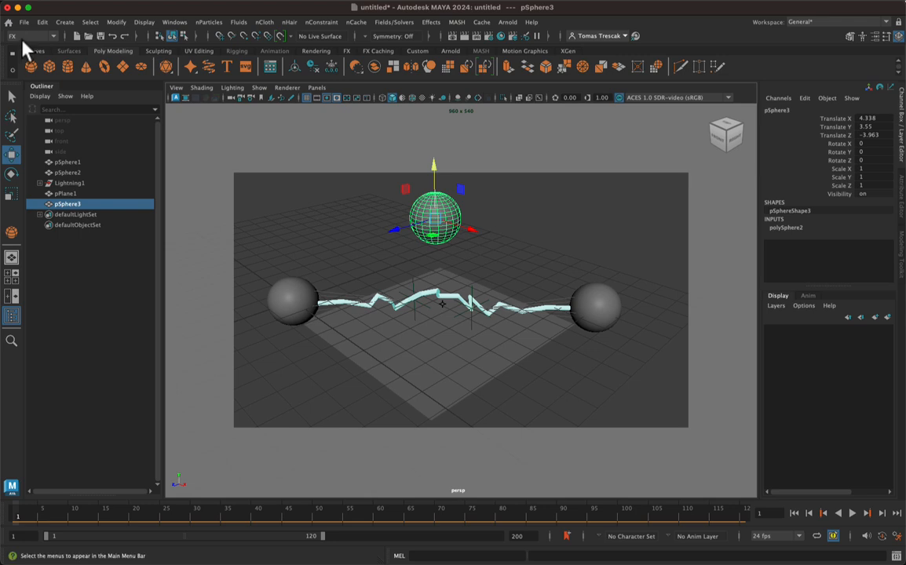
left_click(404, 23)
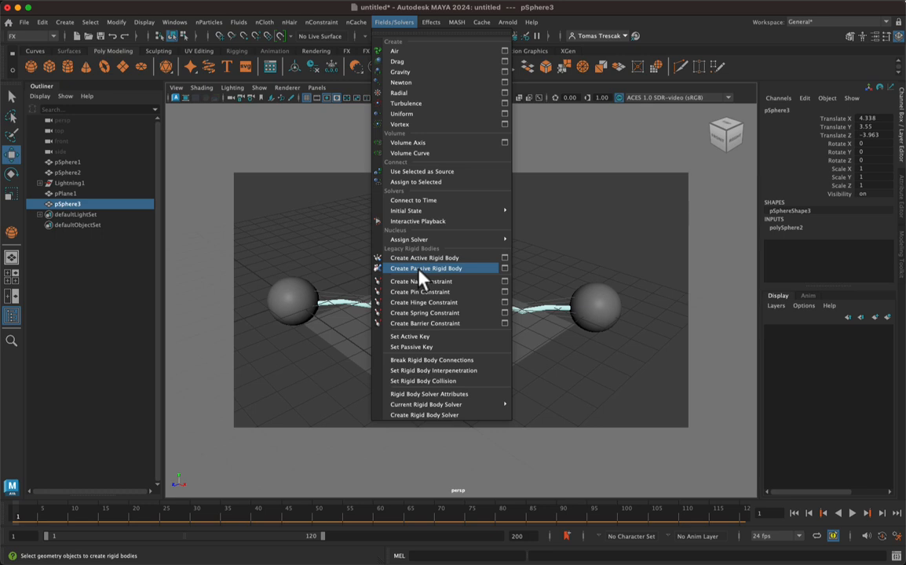
left_click(557, 238)
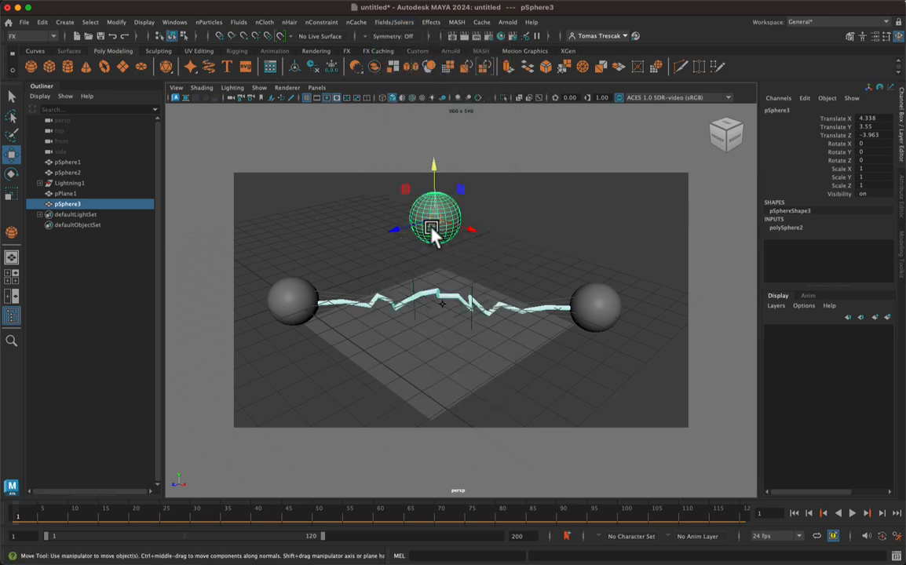
left_click(396, 23)
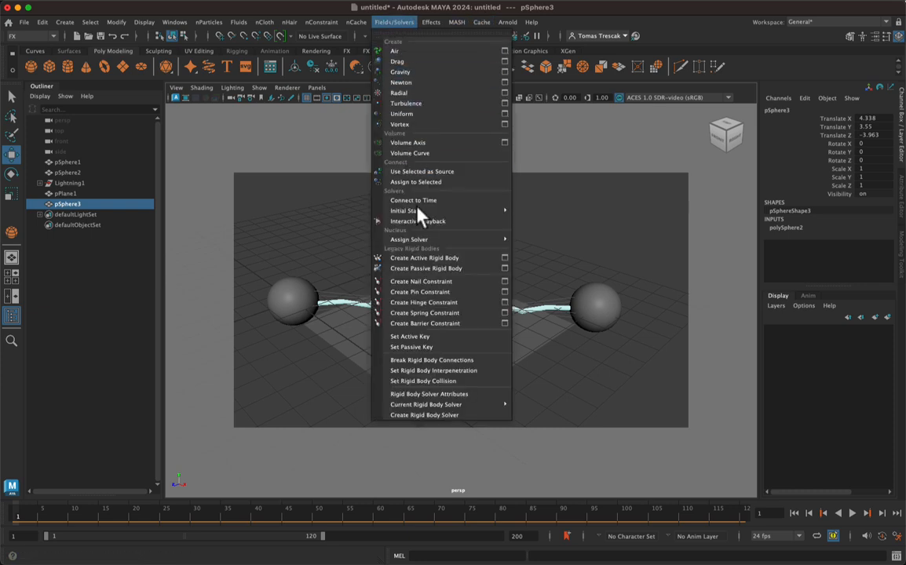
left_click(441, 261)
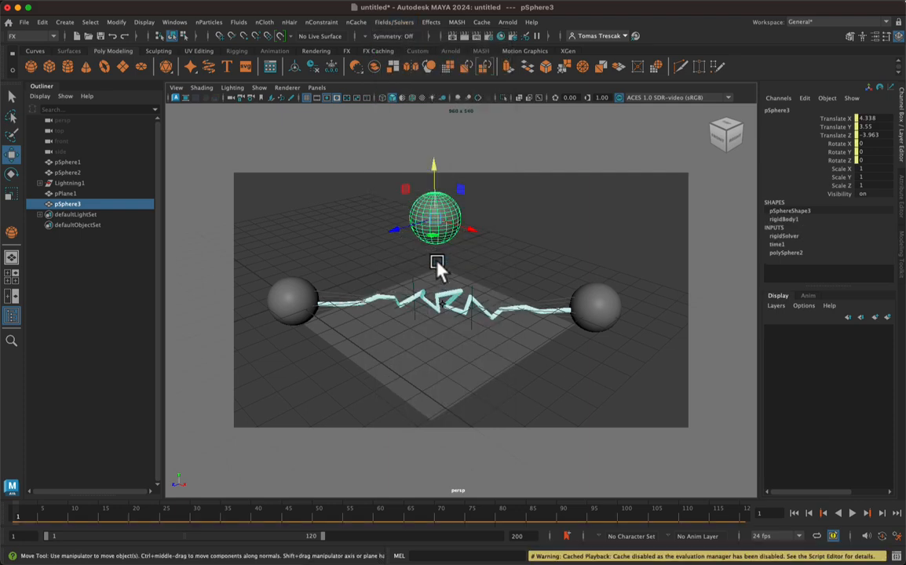
Make the ground plane a passive rigid body, play back the scene and return to frame 1
left_click(425, 348)
left_click(431, 22)
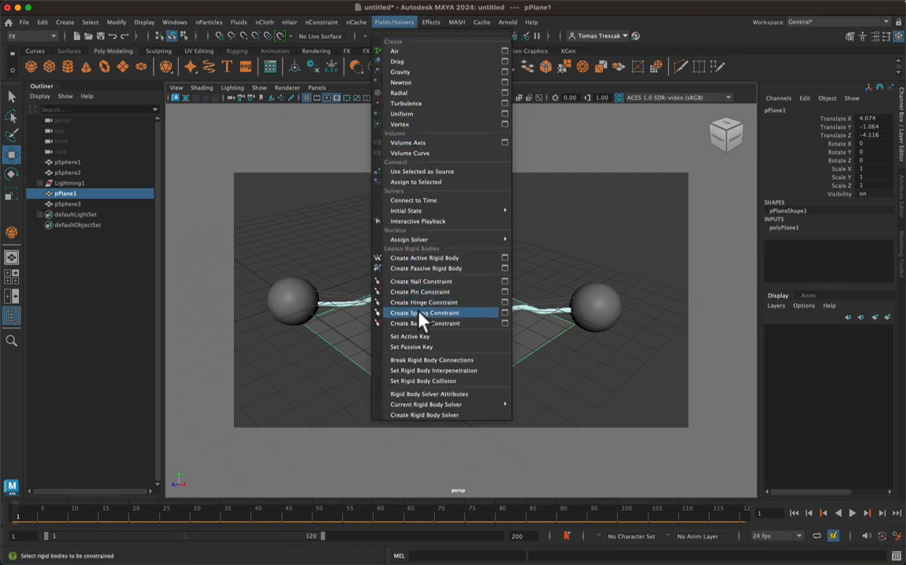
left_click(430, 268)
key("alt+v")
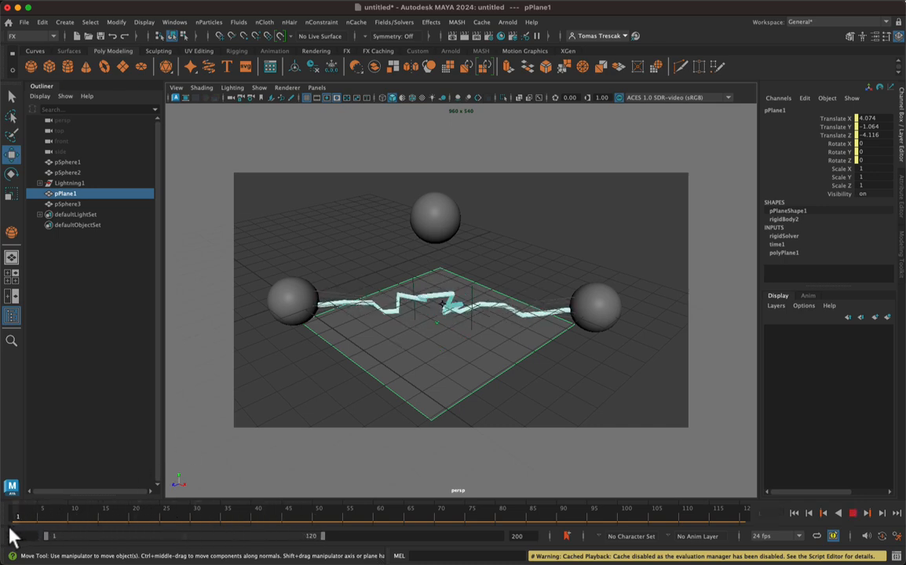
left_click(10, 525)
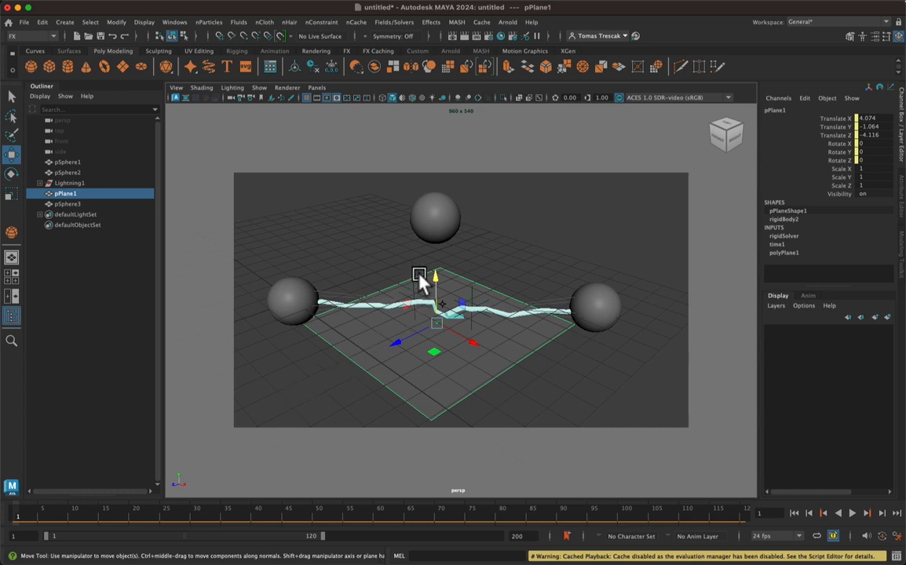
Add a gravity field to the sphere above the lightning and play back the falling sphere
left_click(431, 234)
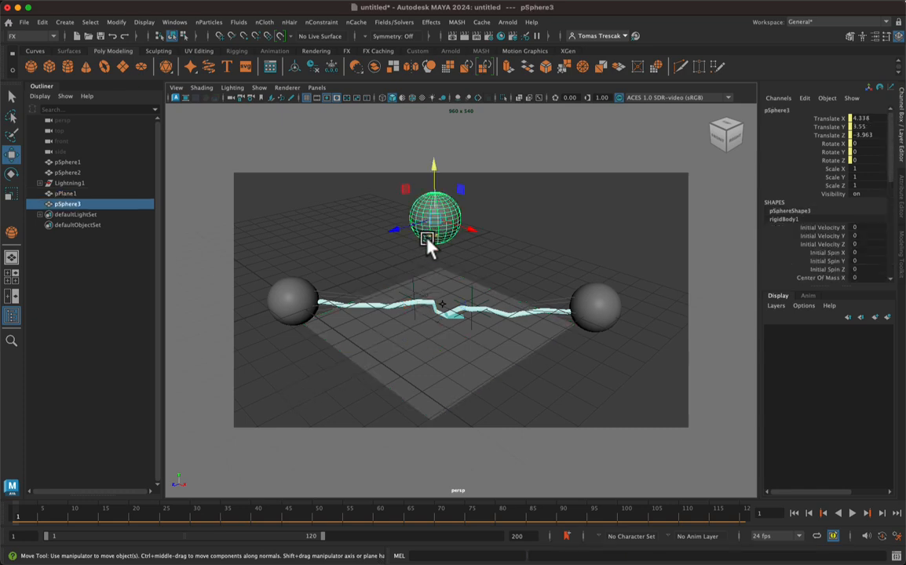
left_click(394, 22)
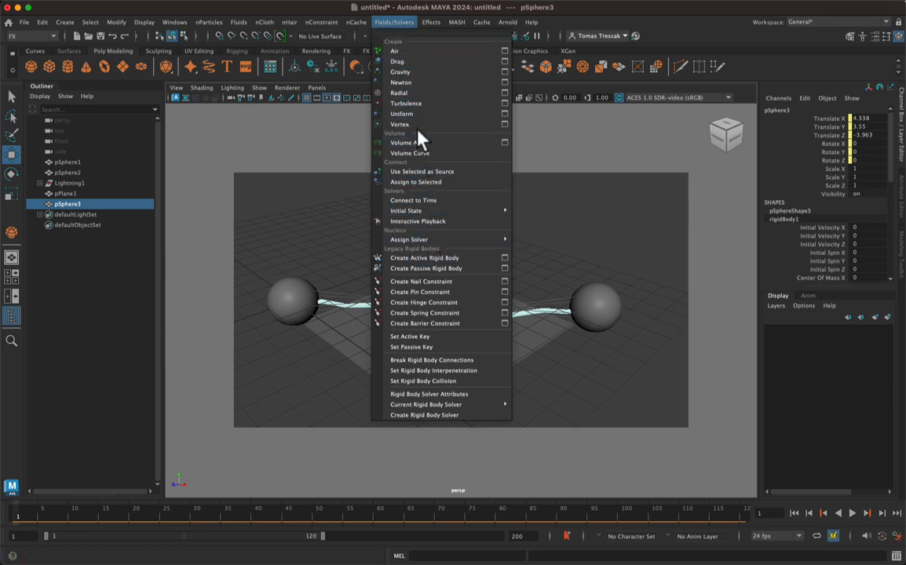
left_click(402, 72)
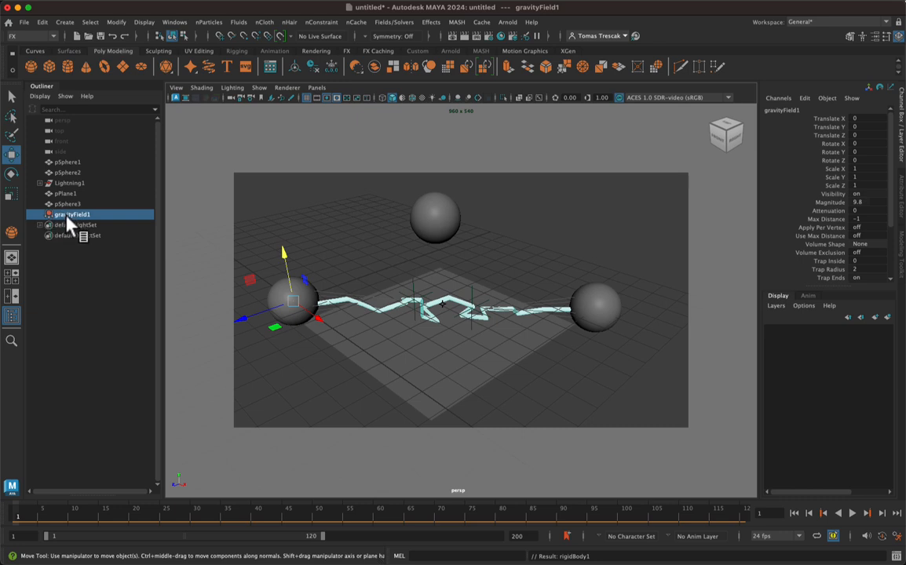
key("alt+v")
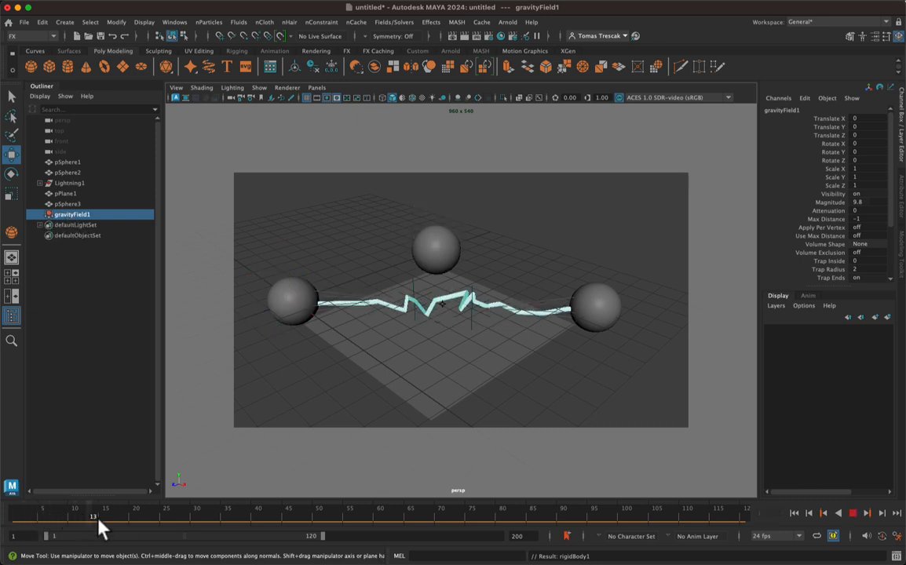
left_click(16, 517)
left_click(853, 513)
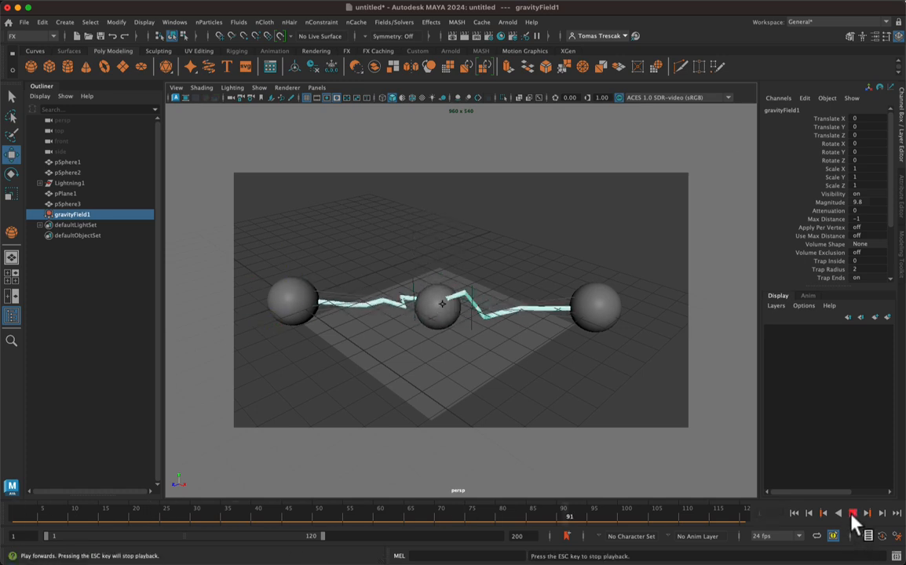
left_click(852, 515)
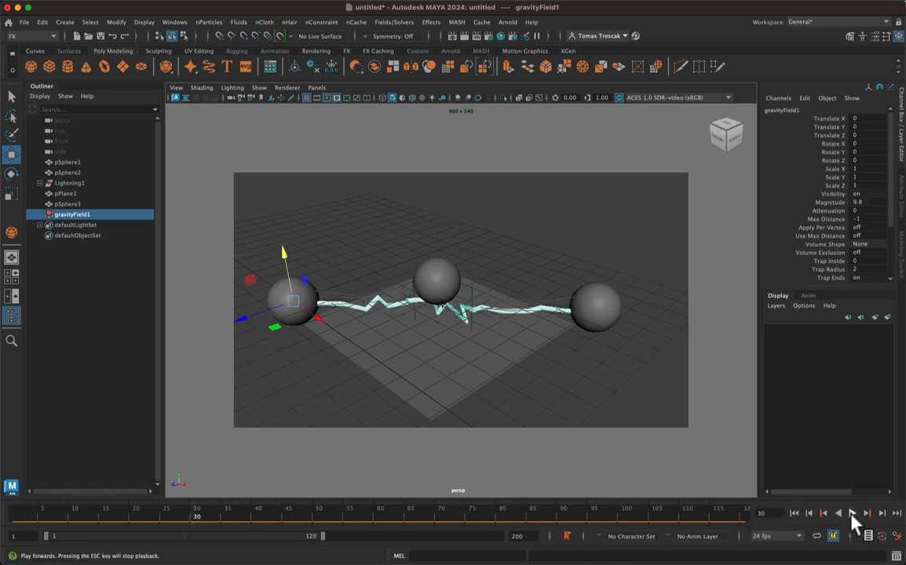
left_click(897, 542)
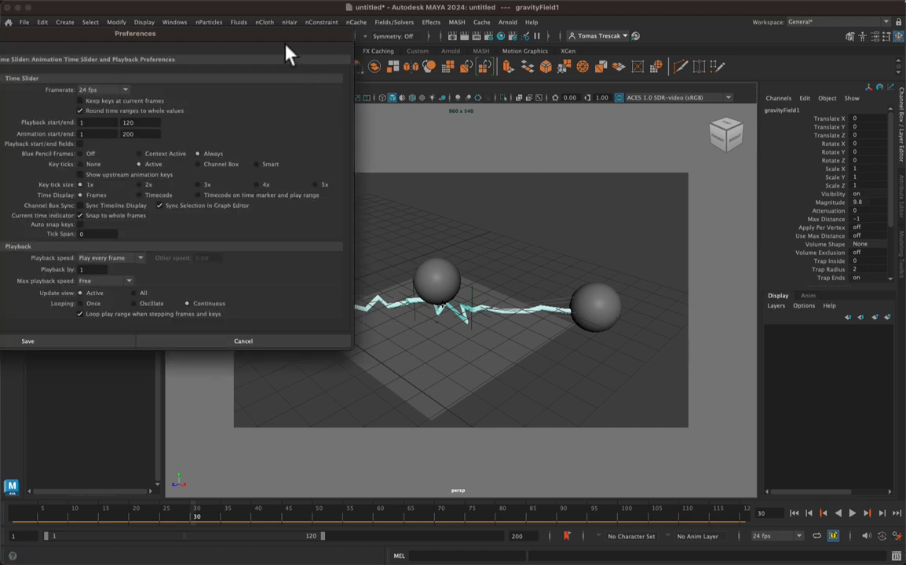
left_click_drag(292, 39, 567, 163)
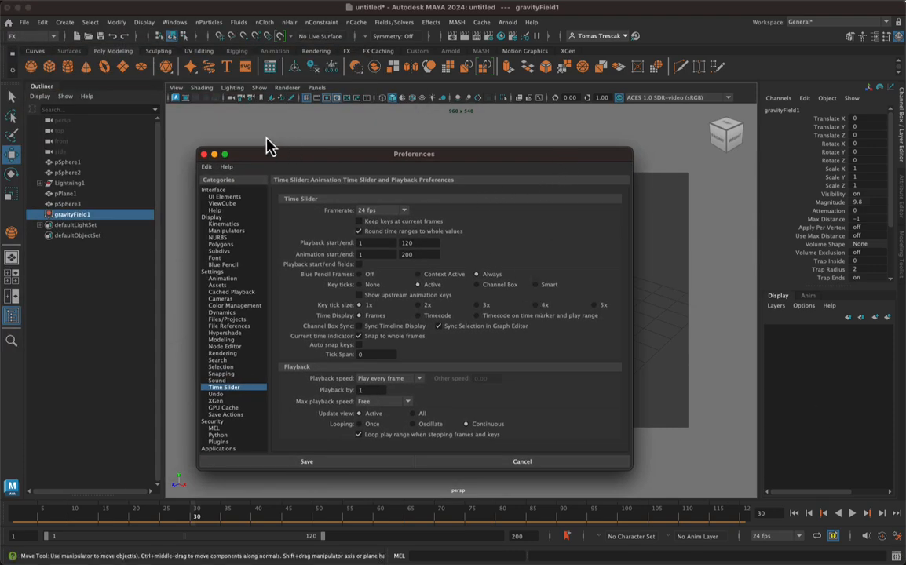
left_click(203, 154)
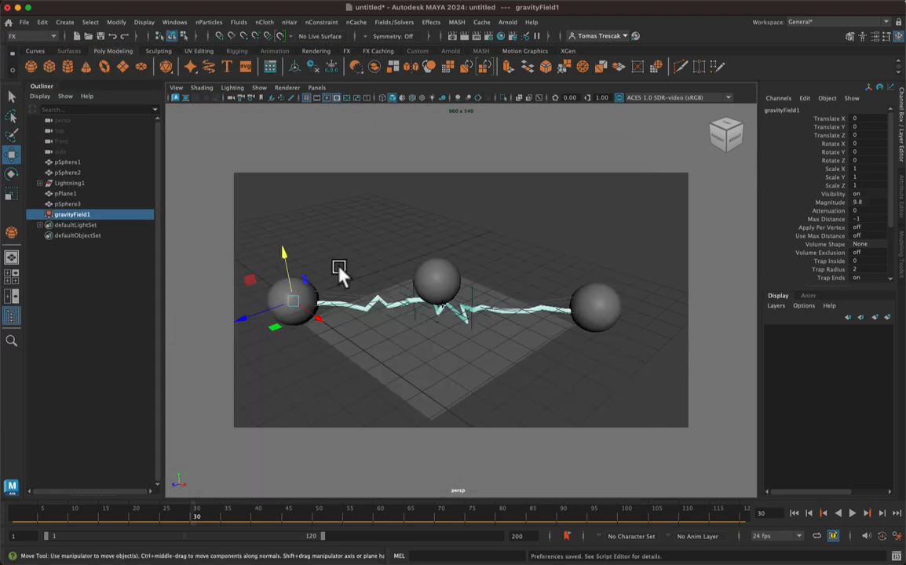
Set the Time Slider playback speed to 24 fps x 1, save the preferences and play back the simulation
left_click(896, 537)
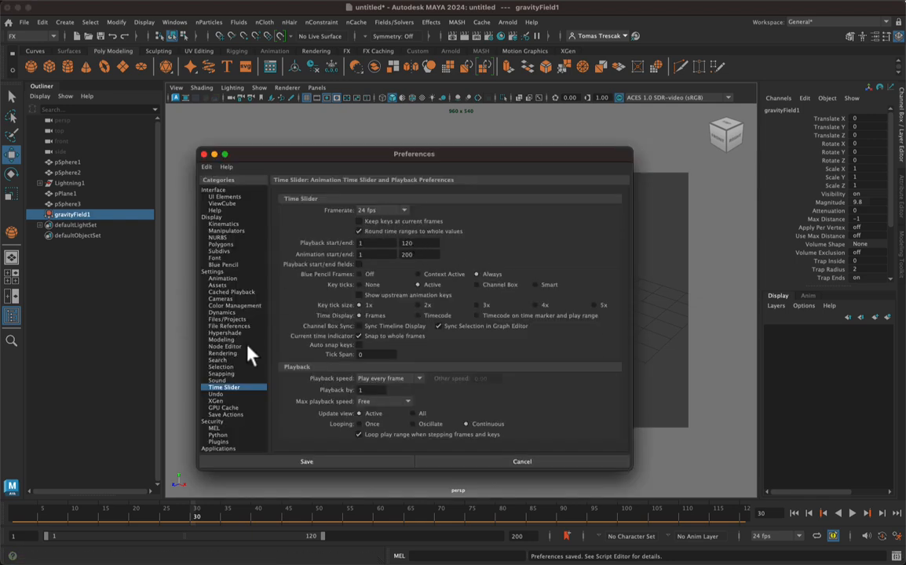
left_click(377, 379)
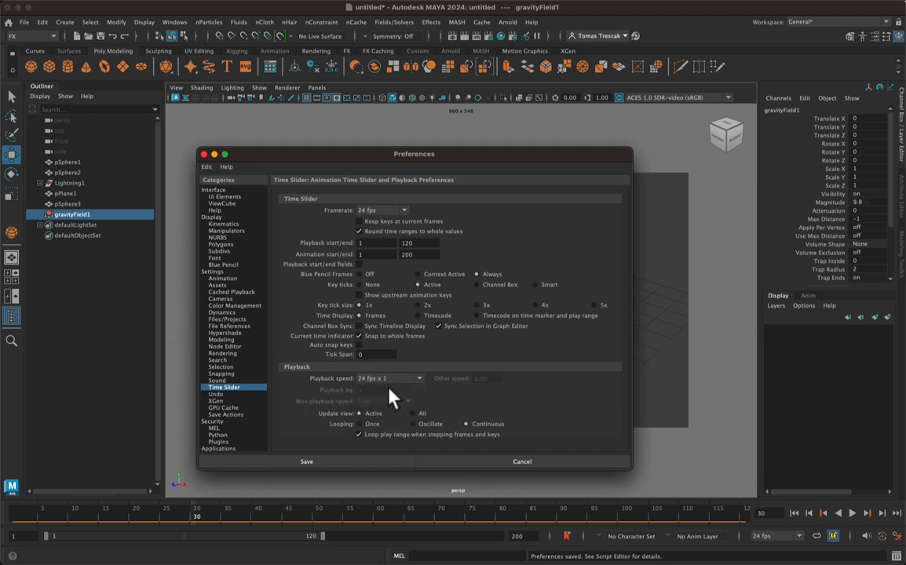
left_click(323, 461)
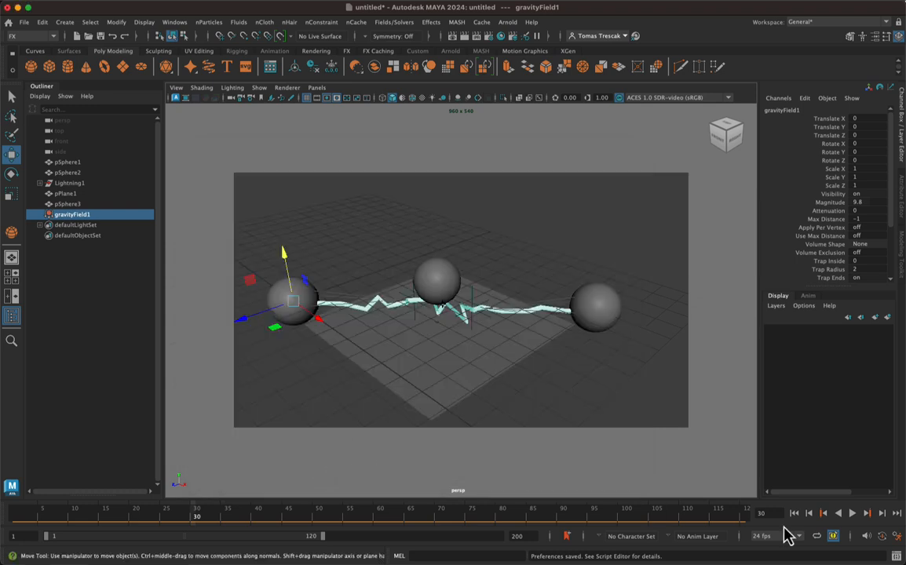
left_click(853, 514)
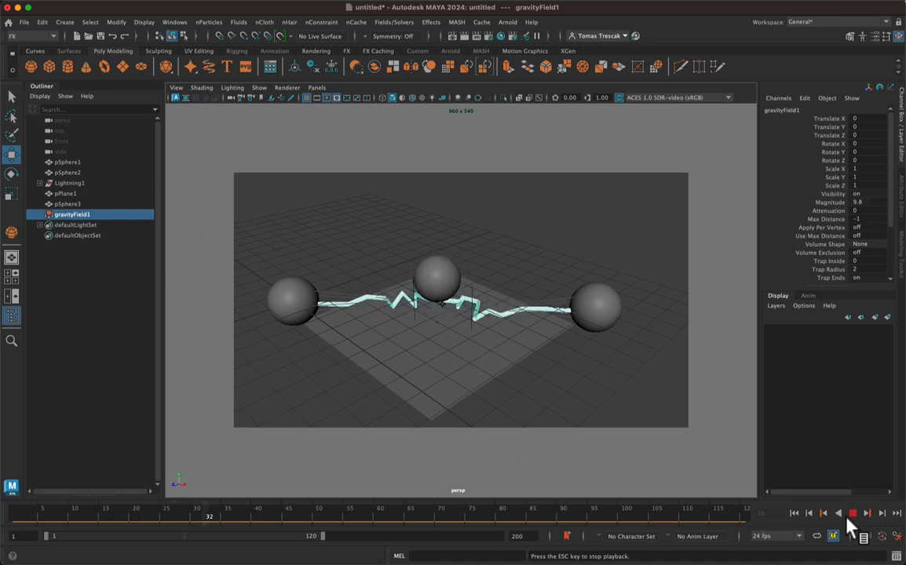
left_click(855, 514)
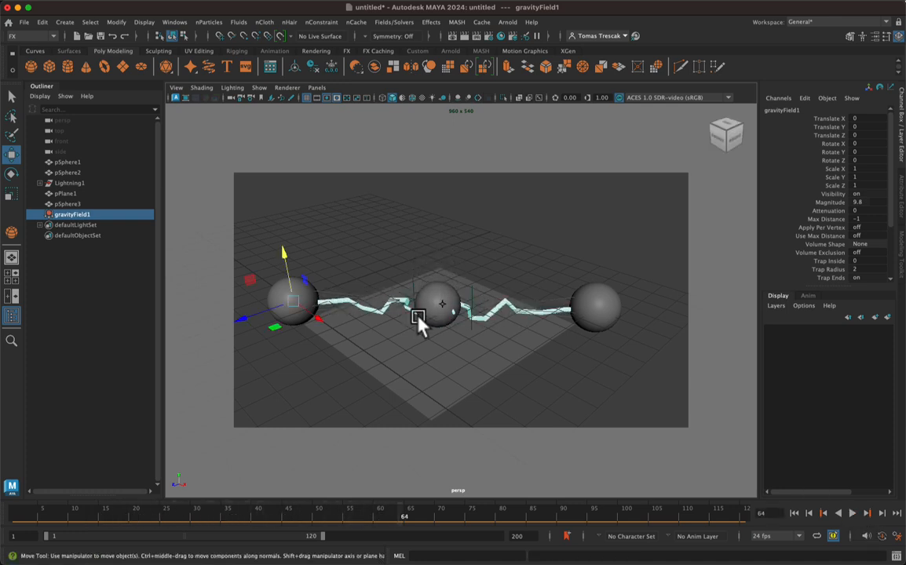
Increase the Bounciness of the falling sphere's rigid body and play back the simulation up to frame 90
left_click(66, 204)
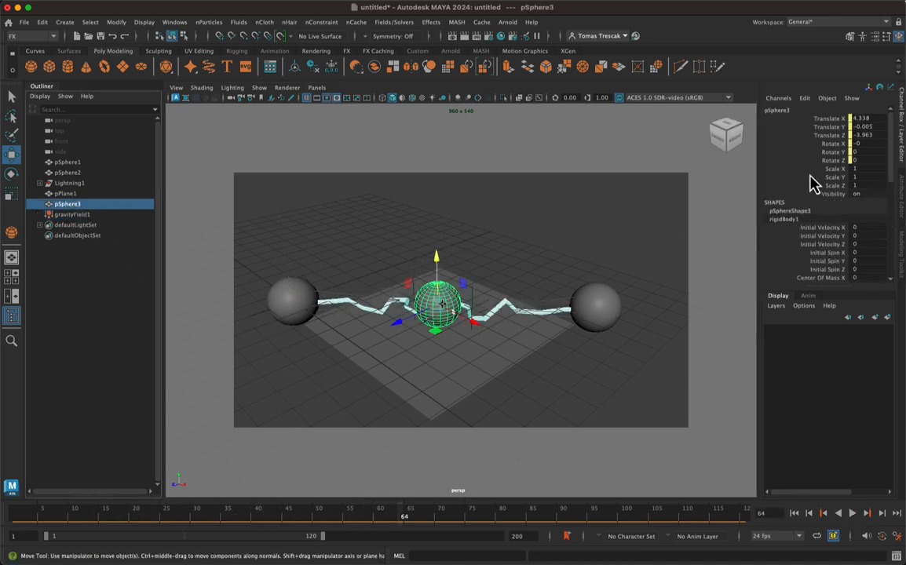
left_click(900, 197)
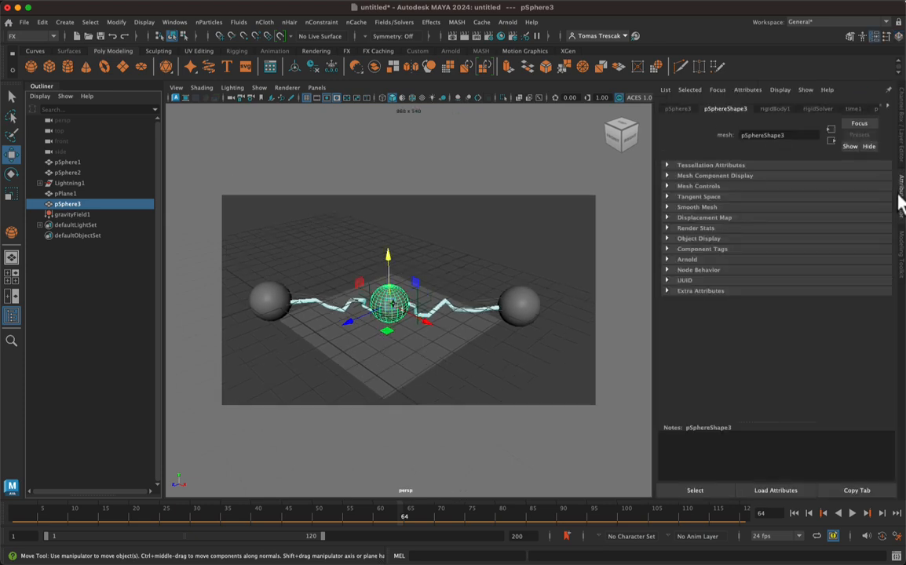
left_click(775, 109)
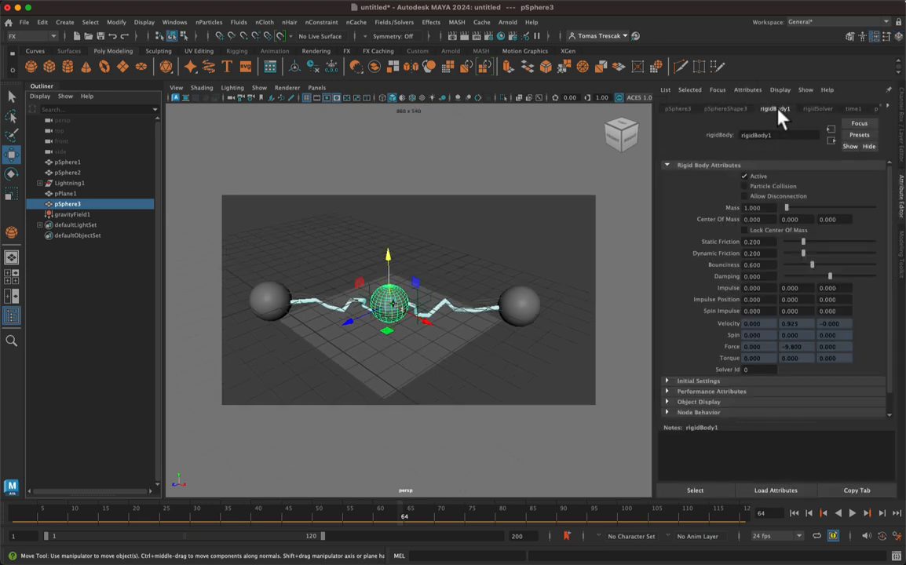
left_click_drag(812, 261, 830, 265)
left_click(554, 123)
left_click(852, 514)
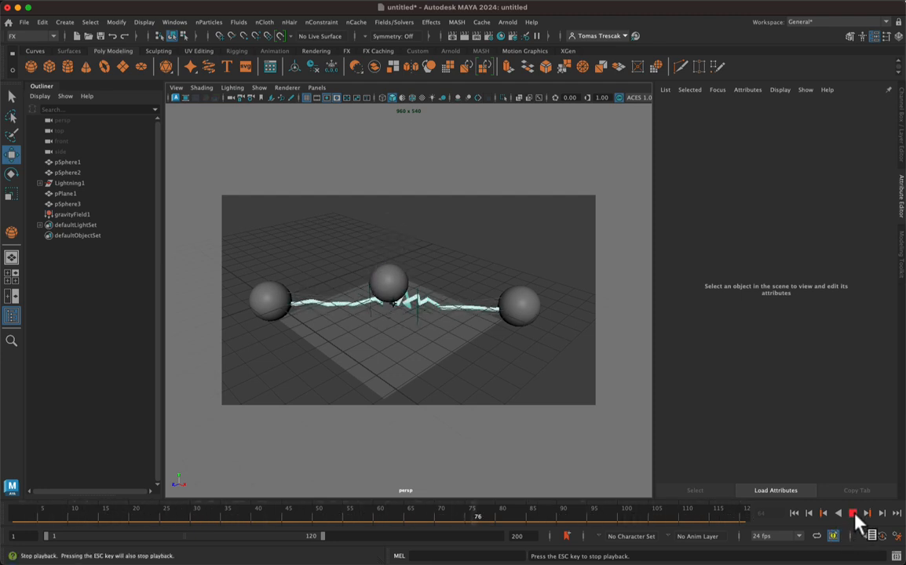
left_click(854, 513)
Frame the spheres and lightning closer, render frame 90 with Maya Software and close the rendered image
middle_click_drag(511, 382, 524, 379, "alt")
scroll(476, 361, "down", 3)
scroll(476, 362, "up", 6)
scroll(476, 361, "down", 3)
scroll(476, 366, "up", 3)
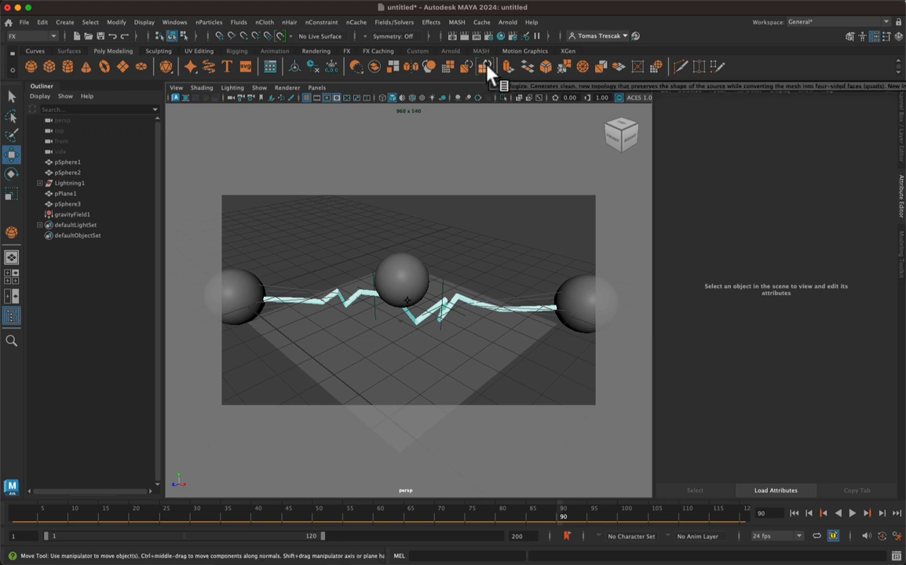
left_click(464, 36)
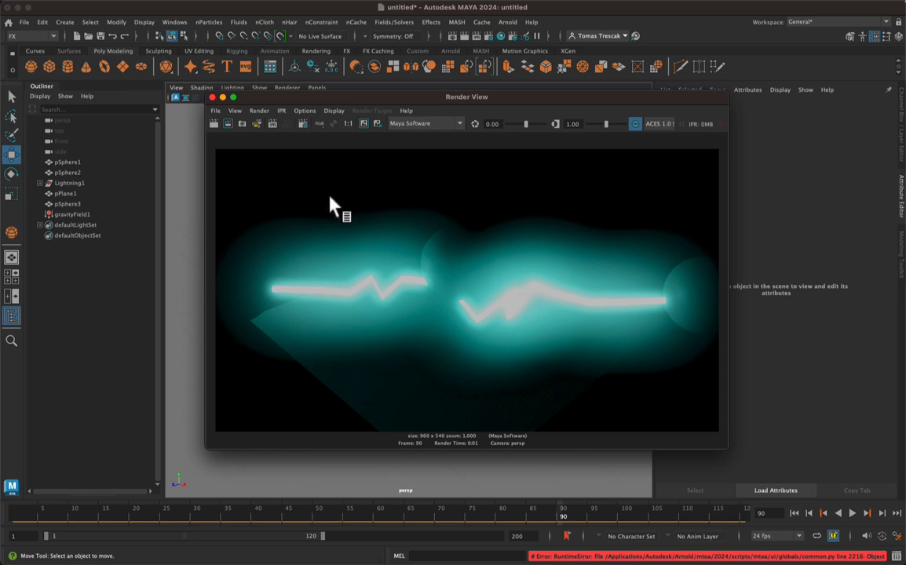
left_click(212, 97)
Turn off Primary Visibility in the Render Stats of the two end spheres and the plane
left_click(482, 317)
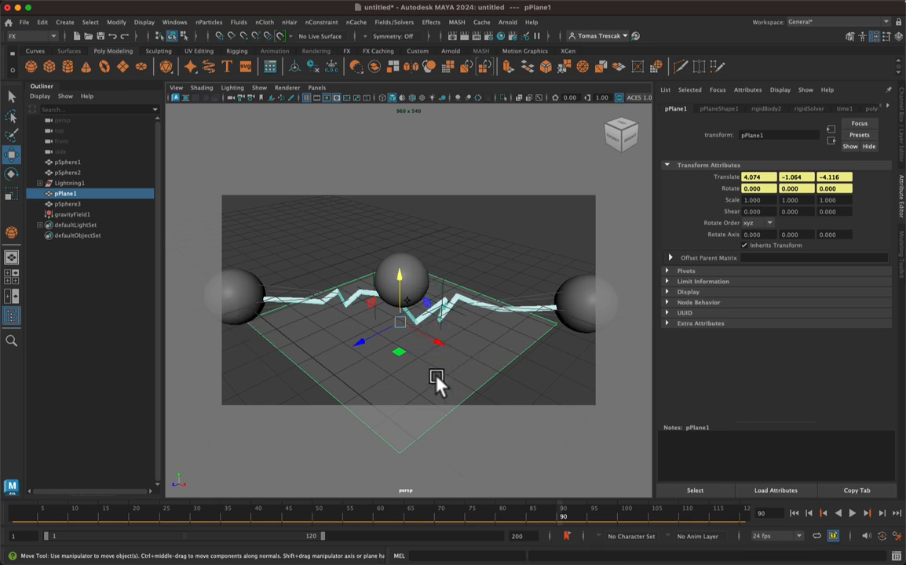
left_click(476, 245)
left_click(240, 284)
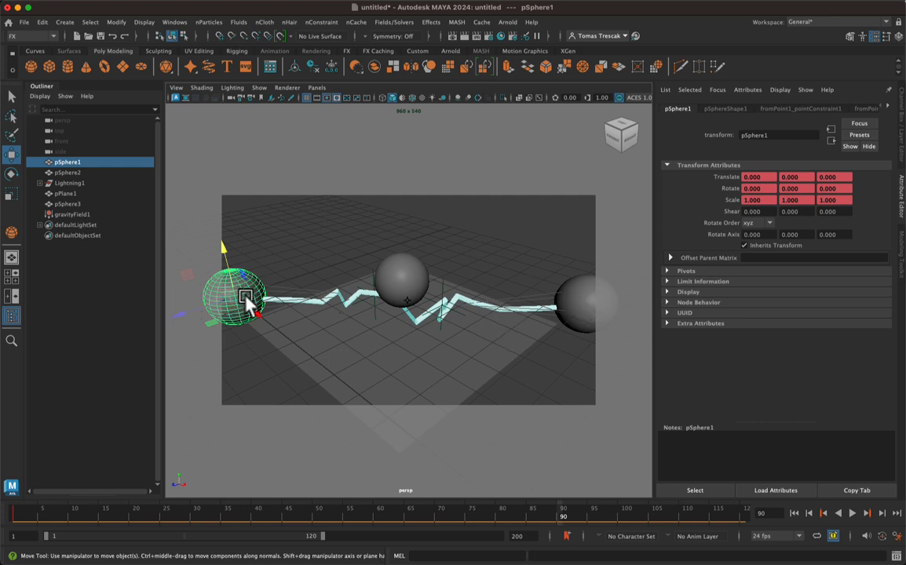
left_click(724, 110)
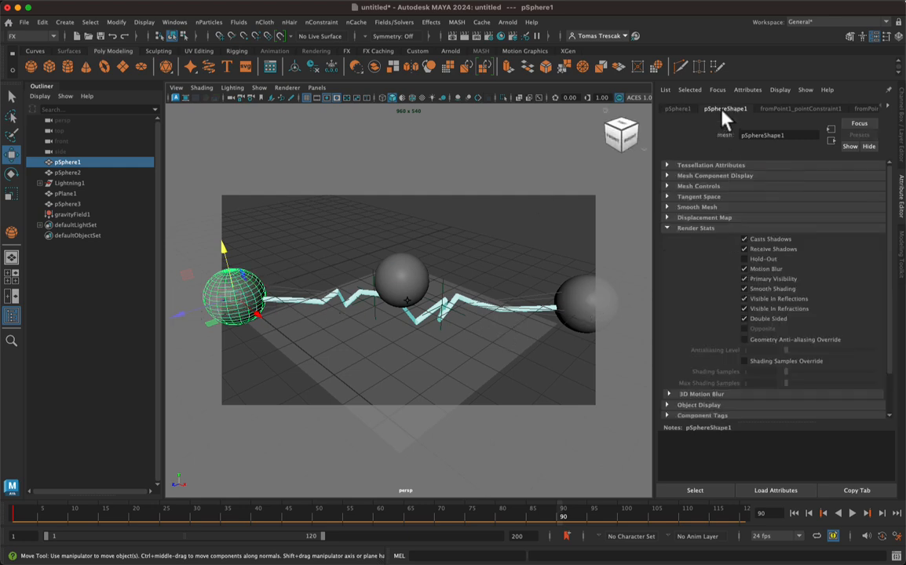
left_click(667, 229)
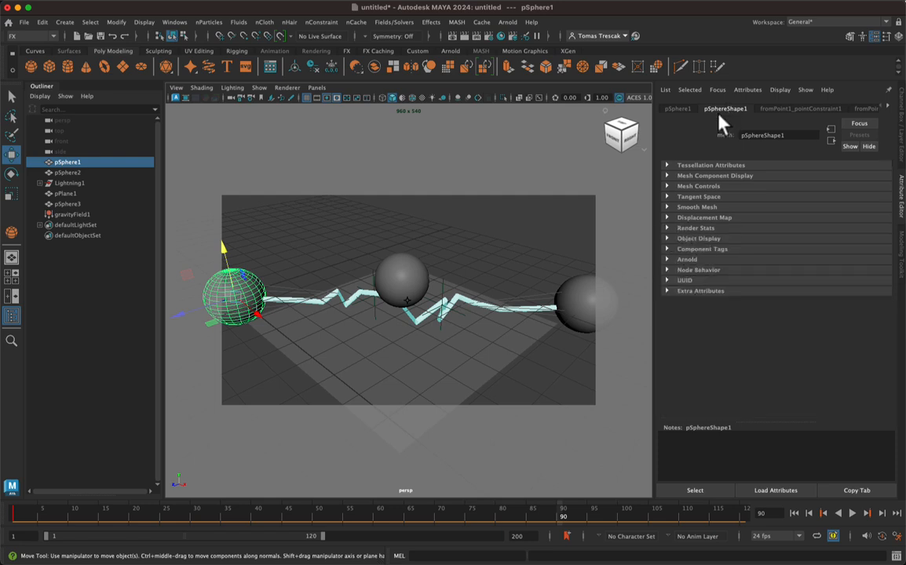
left_click(668, 228)
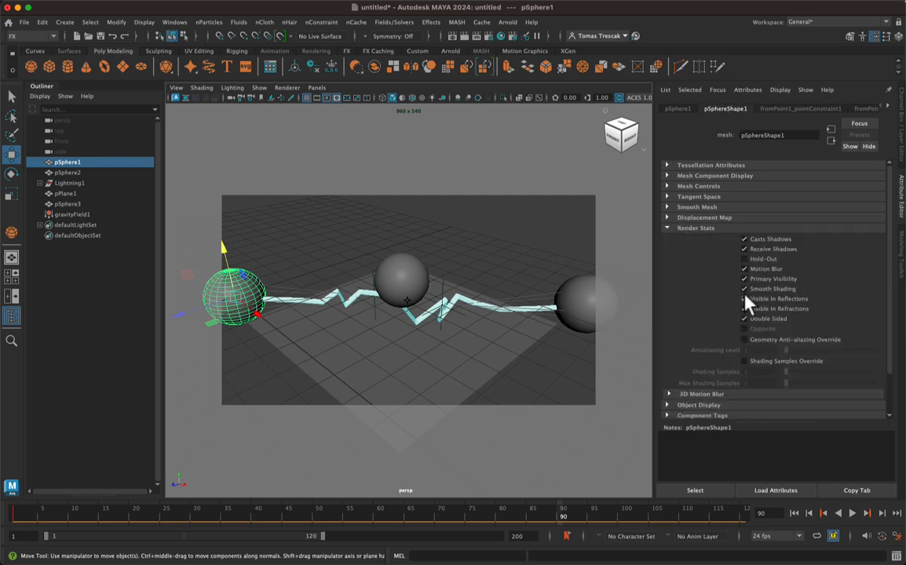
left_click(563, 301)
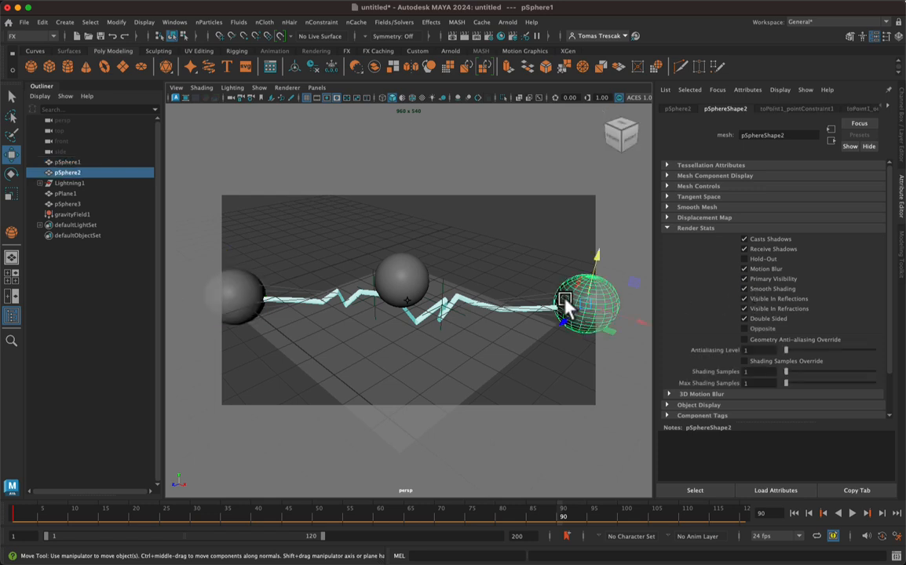
left_click(465, 343)
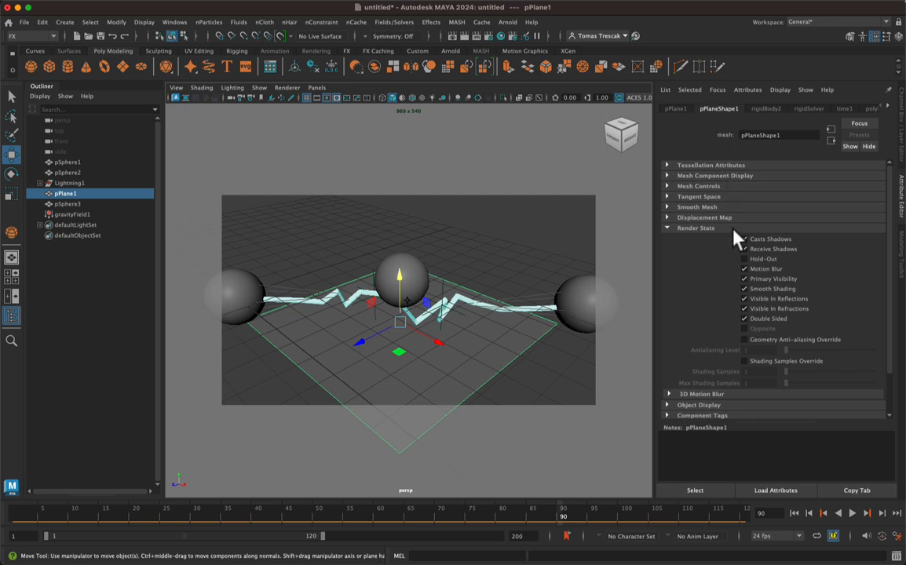
left_click_drag(463, 220, 470, 230)
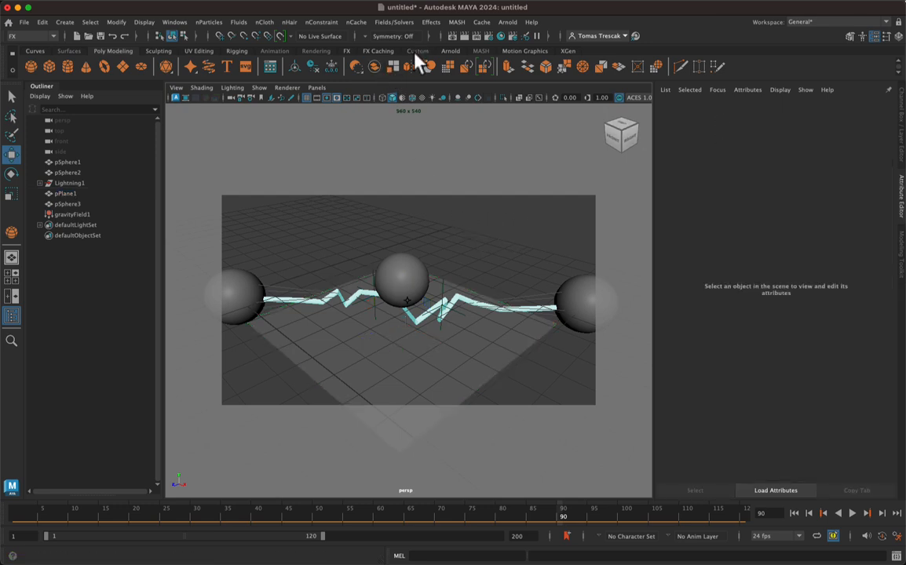
Render frame 90 with Maya Software, close the rendered image and play back the simulation
left_click(466, 37)
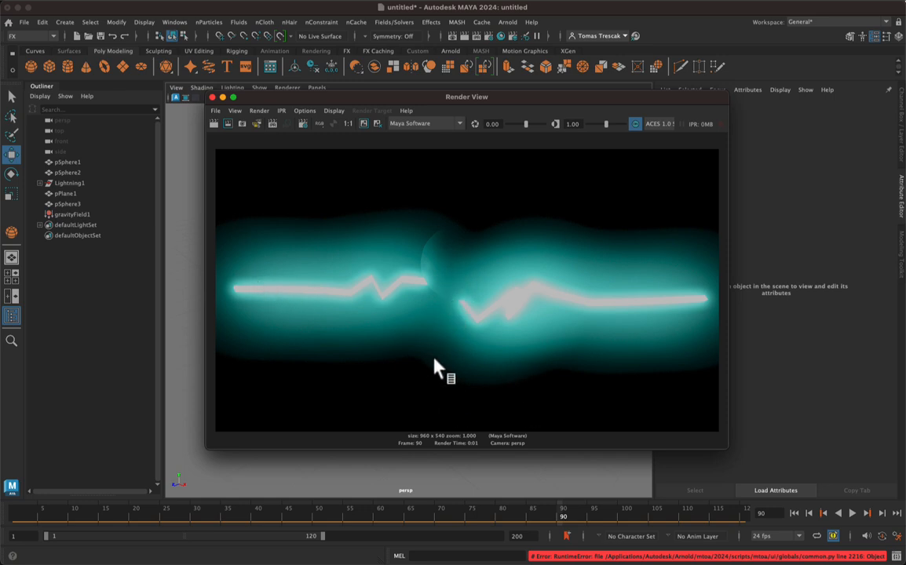
left_click(212, 98)
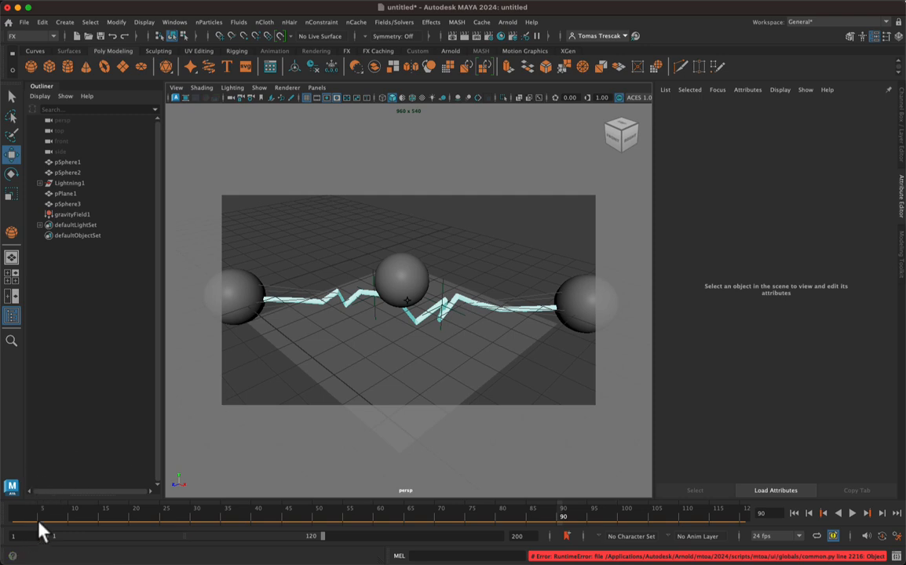
mouse_move(560, 522)
left_mouse_down()
mouse_move(33, 520)
mouse_move(295, 560)
left_mouse_up()
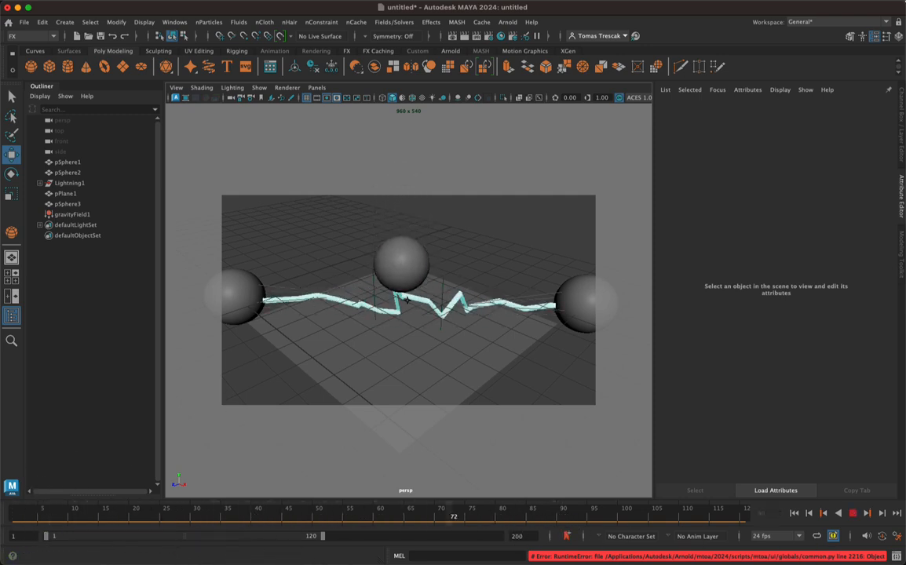
left_click_drag(48, 519, 6, 556)
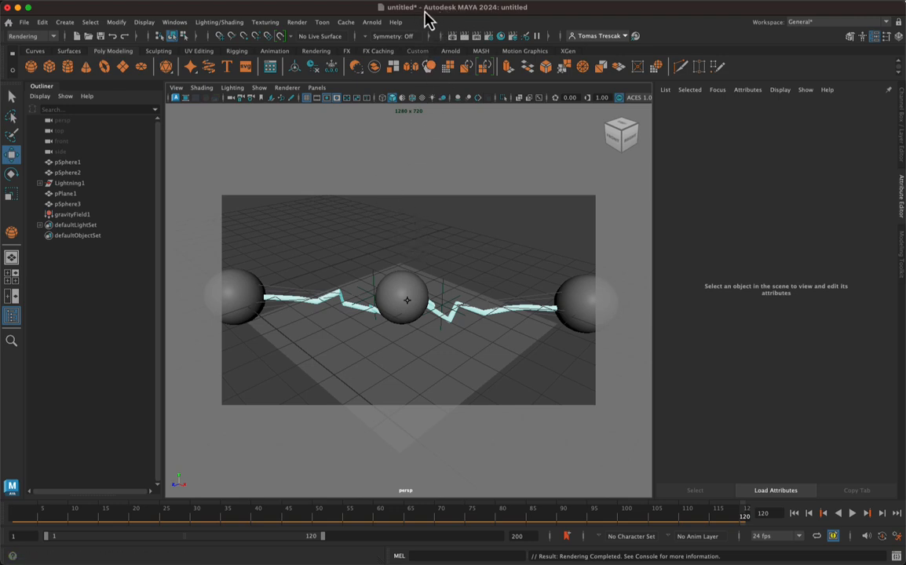
Create a new Maya project named "rendering" in the default projects location
left_click(23, 22)
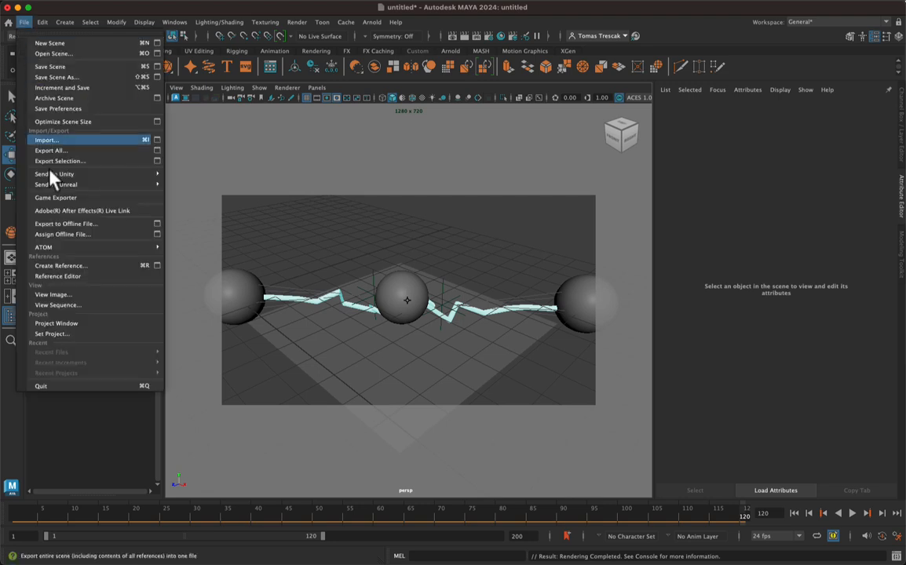
left_click(59, 323)
left_click_drag(695, 174, 380, 152)
left_click(507, 182)
left_click(566, 169)
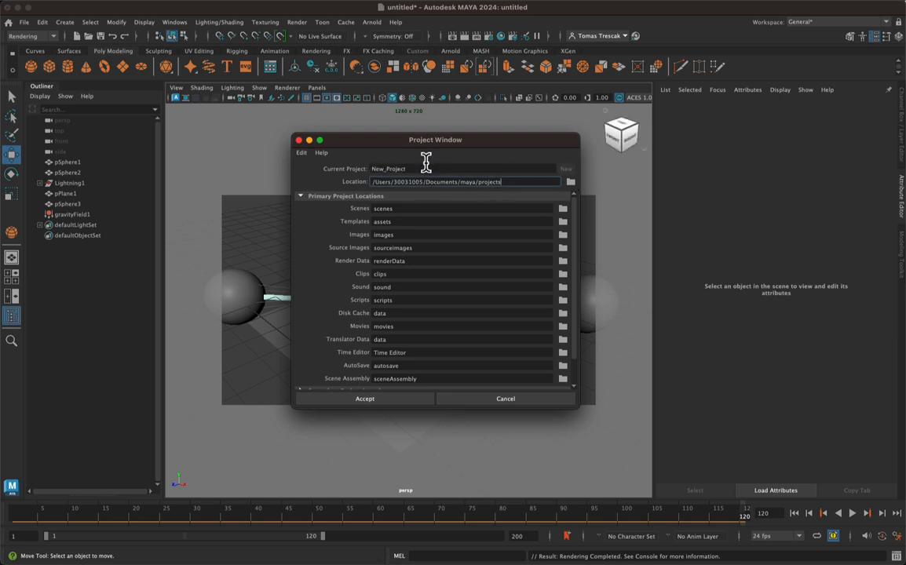
type("rebn")
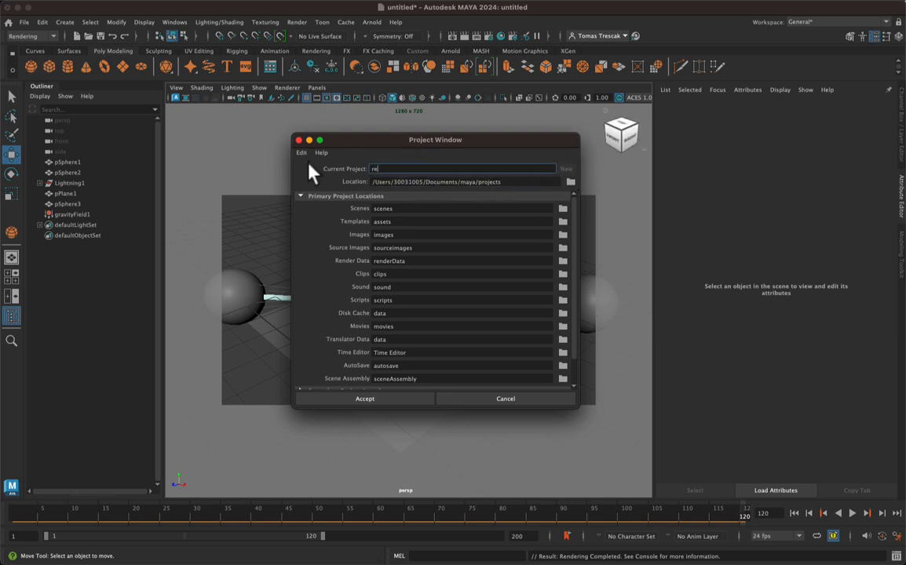
key("BackSpace")
key("BackSpace")
type("ndering")
left_click(358, 399)
Save the scene as "default" in Maya Binary format in the project's scenes folder
left_click(24, 23)
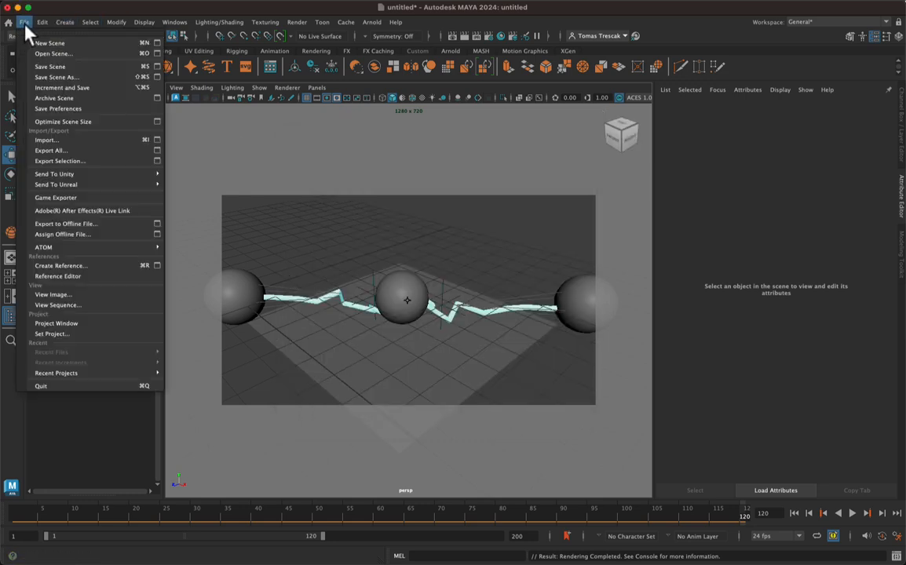
left_click(49, 66)
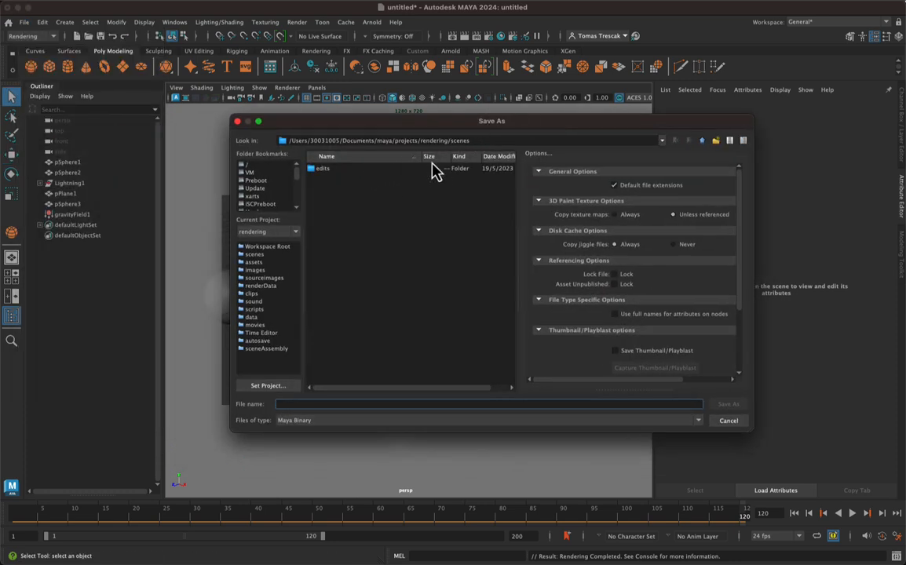
type("default")
left_click(727, 404)
key("w")
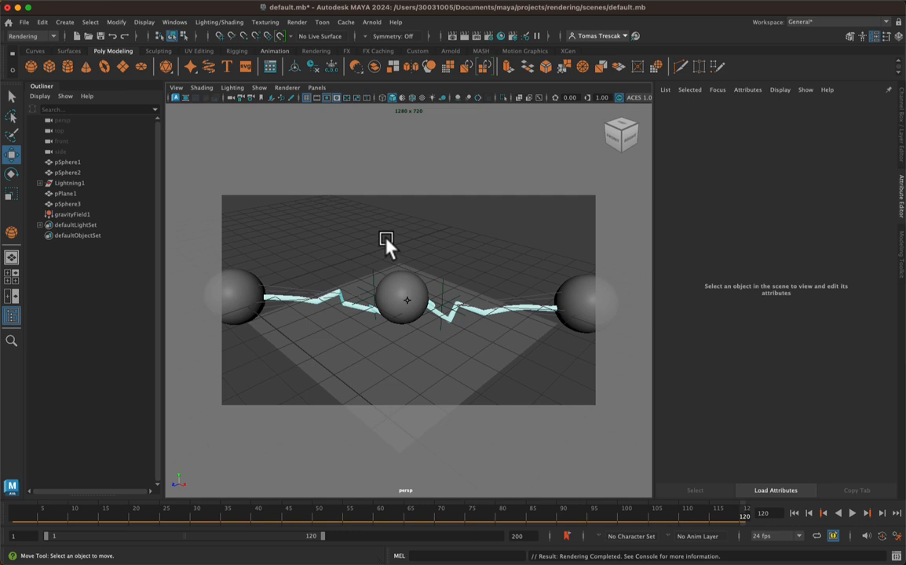
In the render settings, keep Maya Software as the renderer and set the file name prefix to bouncy_ball
left_click(491, 39)
left_click_drag(738, 179, 585, 141)
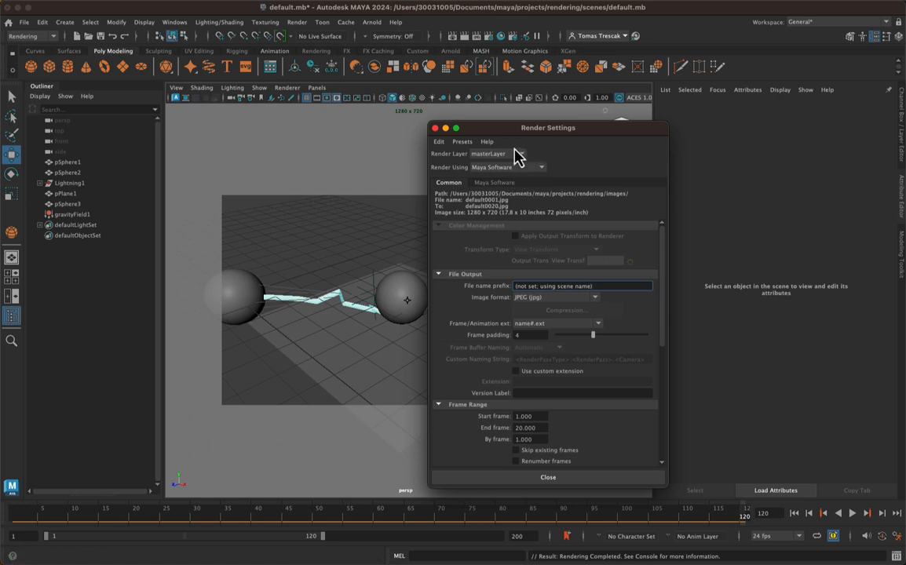
left_click(516, 168)
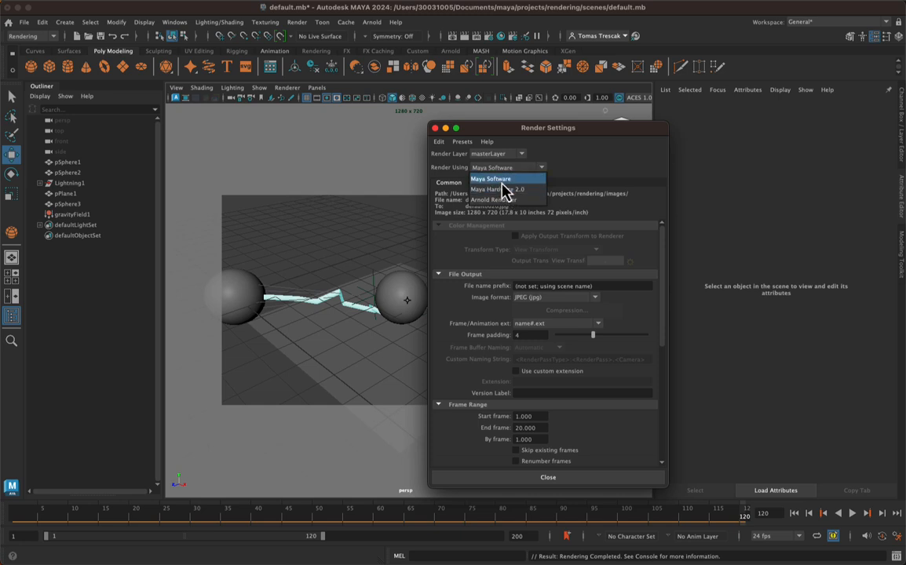
left_click(501, 181)
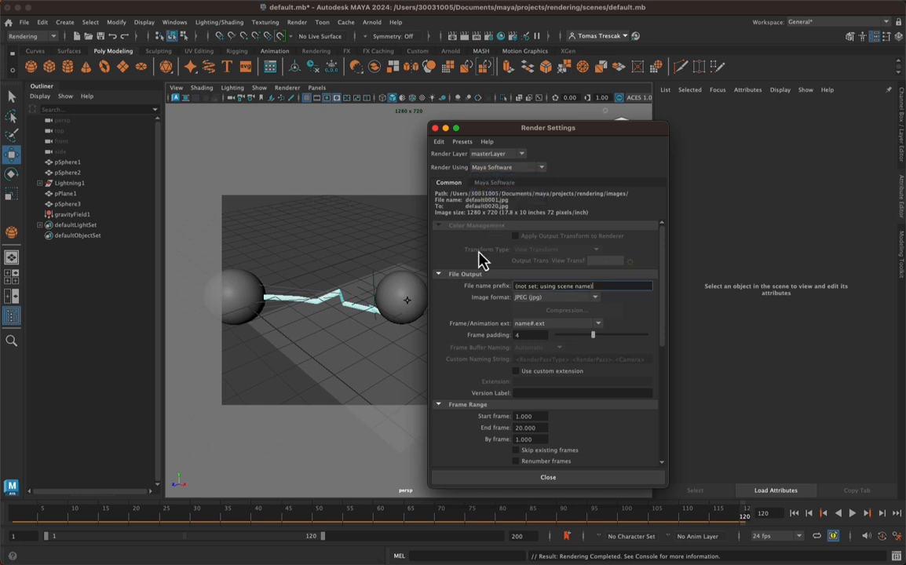
left_click(531, 286)
left_click_drag(604, 288, 500, 290)
type("m")
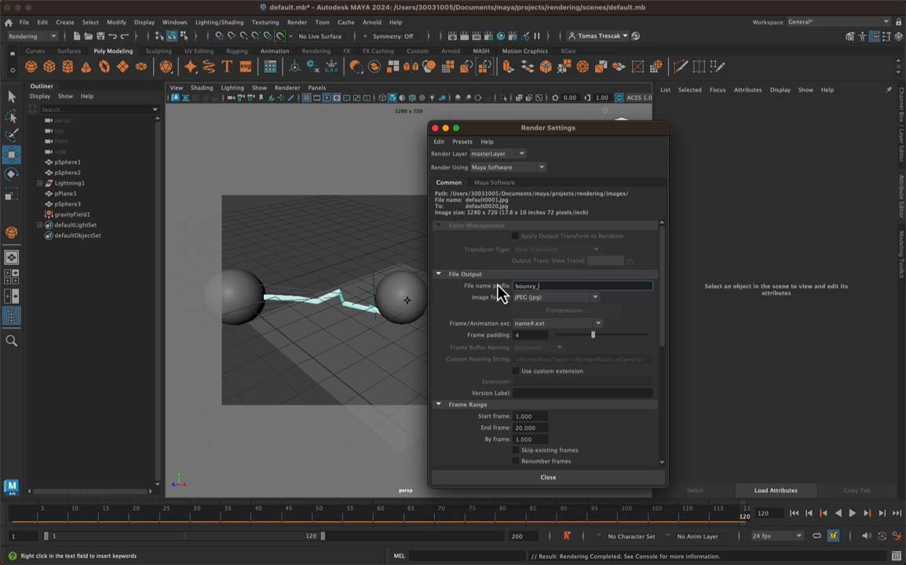
Set the render output's image format to PNG (png)
left_click(522, 298)
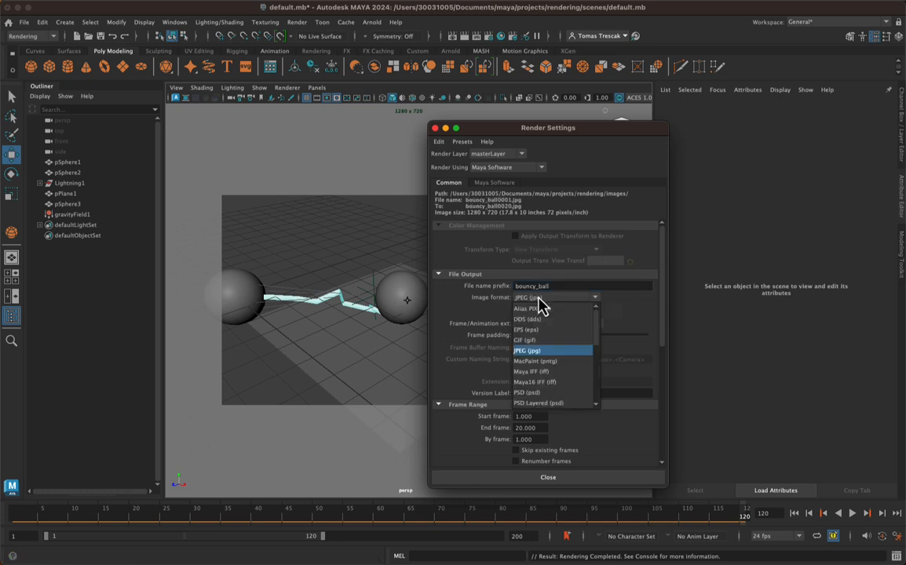
left_click_drag(601, 329, 601, 358)
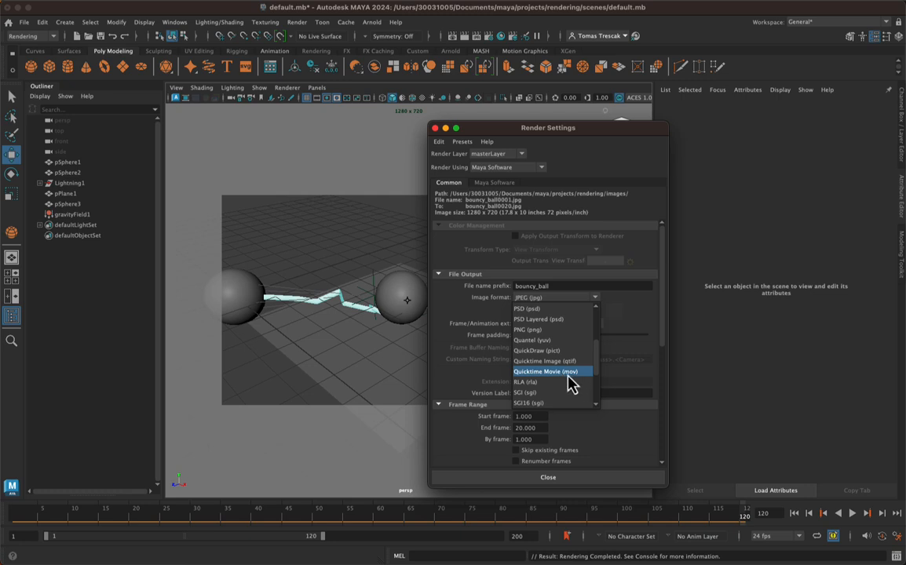
scroll(571, 380, "up", 3)
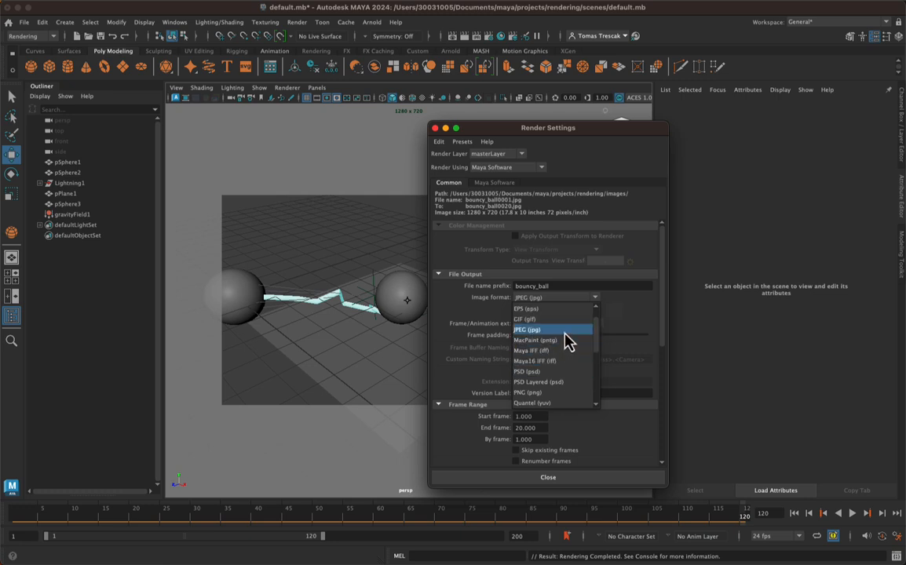
scroll(569, 343, "down", 2)
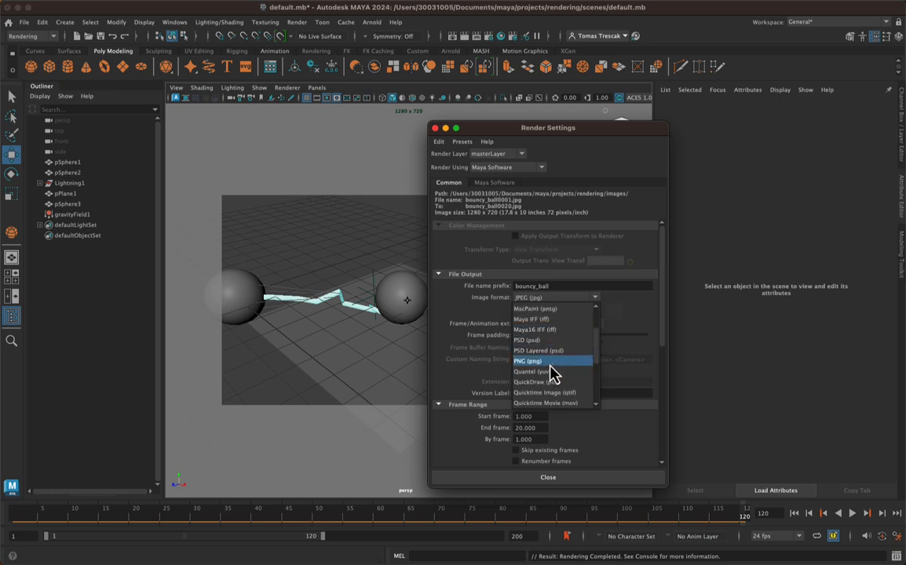
scroll(542, 369, "up", 2)
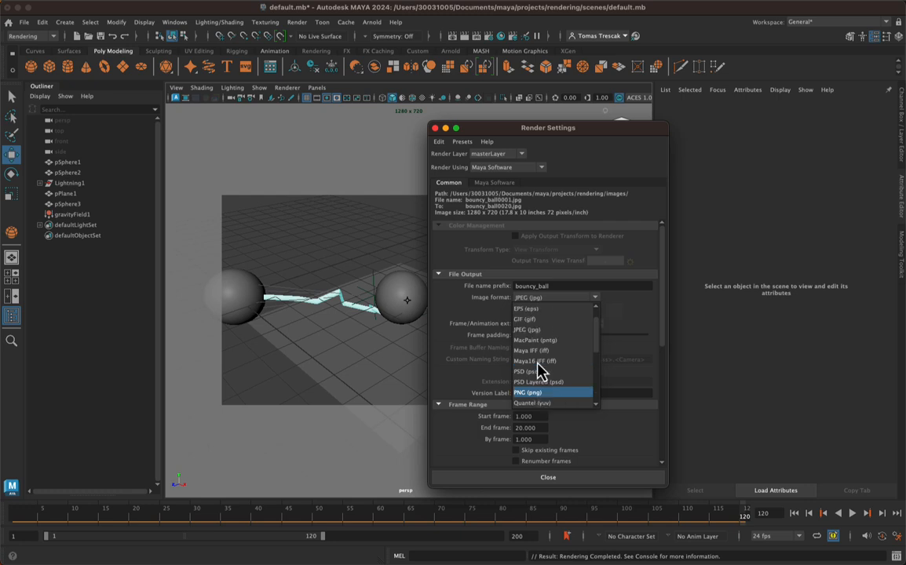
scroll(540, 366, "down", 2)
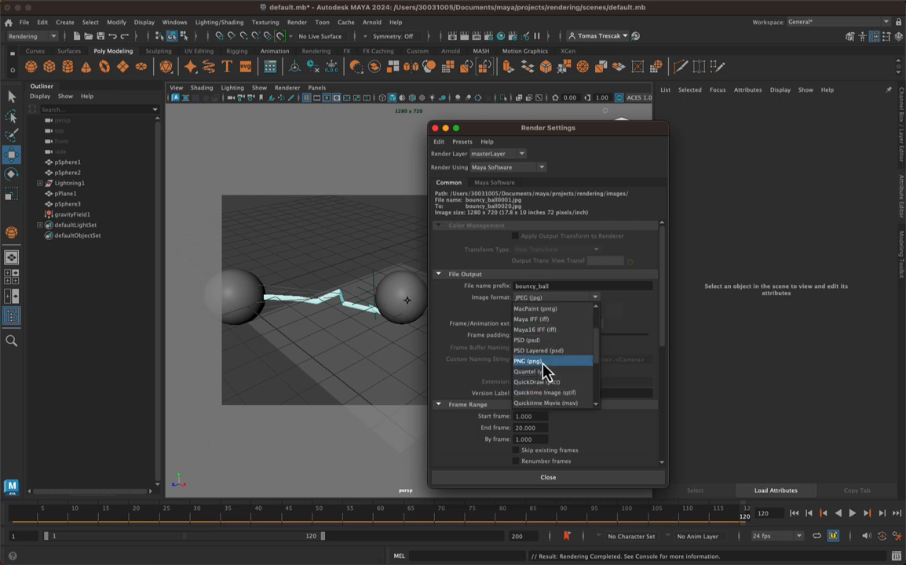
scroll(543, 371, "up", 2)
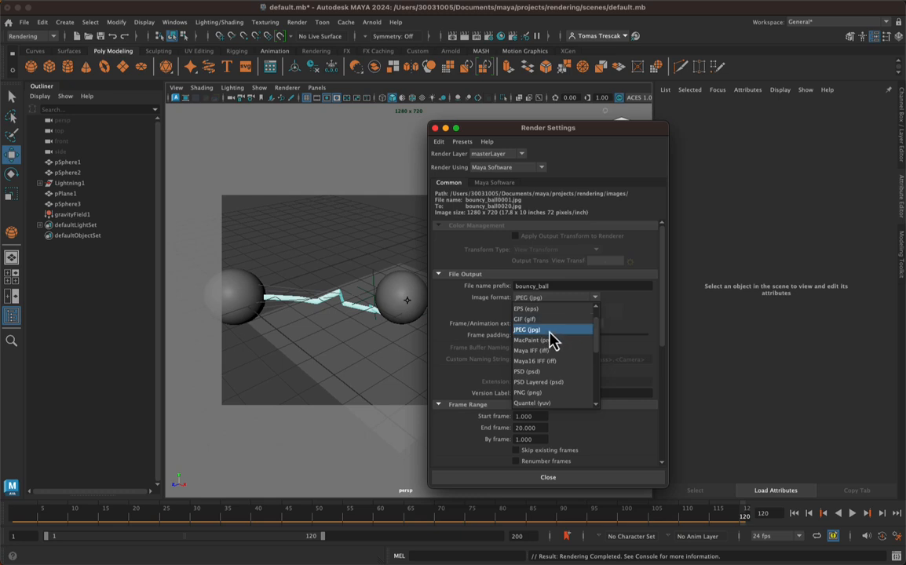
scroll(553, 345, "down", 2)
left_click(556, 362)
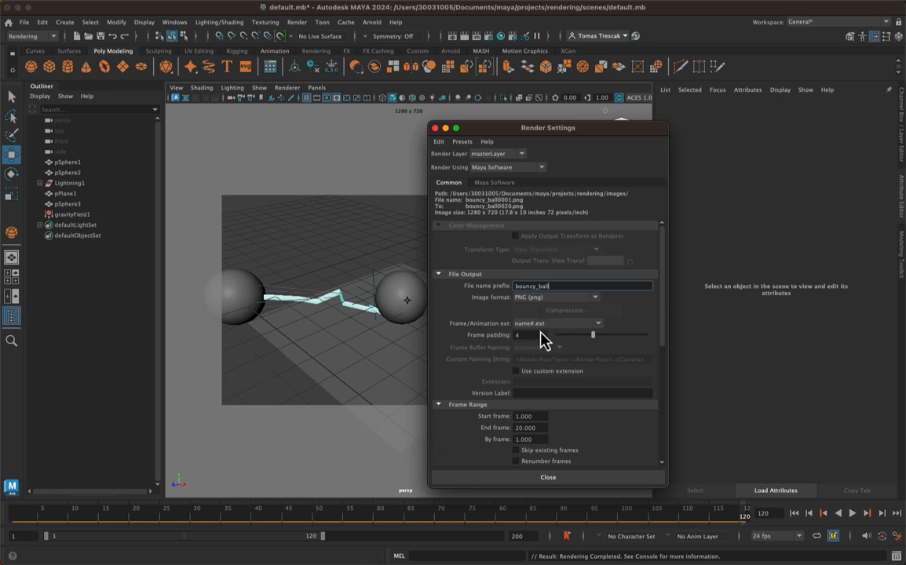
Set the Frame/Animation ext of the render output to name.#.ext for a numbered image sequence
left_click(561, 325)
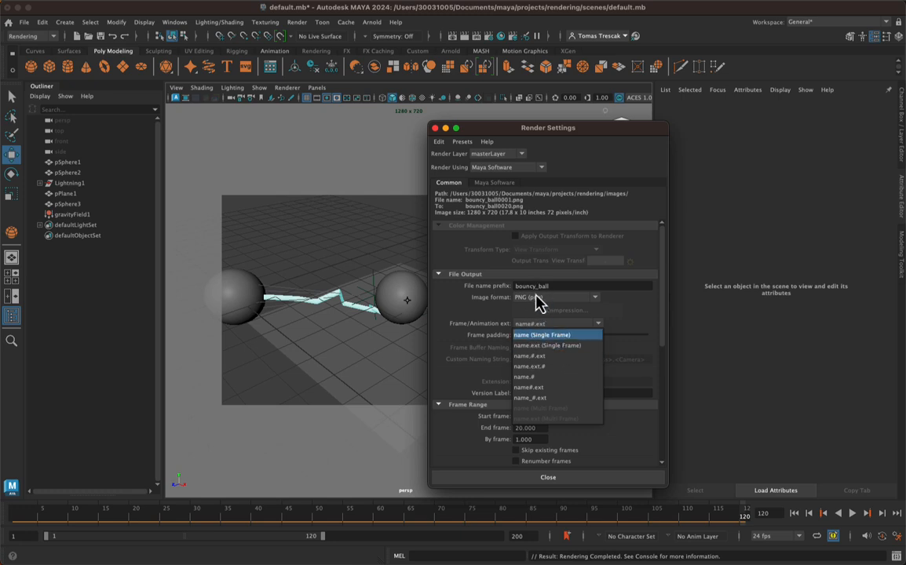
left_click(540, 345)
left_click(550, 323)
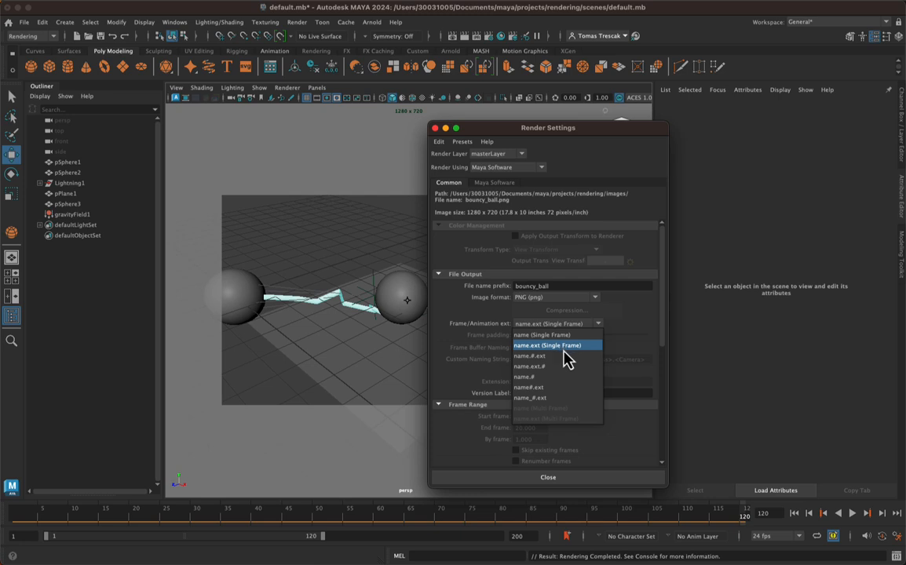
left_click(541, 360)
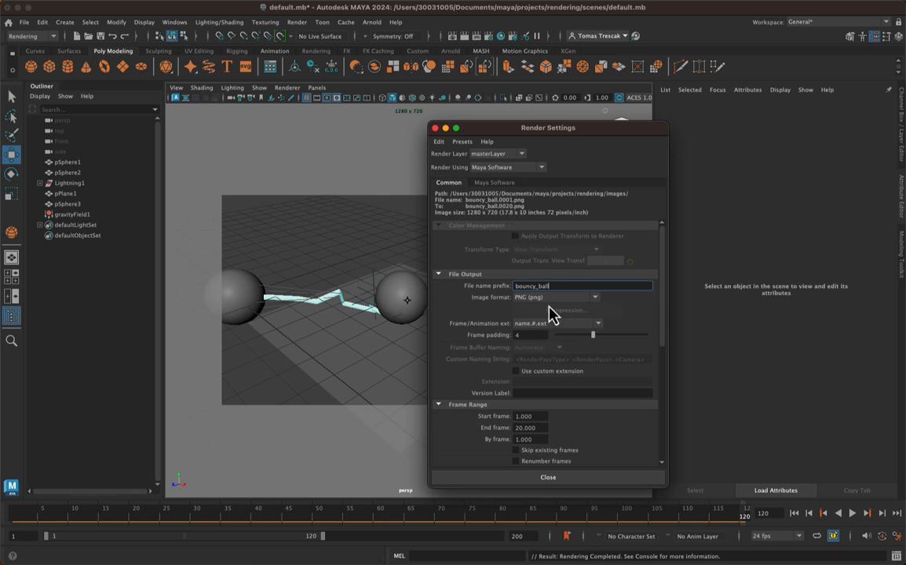
Set the end frame of the render's frame range to 100
left_click_drag(540, 428, 495, 428)
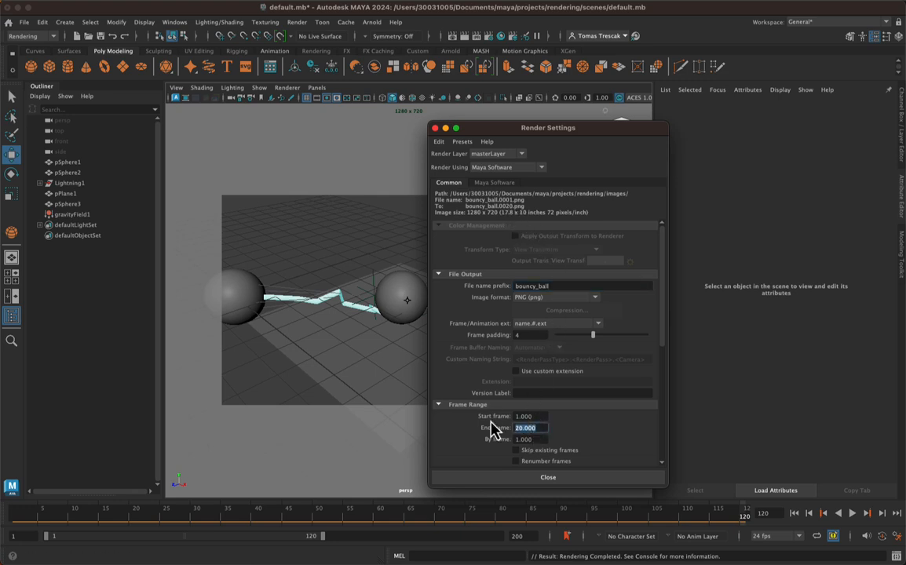
type("10")
key("Return")
left_click_drag(542, 428, 498, 424)
type("10")
left_click(542, 416)
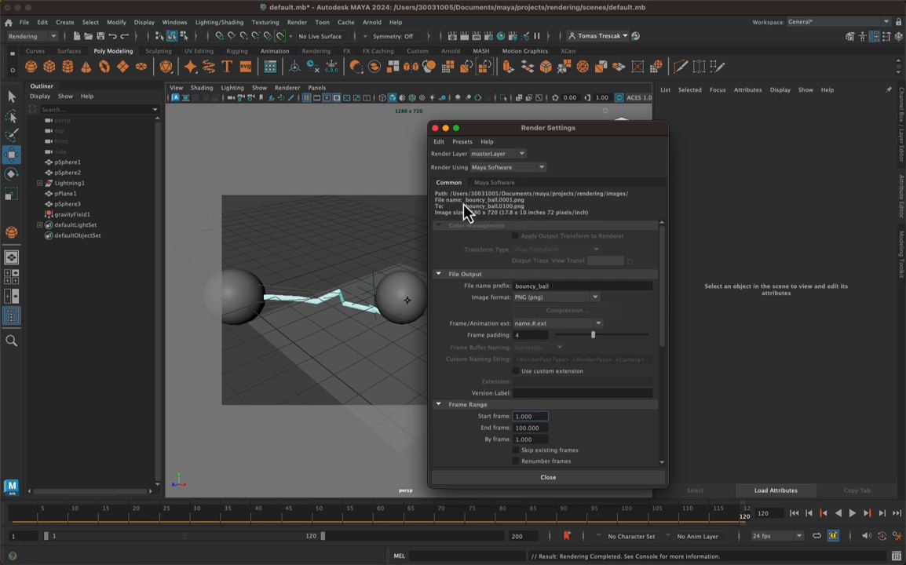
Keep persp as the renderable camera in the render settings
scroll(535, 267, "down", 2)
scroll(536, 270, "up", 2)
scroll(534, 271, "down", 4)
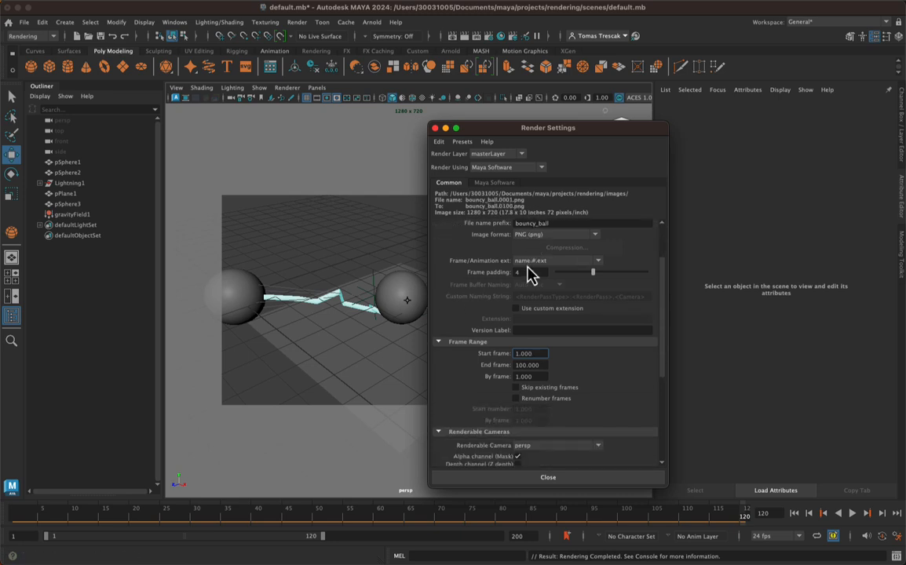
scroll(527, 273, "down", 5)
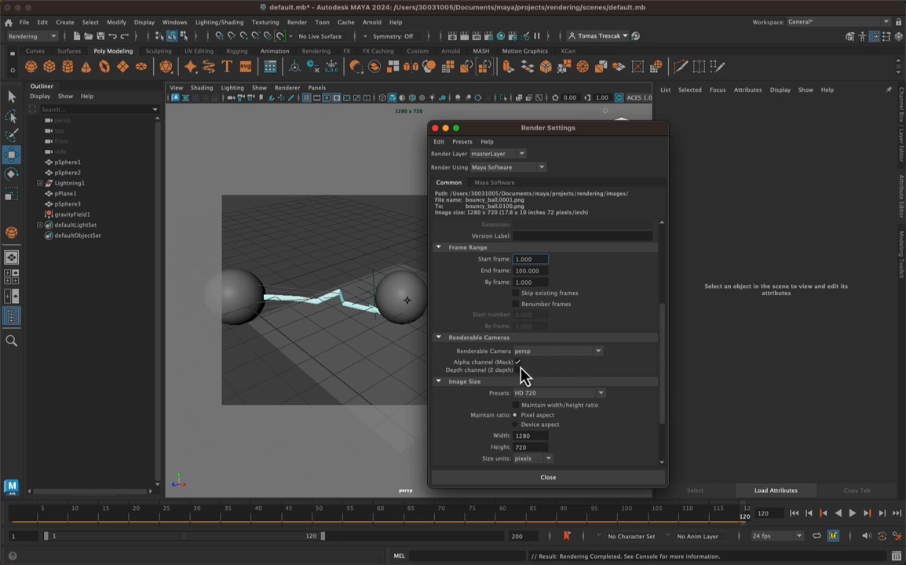
left_click(529, 353)
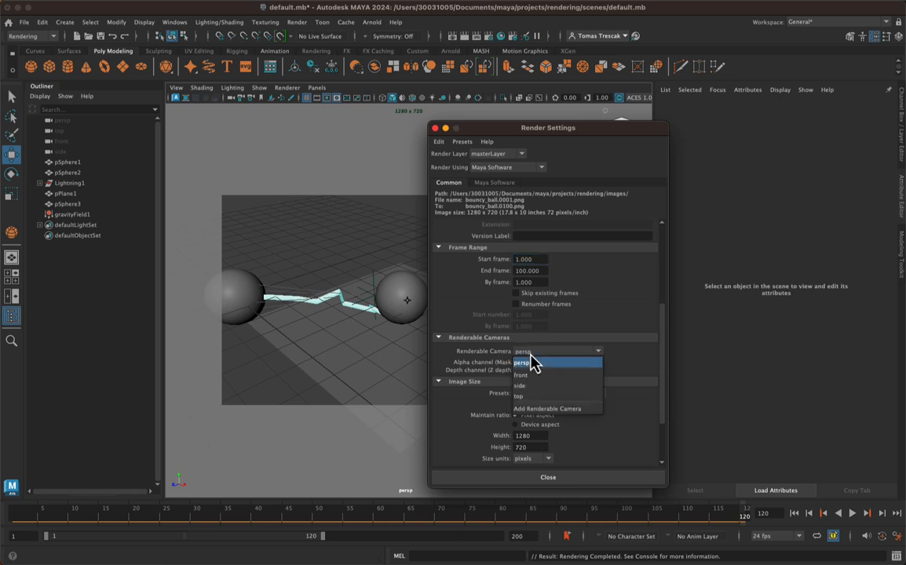
left_click(534, 364)
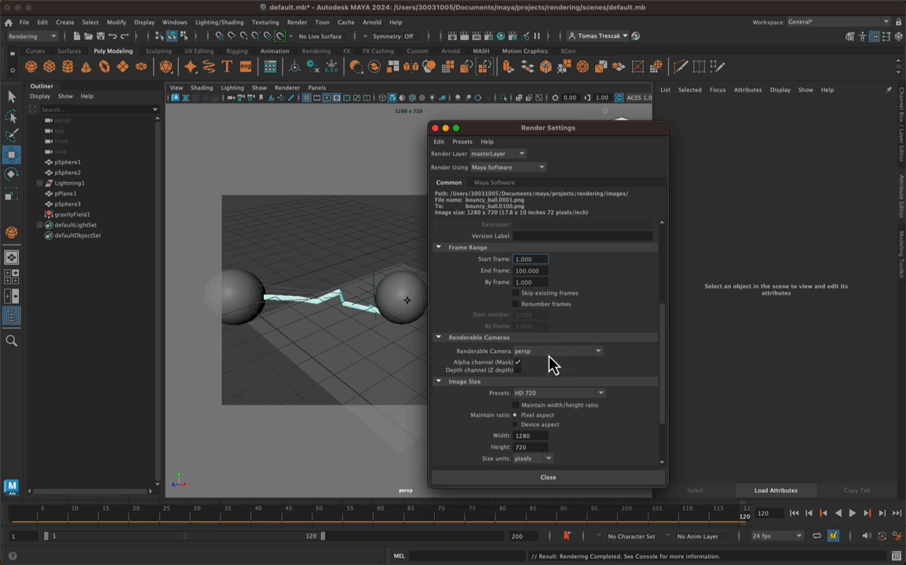
Try the HD 540 image size preset, and return it to HD 720
scroll(561, 361, "down", 2)
left_click(540, 363)
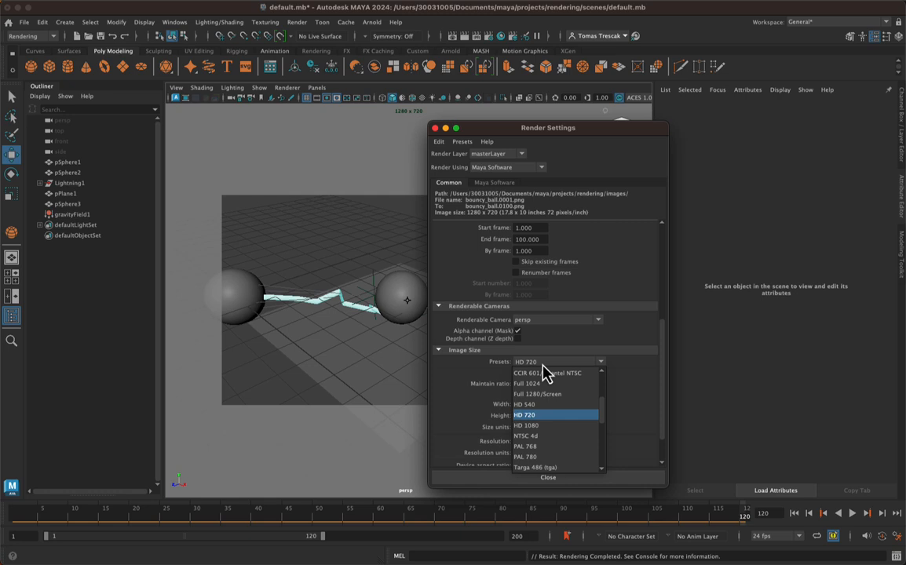
left_click(548, 405)
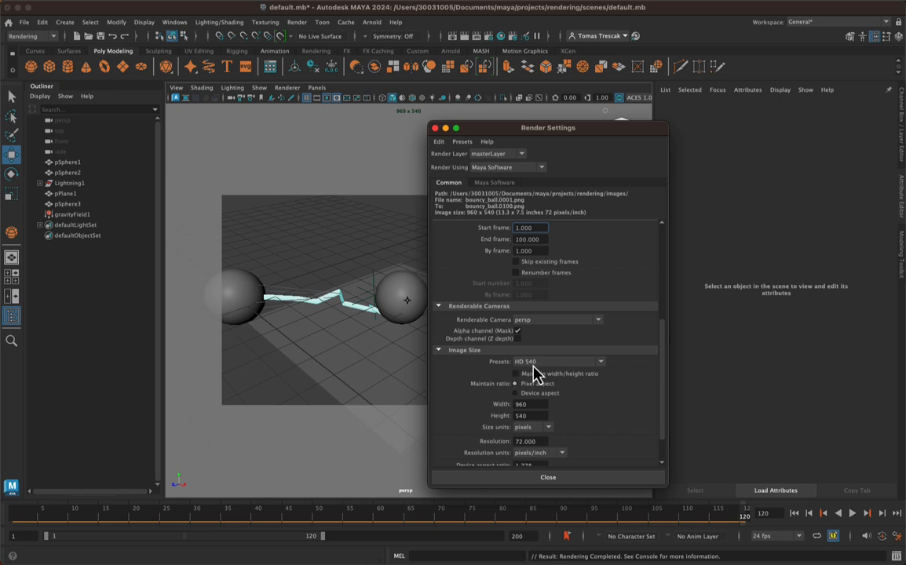
left_click(554, 364)
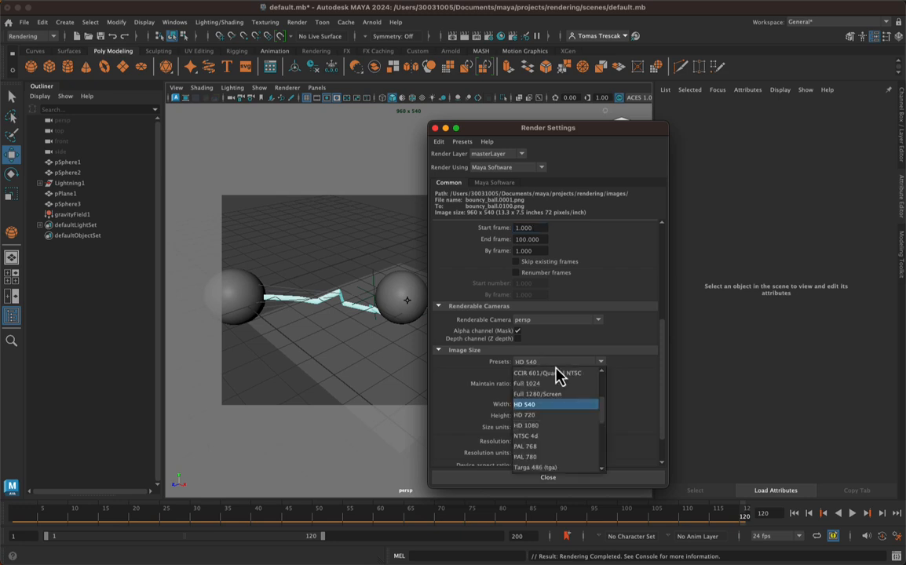
left_click(550, 419)
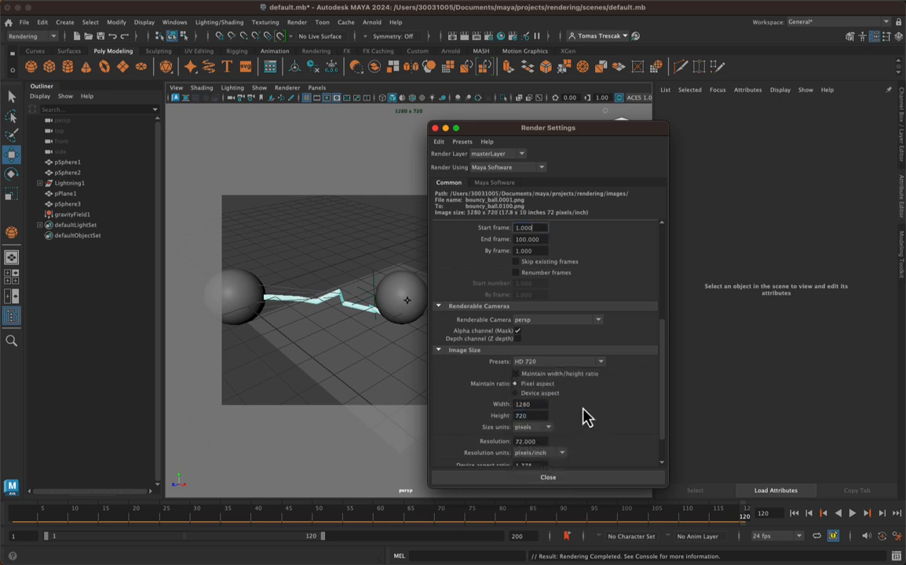
scroll(569, 405, "down", 1)
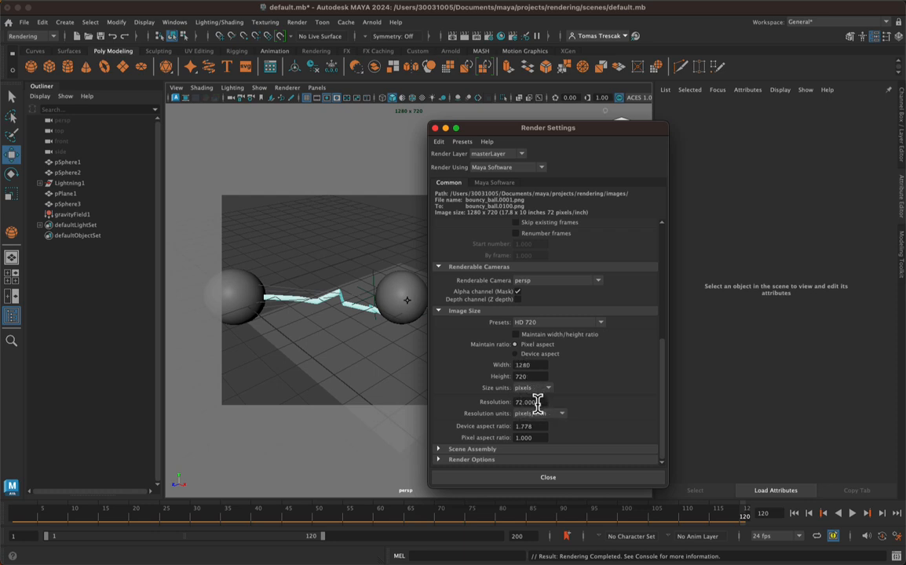
Raise the Maya Software renderer's edge anti-aliasing one level above Low quality and return to the common render settings
scroll(483, 362, "up", 10)
left_click(494, 182)
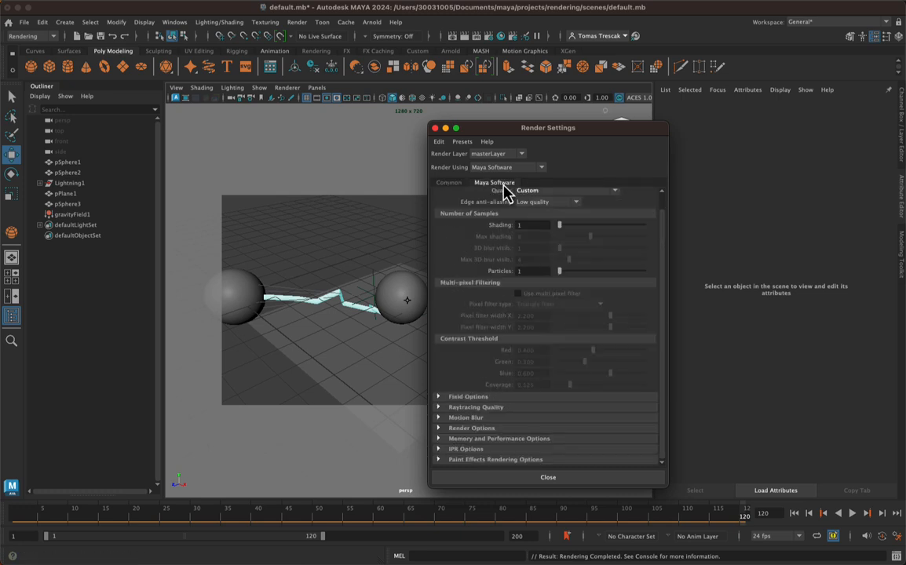
scroll(552, 220, "up", 1)
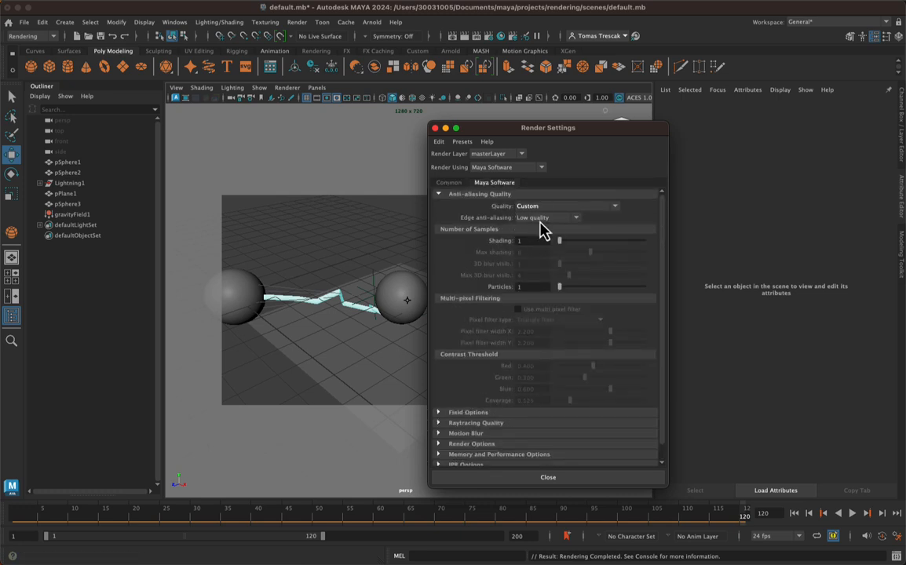
left_click(545, 219)
left_click(546, 241)
left_click(447, 183)
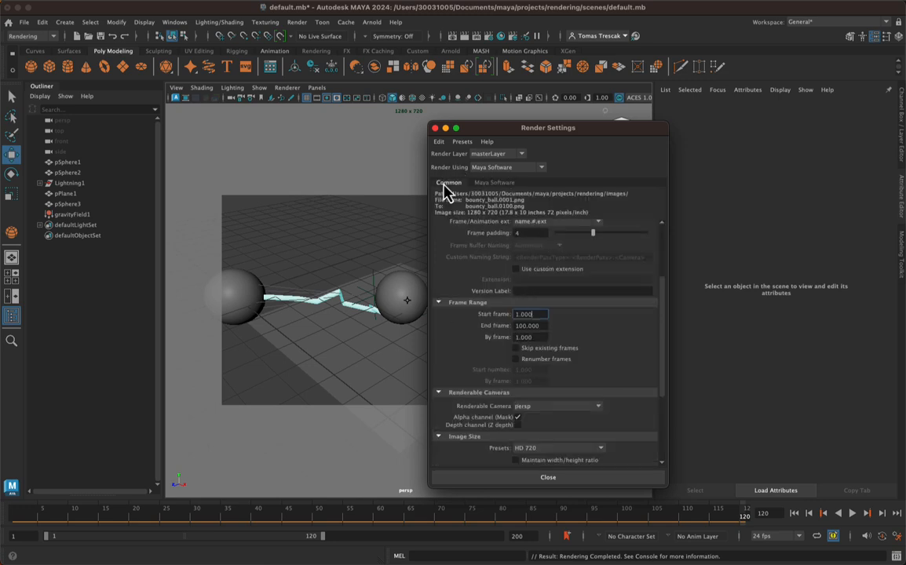
Try Quicktime Movie (mov) as the render's image format, and return it to PNG (png)
scroll(487, 309, "up", 3)
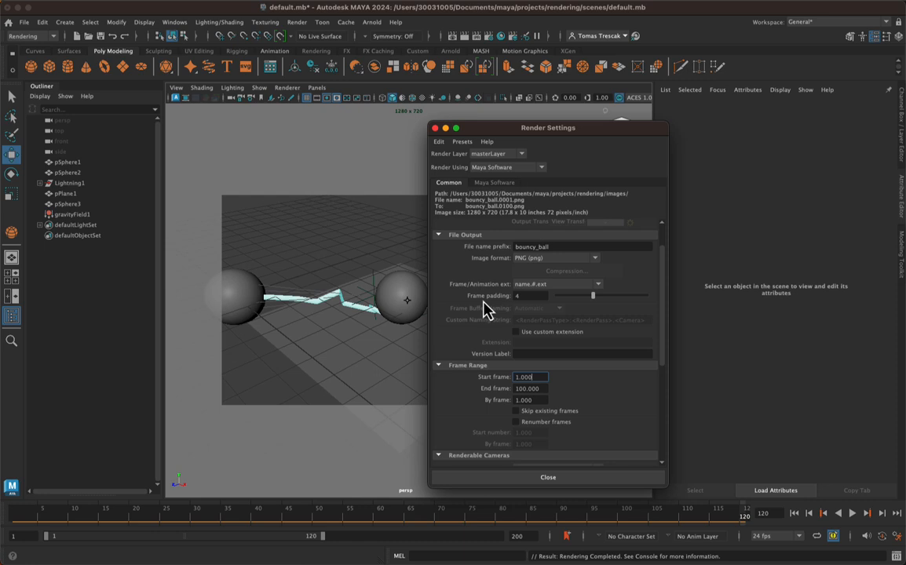
scroll(469, 318, "up", 2)
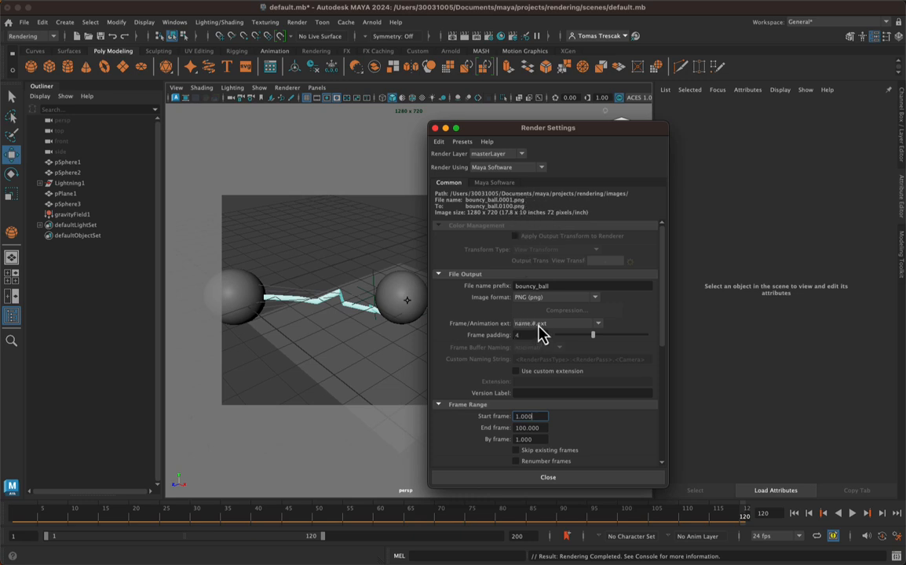
left_click(554, 297)
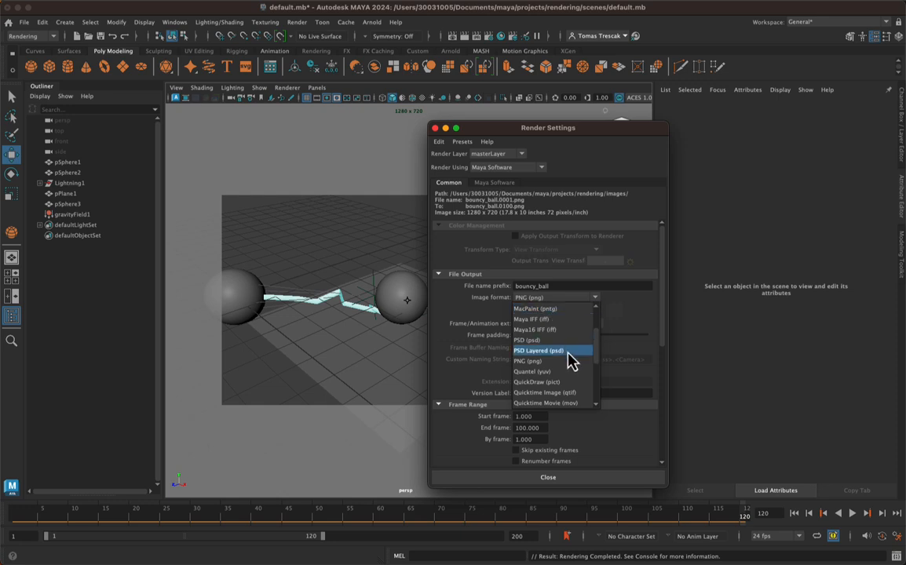
scroll(567, 391, "down", 3)
left_click(570, 378)
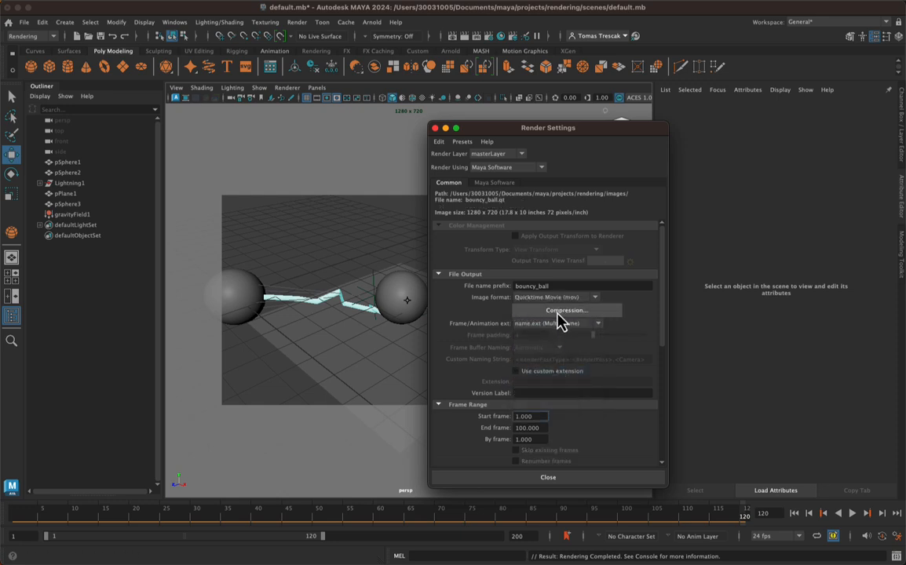
left_click(557, 299)
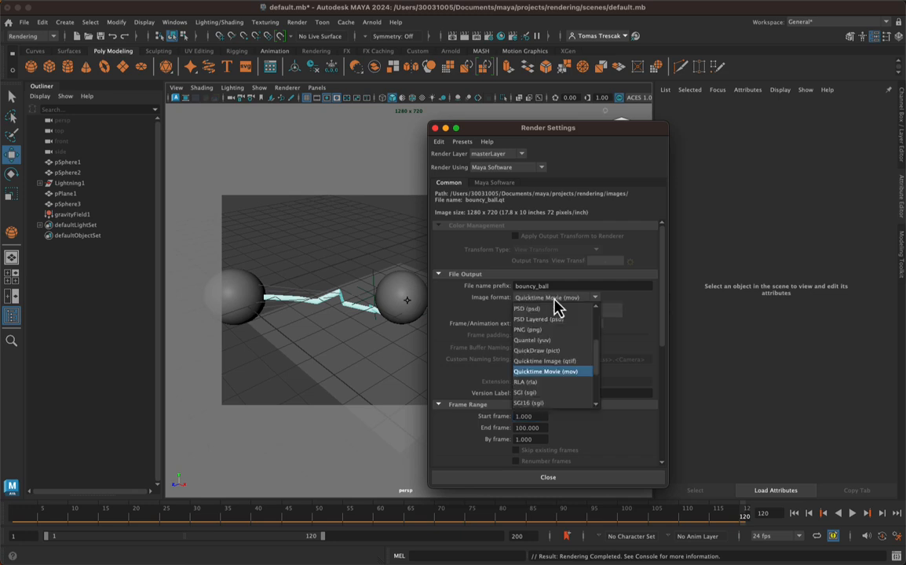
scroll(560, 353, "up", 3)
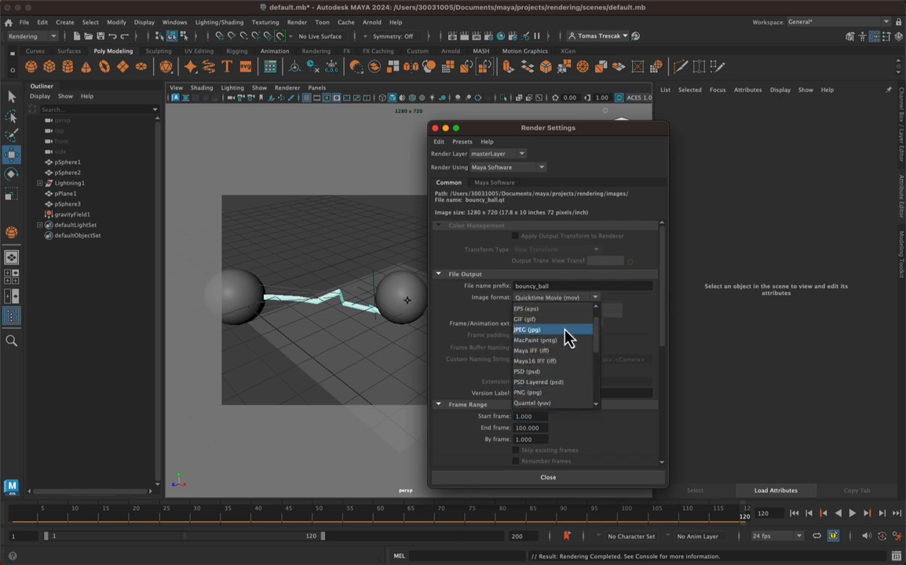
scroll(555, 329, "down", 2)
left_click(550, 364)
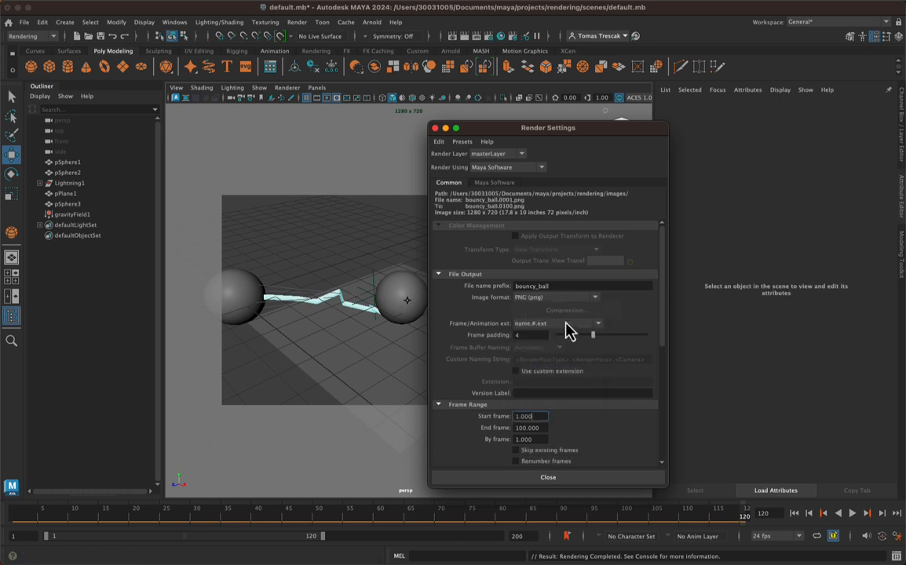
Review the output file, frame range, renderable camera and image size settings, and close the render settings
scroll(509, 363, "down", 1)
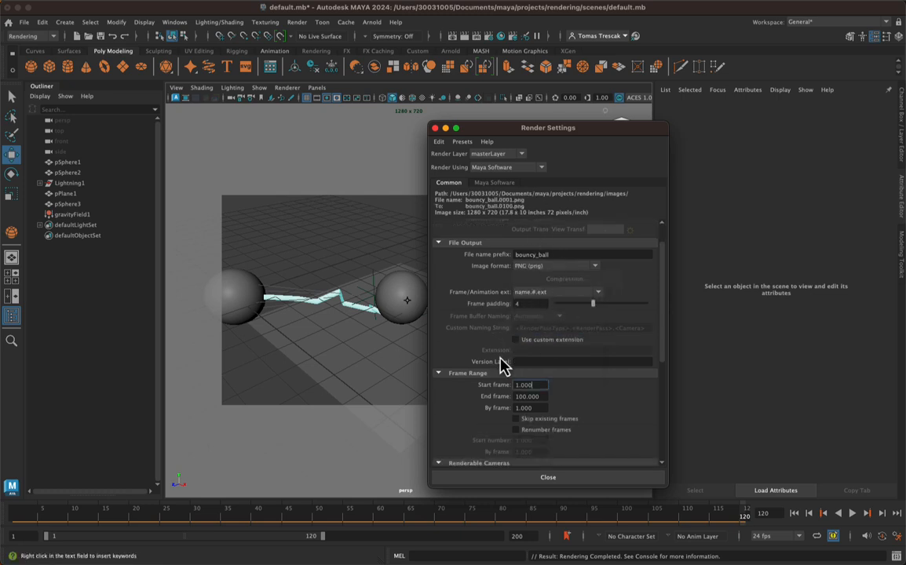
scroll(509, 363, "down", 1)
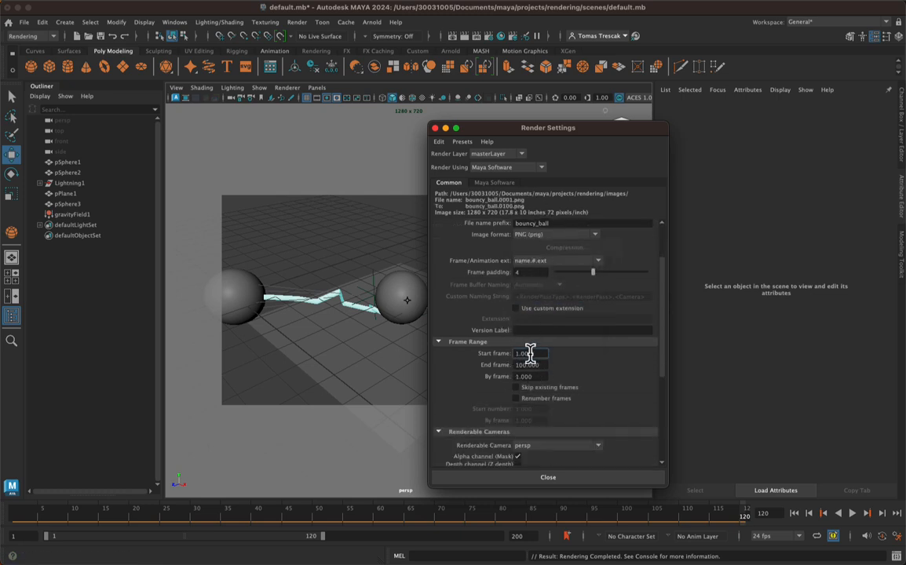
scroll(531, 367, "down", 2)
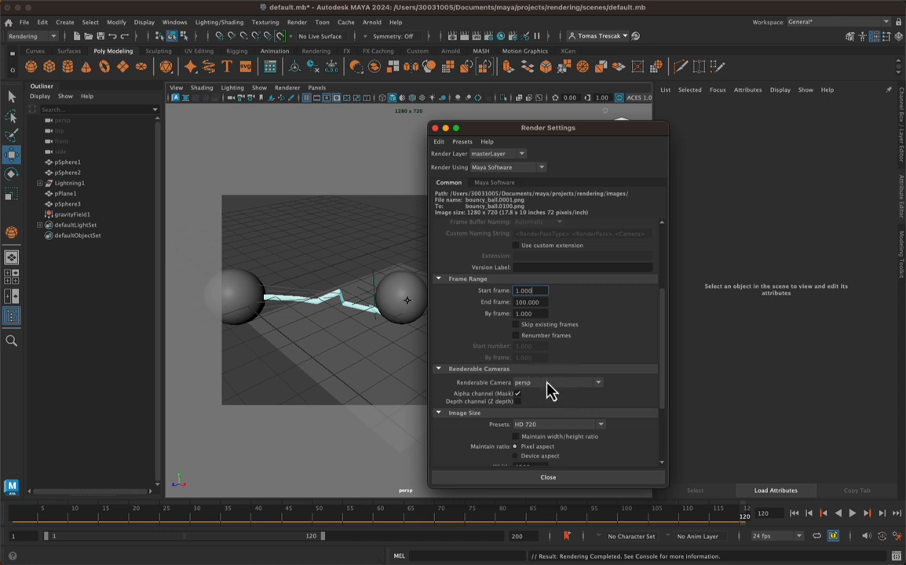
scroll(562, 393, "down", 1)
scroll(549, 416, "down", 2)
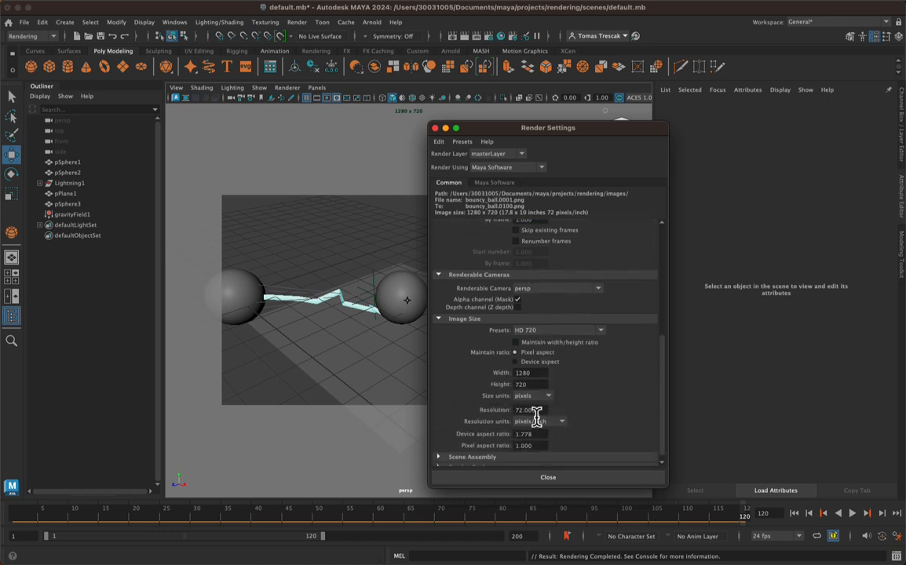
left_click(522, 479)
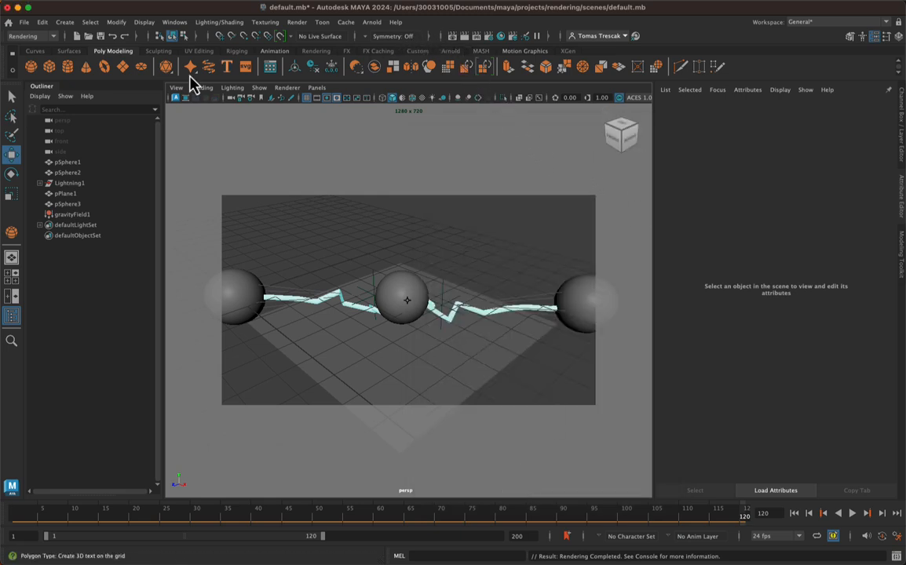
Keep the Rendering menu set and start a batch render of the animation using all available processors
left_click(36, 36)
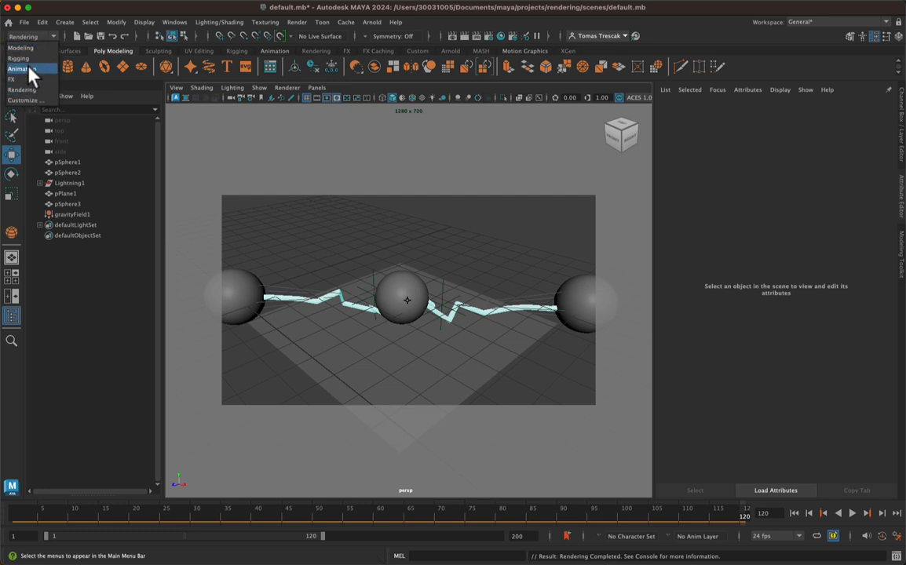
left_click(22, 89)
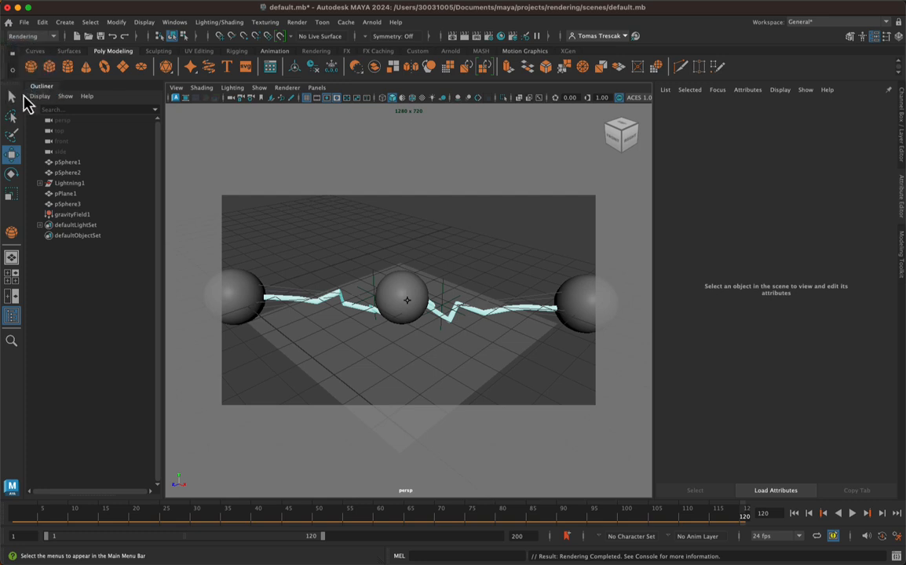
left_click(296, 22)
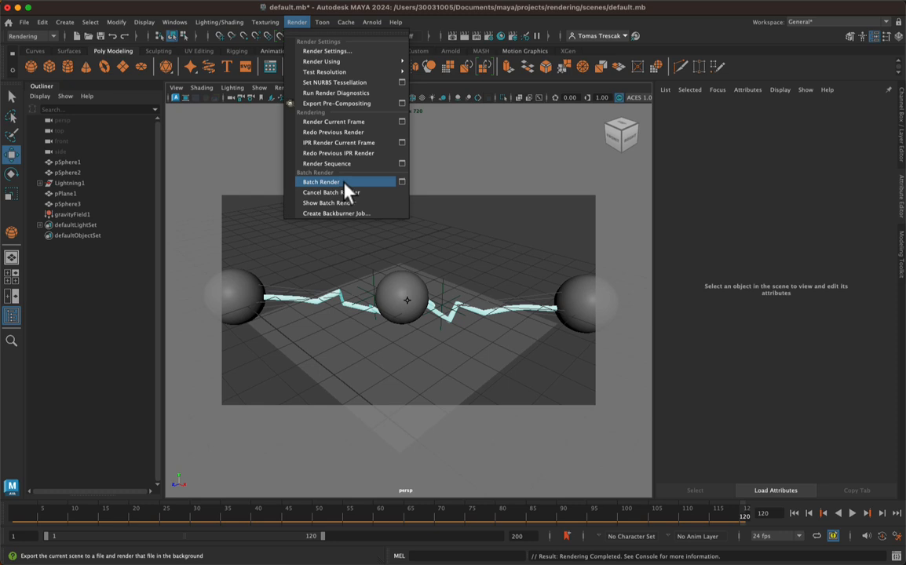
left_click(400, 184)
left_click_drag(692, 260, 610, 242)
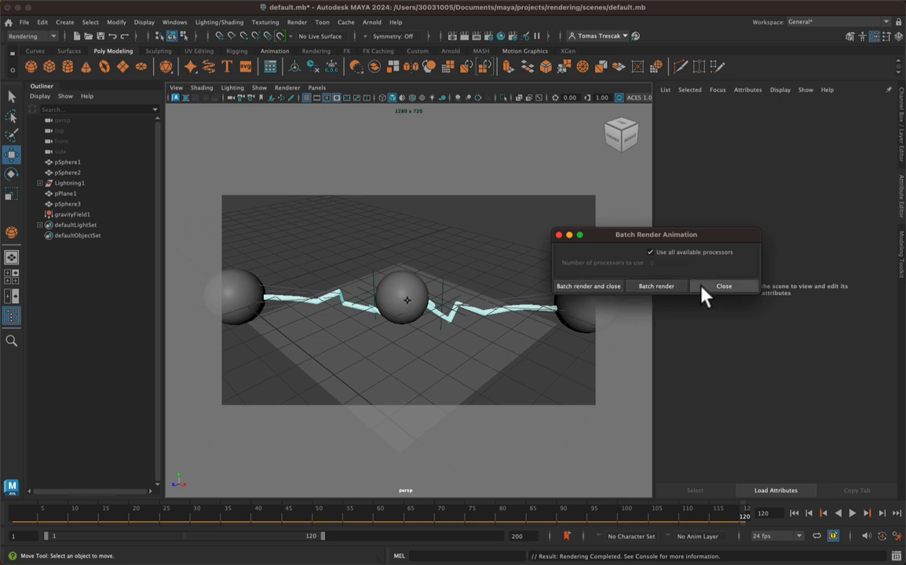
left_click(591, 288)
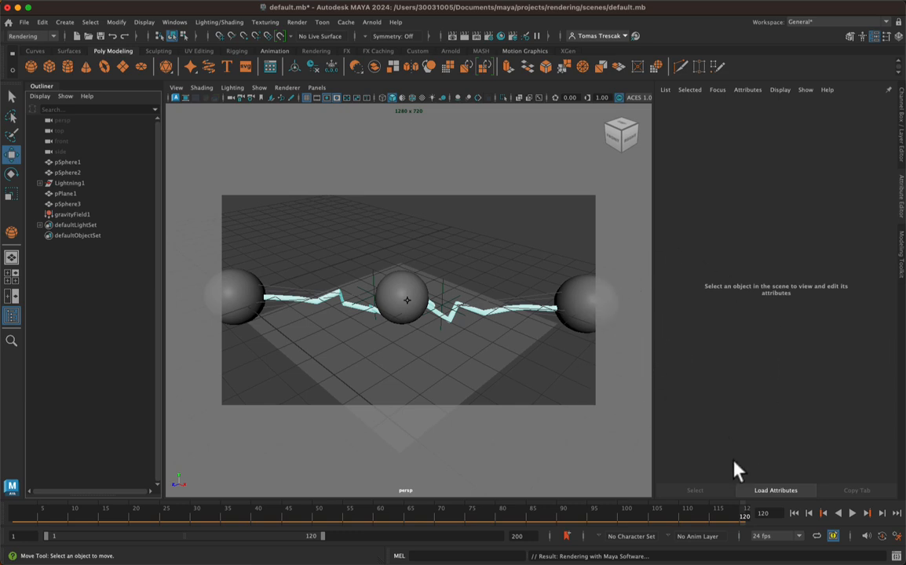
Open the Script Editor and examine the latest output lines for the progress of the batch render
left_click(896, 556)
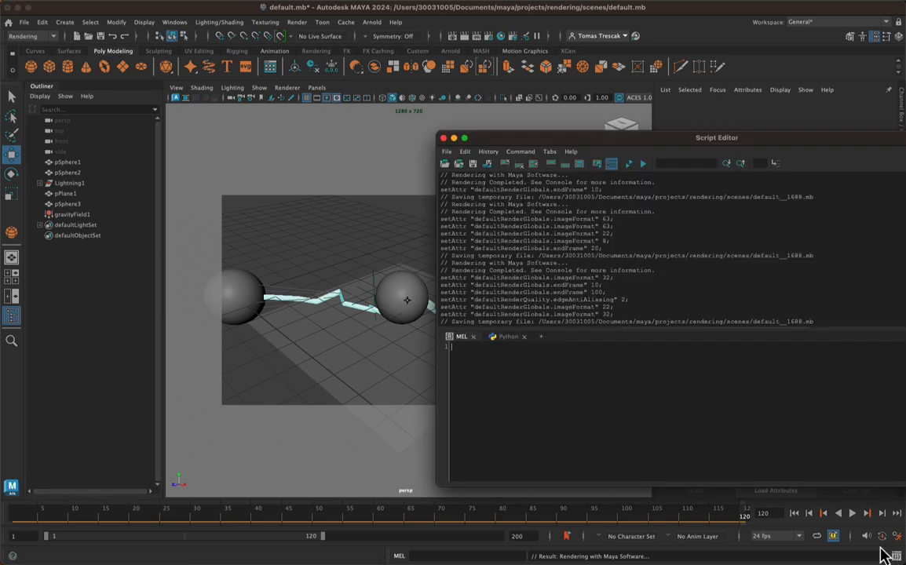
left_click_drag(762, 141, 535, 99)
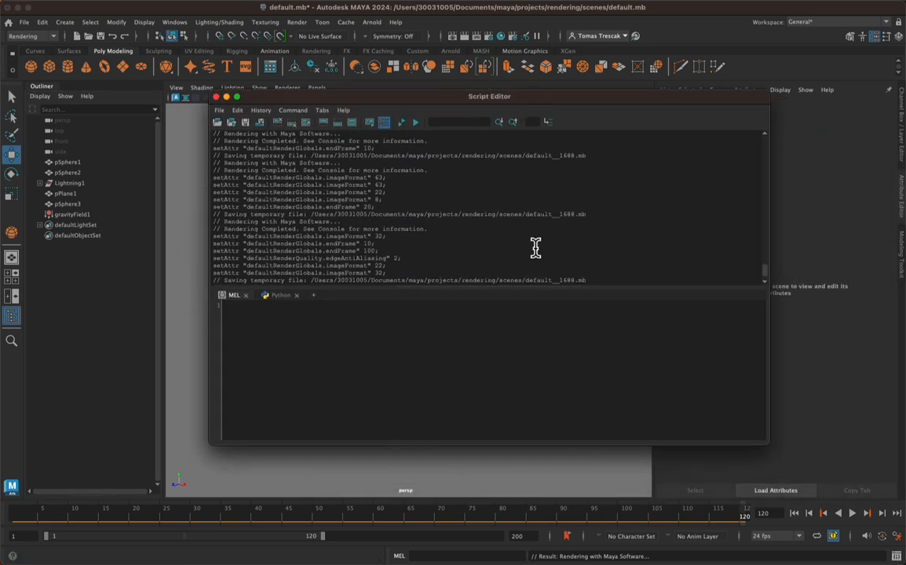
left_click_drag(341, 267, 210, 259)
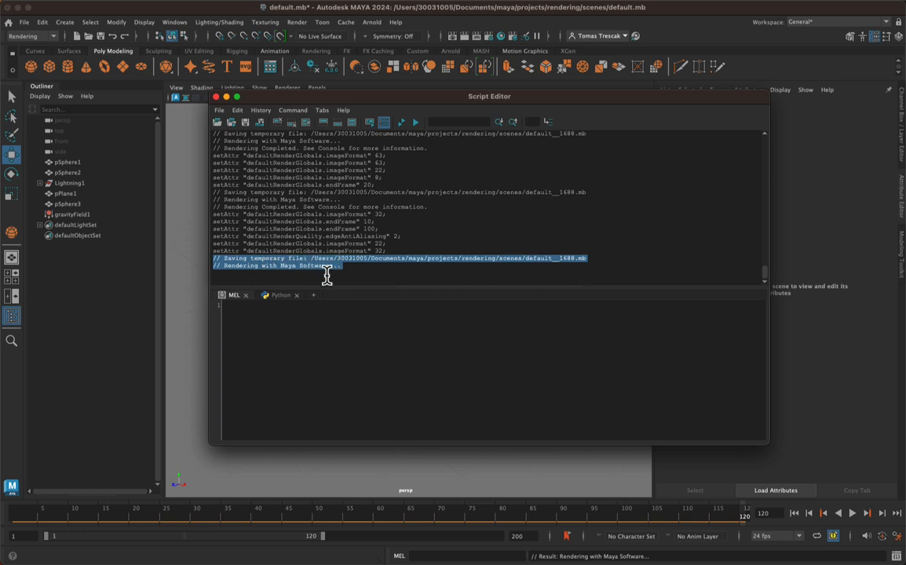
left_click_drag(342, 267, 212, 252)
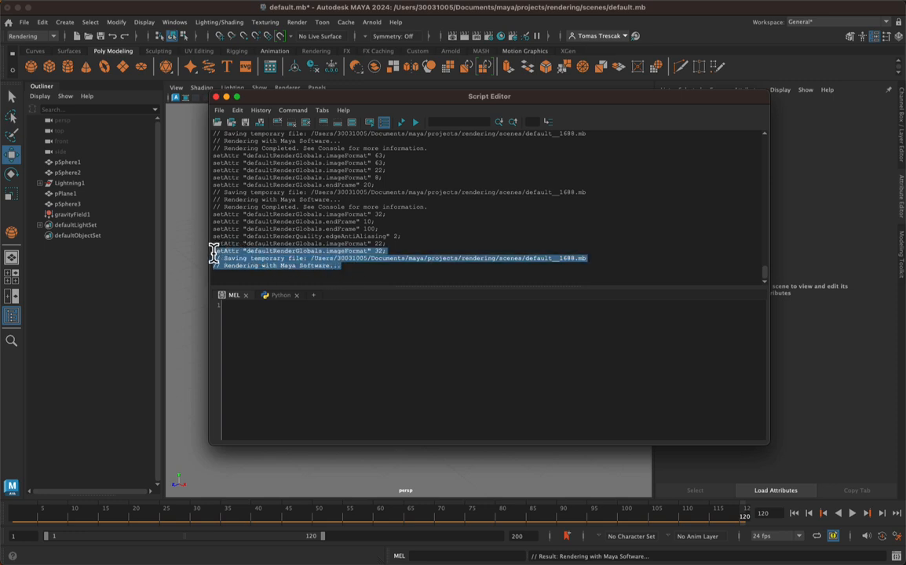
Switch to Finder and open the rendering project folder inside Documents/maya/projects in a new window
key("super+Tab")
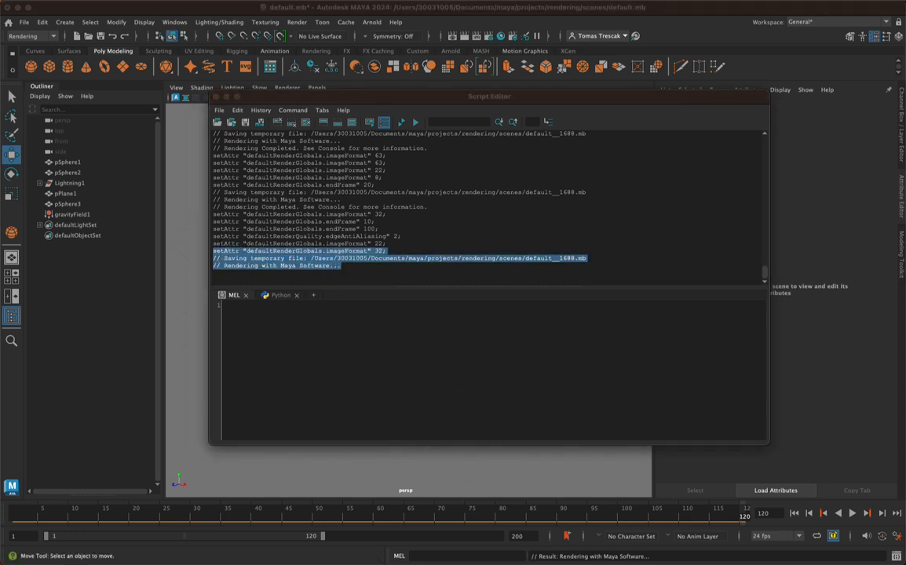
key("super+n")
left_click_drag(390, 81, 346, 99)
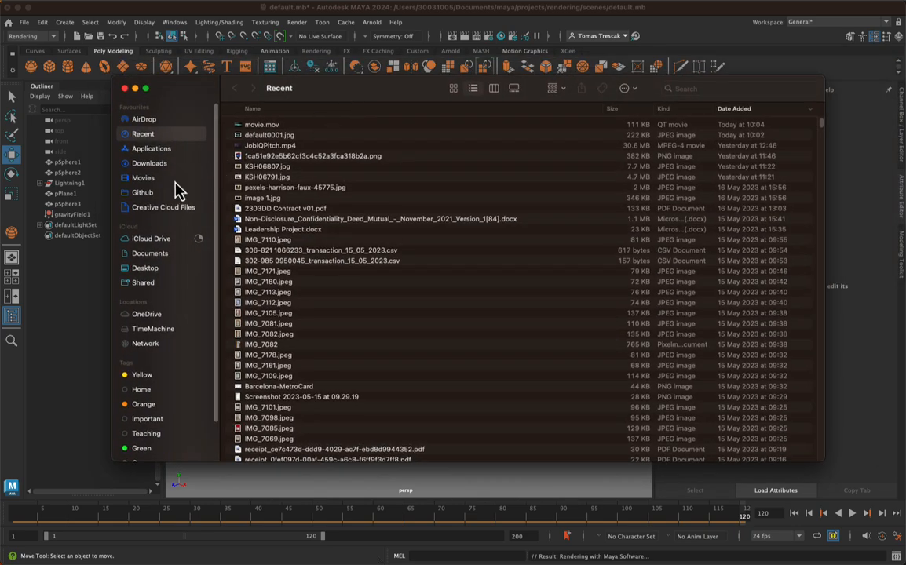
left_click(147, 256)
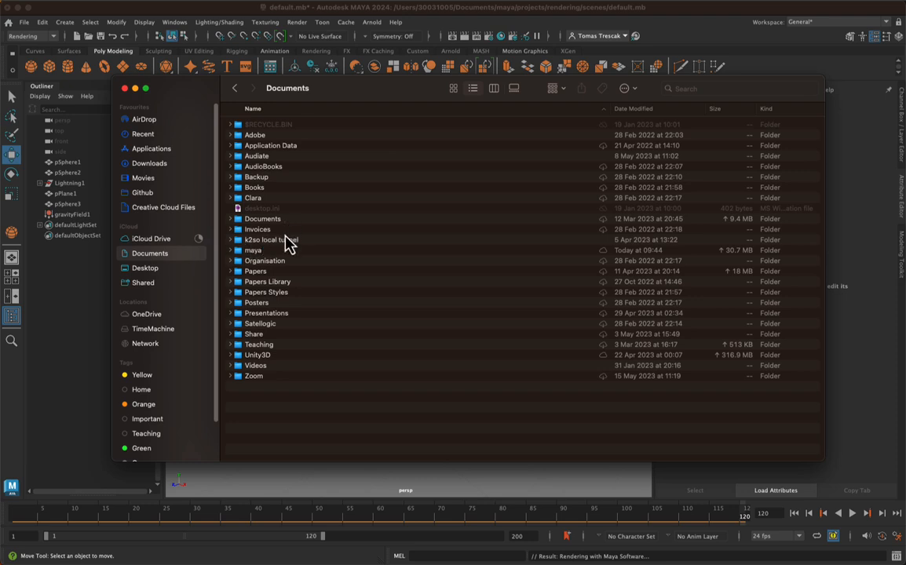
double_click(255, 251)
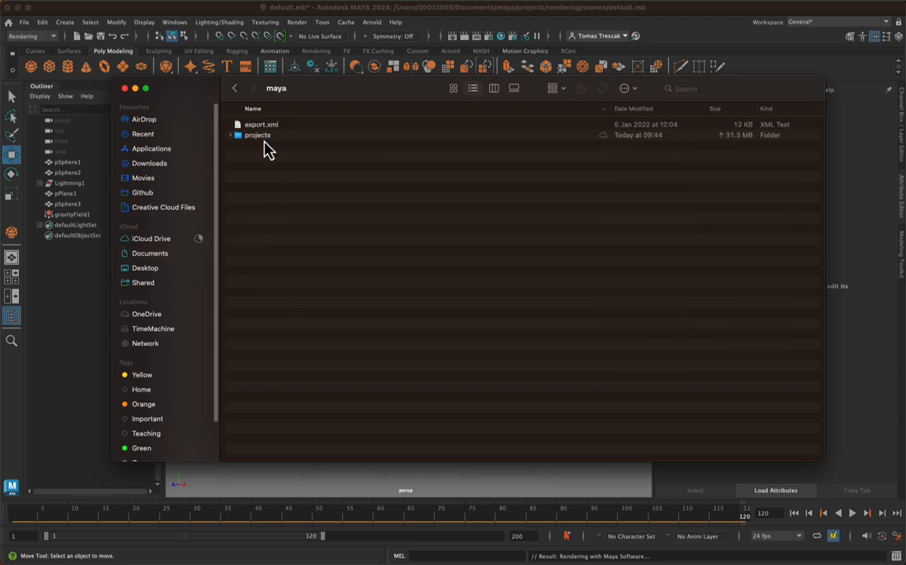
double_click(262, 138)
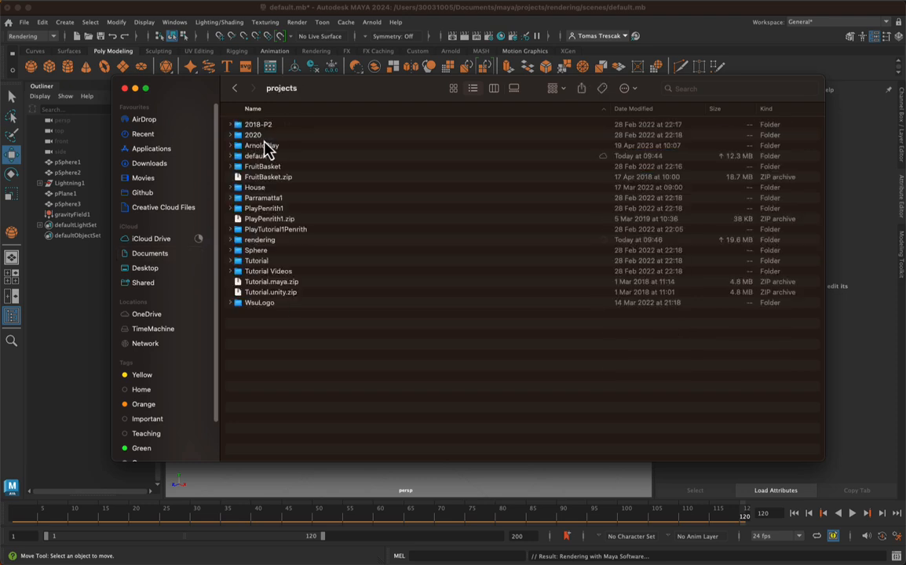
double_click(268, 242)
Examine the rendered bouncy_ball PNG files listed in the project's images folder
left_click(270, 201)
scroll(344, 217, "down", 5)
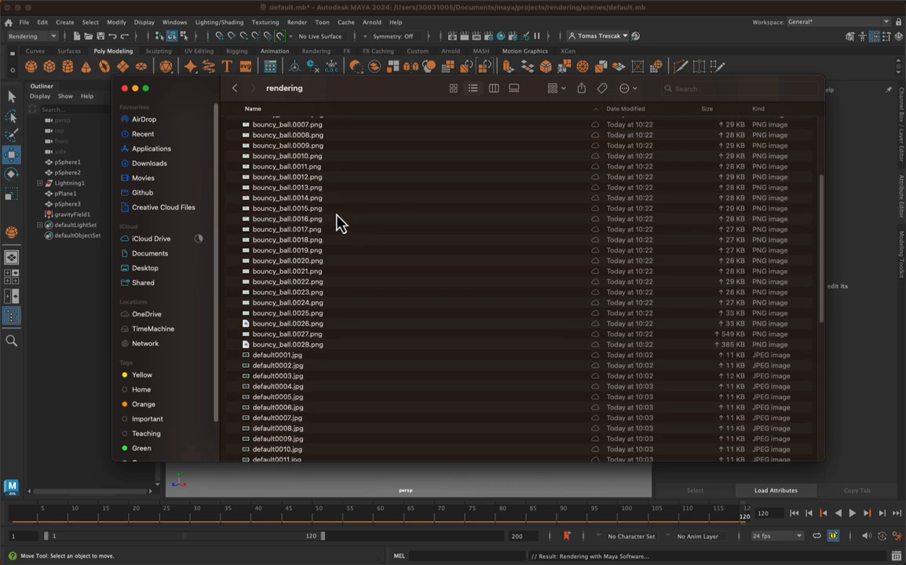
scroll(333, 215, "up", 5)
Preview the rendered frames one after another from bouncy_ball.0001.png to bouncy_ball.0033.png, and close the preview
left_click(314, 168)
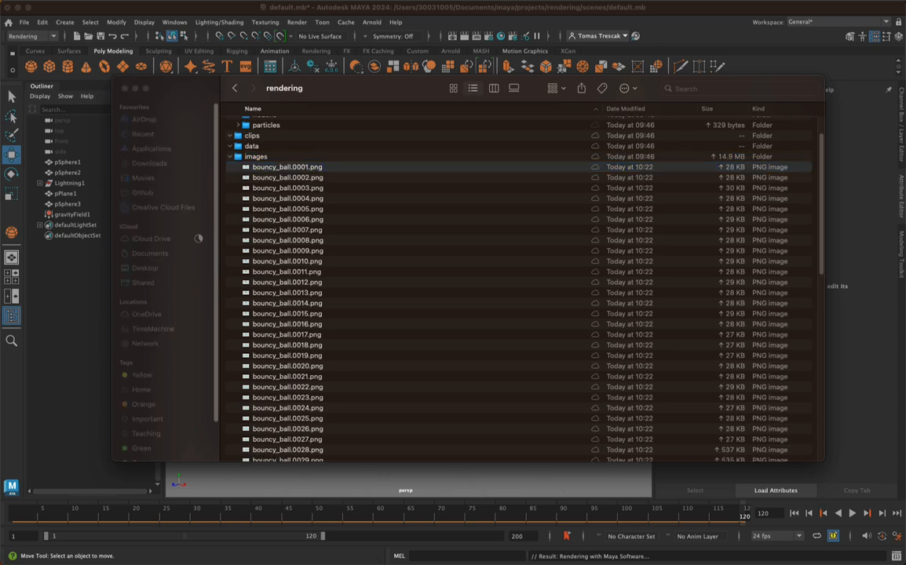
key("space")
key("Down")
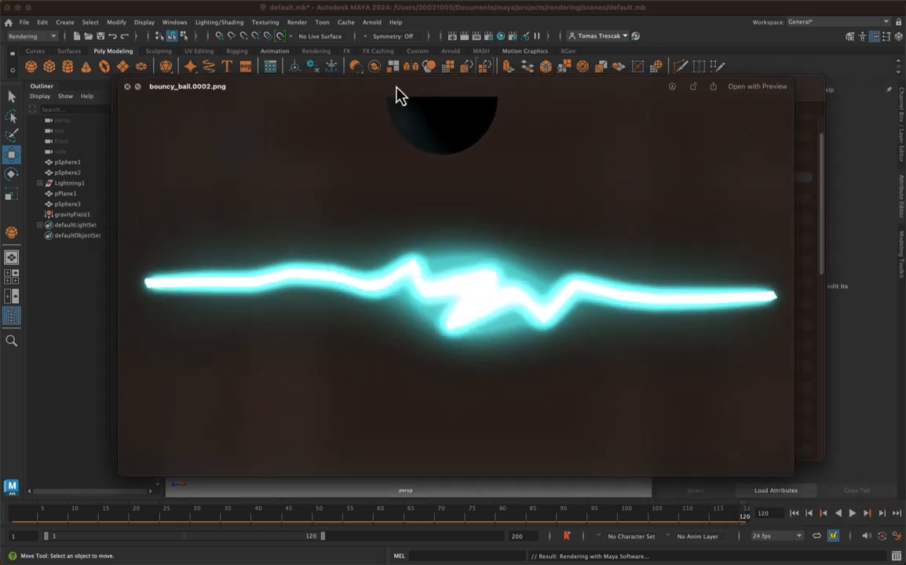
key("Down")
key("Down")
key("Down")
key("Down")
key("Down")
key("Down")
key("Down")
key("Down")
key("Down")
key("Down")
key("Down")
key("Down")
key("Down")
key("Down")
key("Down")
key("Down")
key("Down")
key("Down")
key("Down")
key("Down")
key("Down")
key("Down")
key("Down")
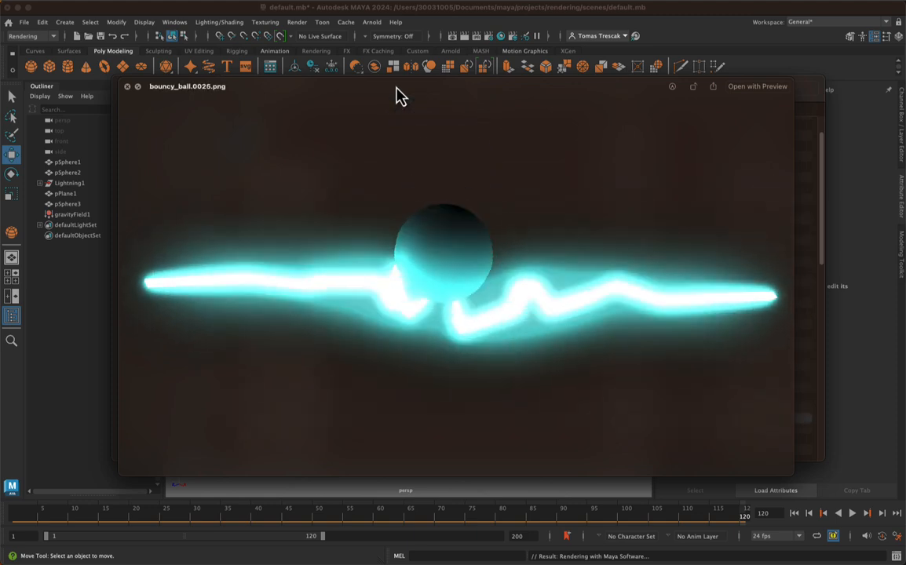
key("Down")
key("Down")
key("Down")
key("Down")
key("Down")
key("Down")
key("Down")
key("Down")
key("space")
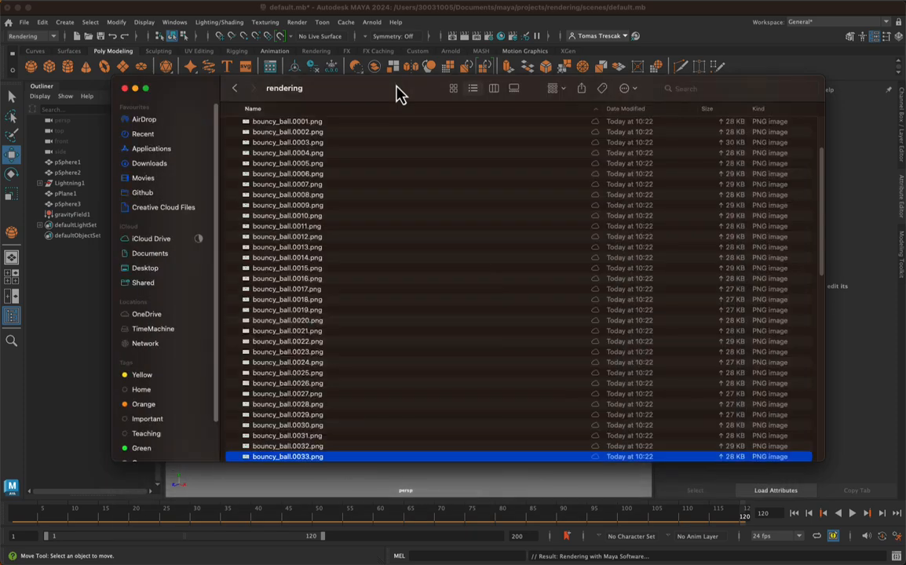
Examine the growing bouncy_ball file list through to bouncy_ball.0100.png for the progress of the batch render
scroll(379, 206, "down", 6)
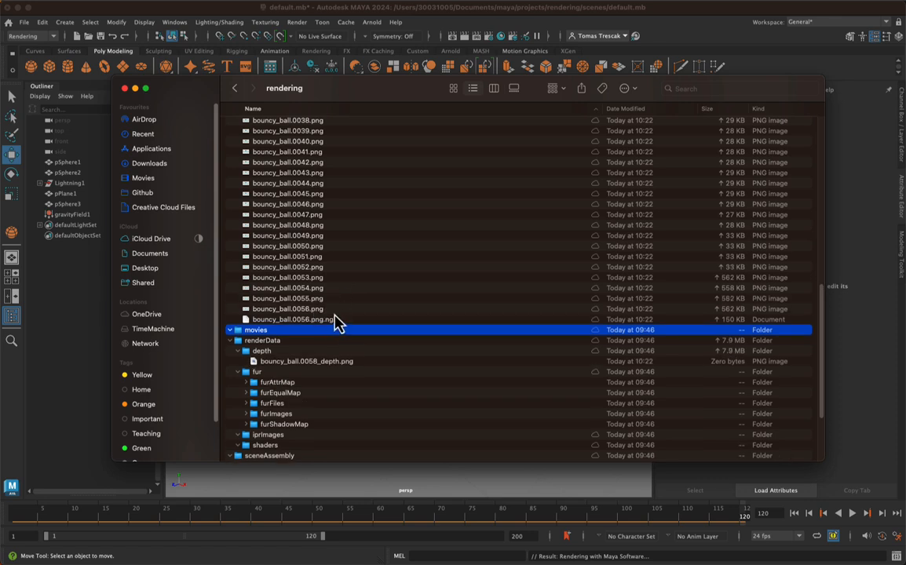
scroll(353, 286, "down", 3)
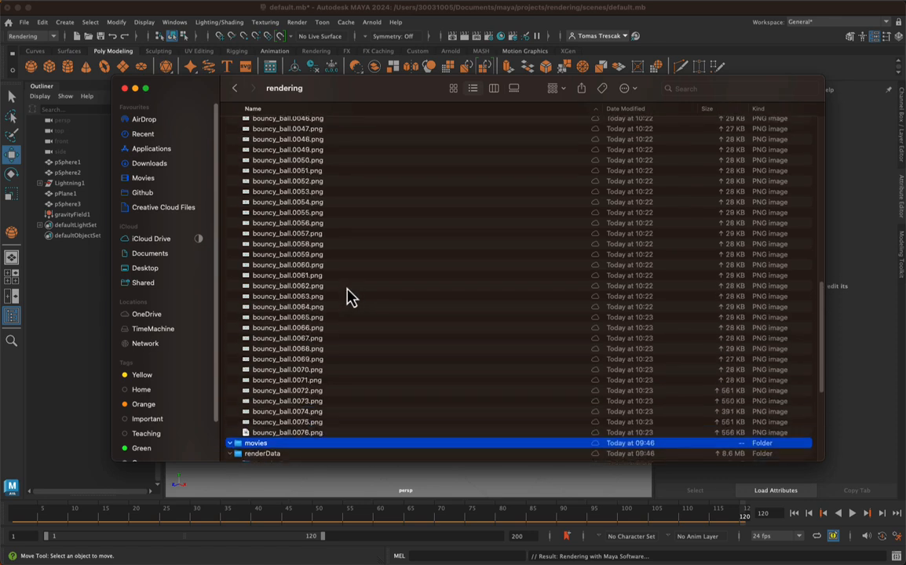
scroll(346, 295, "down", 5)
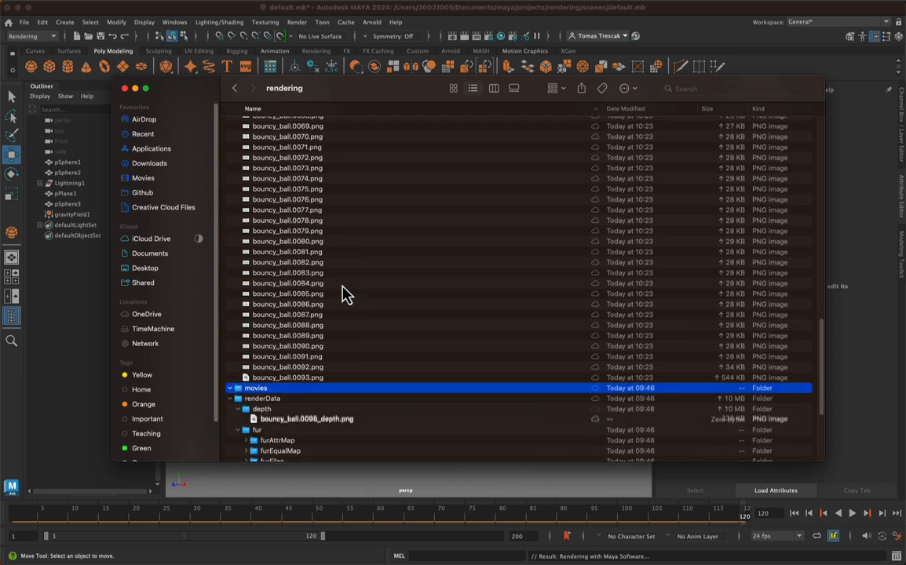
scroll(343, 290, "down", 2)
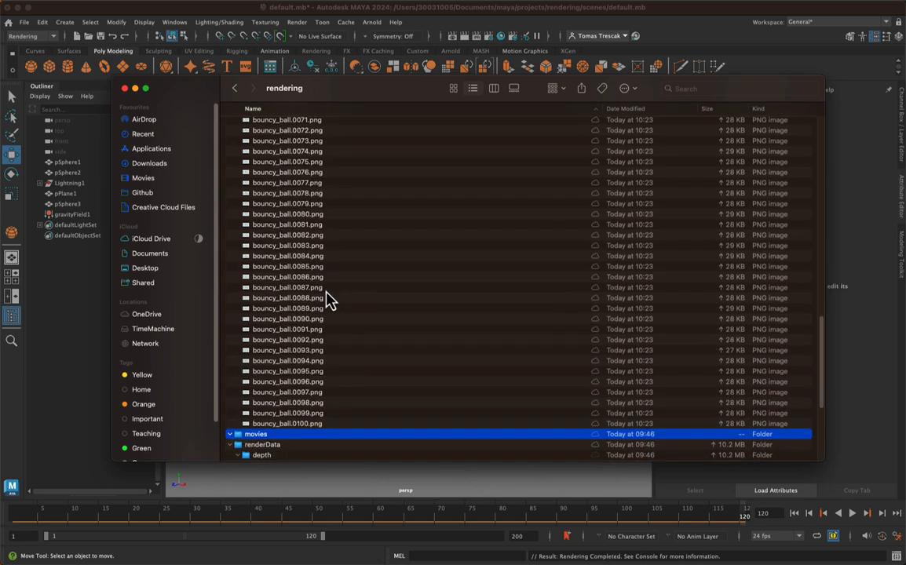
scroll(328, 307, "up", 10)
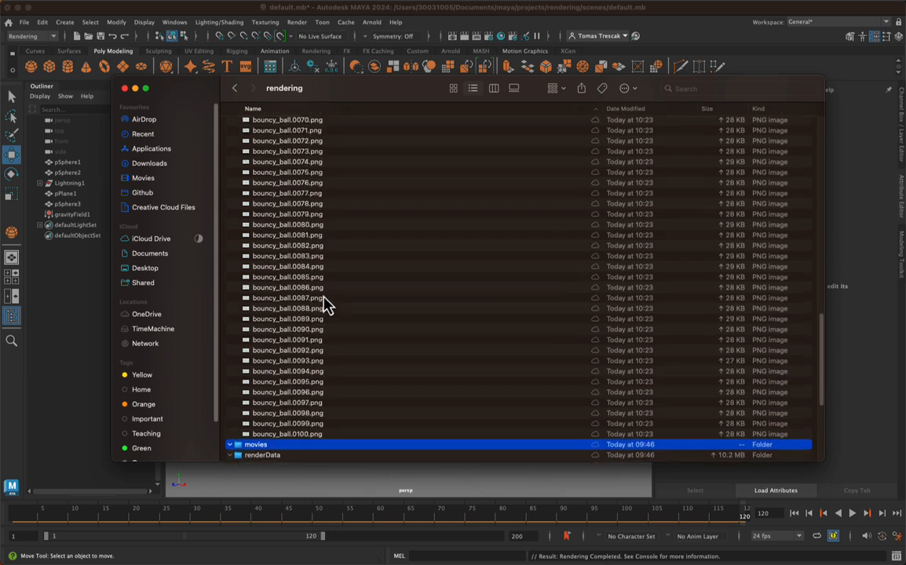
scroll(329, 306, "up", 8)
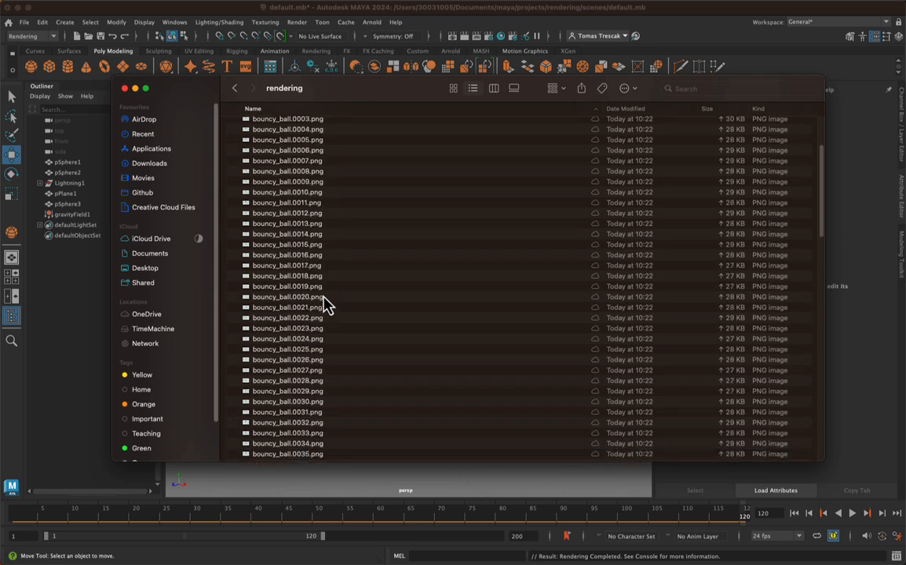
left_click(307, 206)
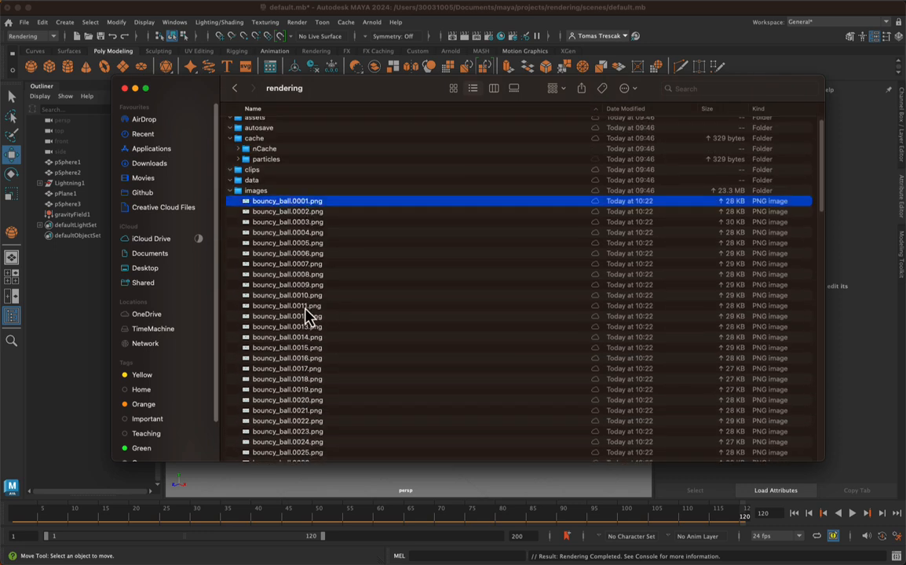
scroll(312, 359, "down", 7)
scroll(313, 359, "down", 9)
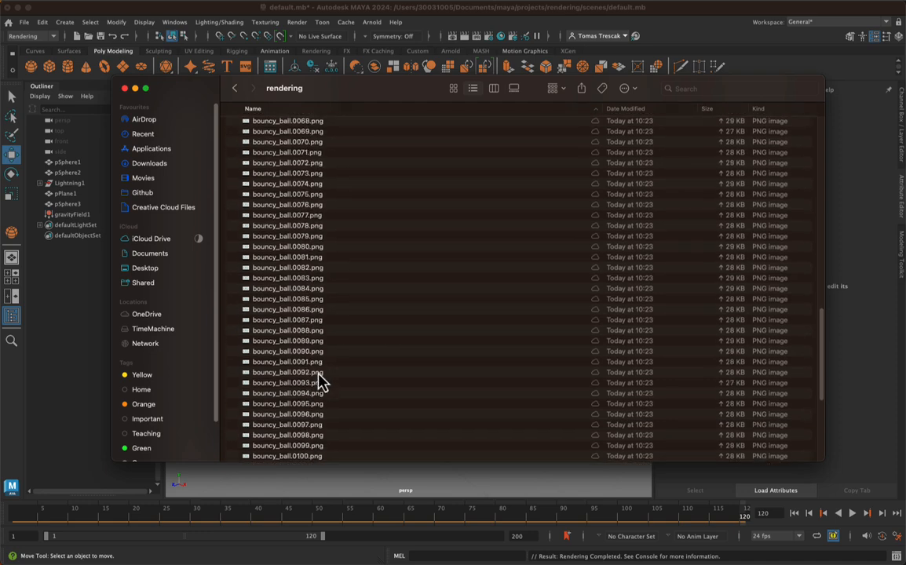
scroll(310, 384, "down", 2)
Preview the final rendered frames in sequence from bouncy_ball.0082.png to bouncy_ball.0100.png, and close the preview
left_click(325, 196)
key("space")
key("Down")
key("Down")
key("Down")
key("Down")
key("Down")
key("Down")
key("Down")
key("Down")
key("Down")
key("Down")
key("Down")
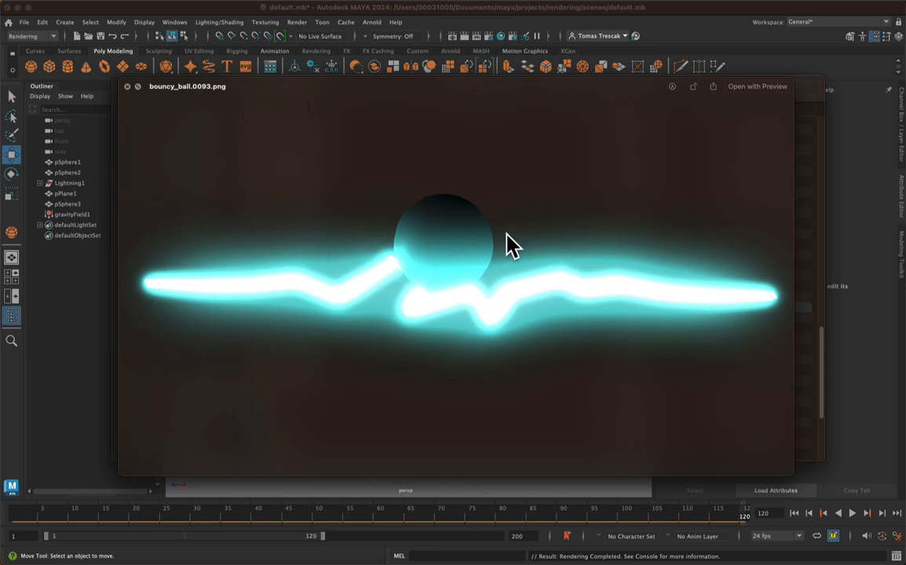
key("Down")
key("Down")
key("Down")
key("Down")
key("Down")
key("Down")
key("Down")
key("Down")
key("Down")
key("Down")
key("Down")
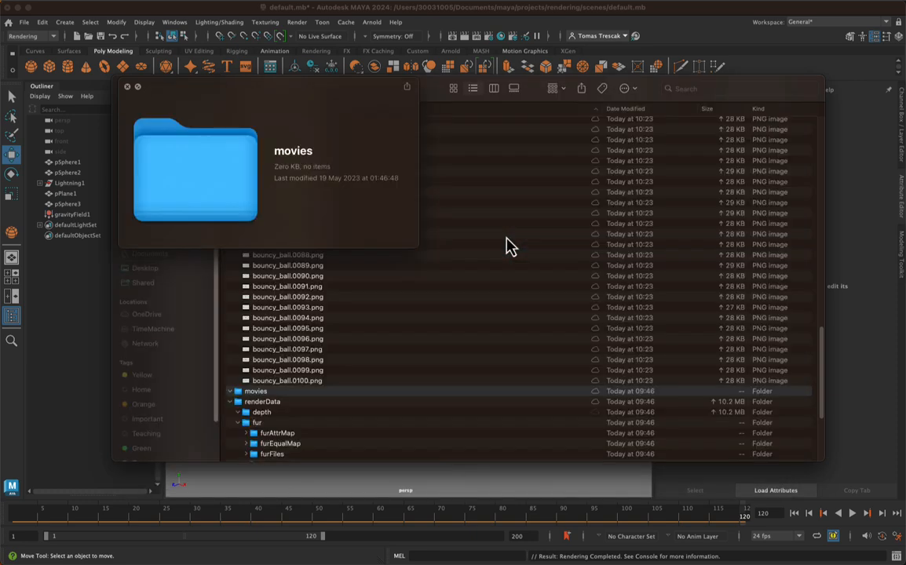
key("space")
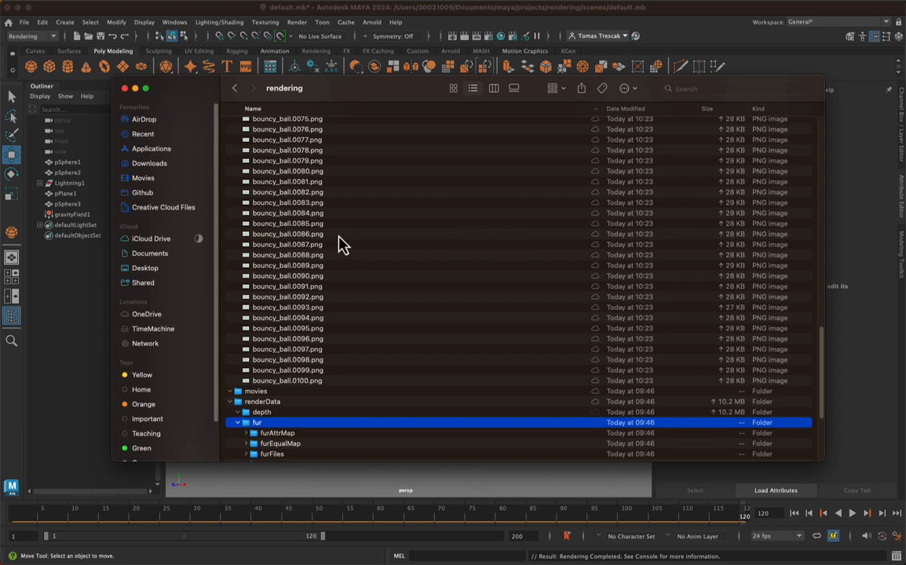
Look through the complete bouncy_ball image sequence from its first frame, and close the Finder window
scroll(337, 246, "up", 1)
scroll(340, 241, "up", 15)
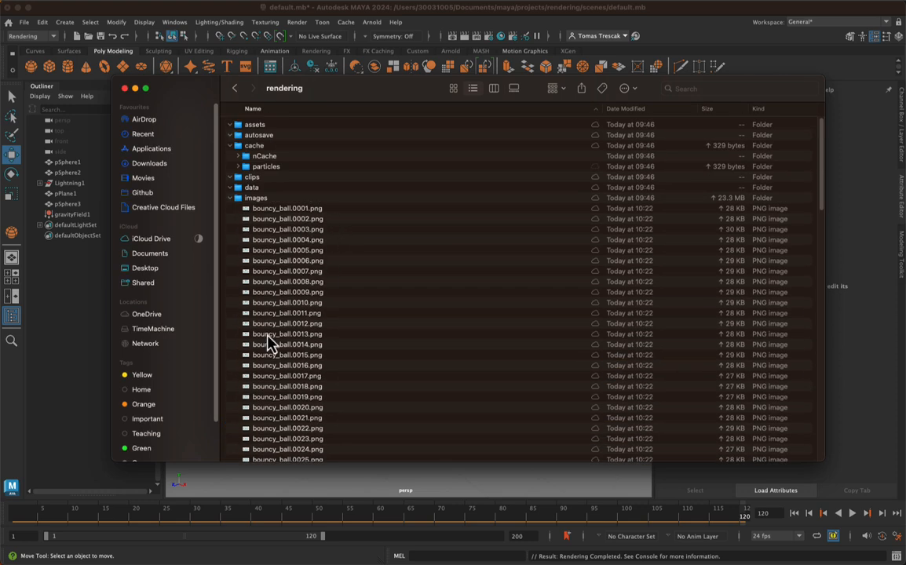
left_click(298, 212)
scroll(298, 227, "down", 20)
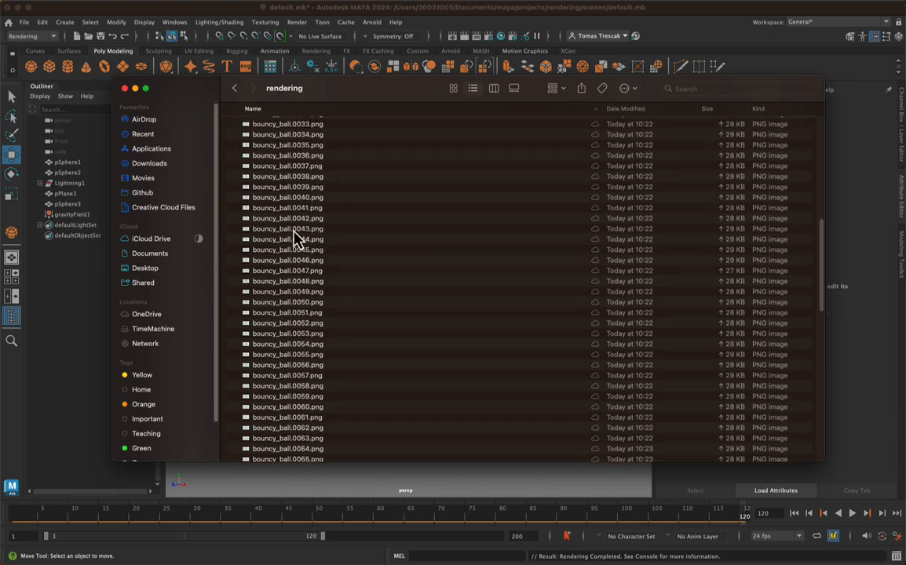
scroll(294, 241, "up", 2)
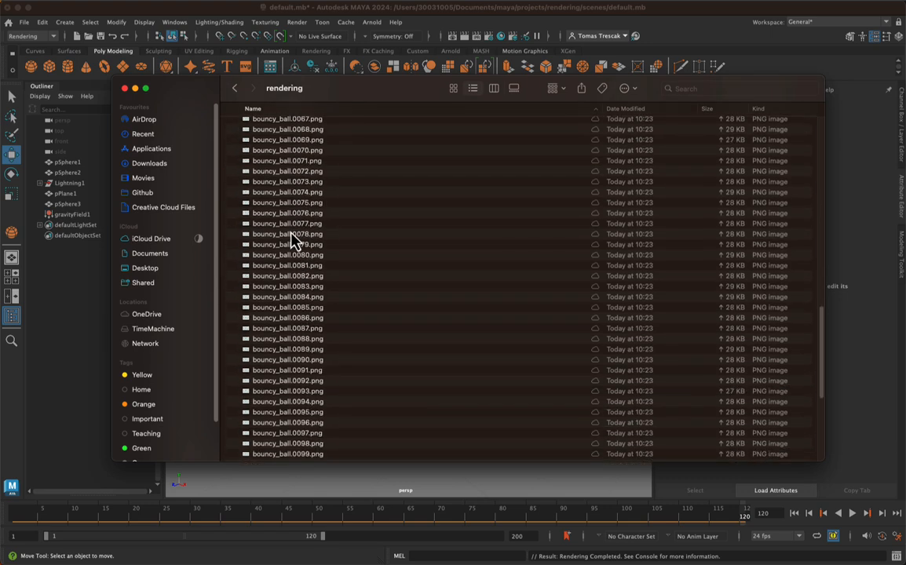
left_click(124, 88)
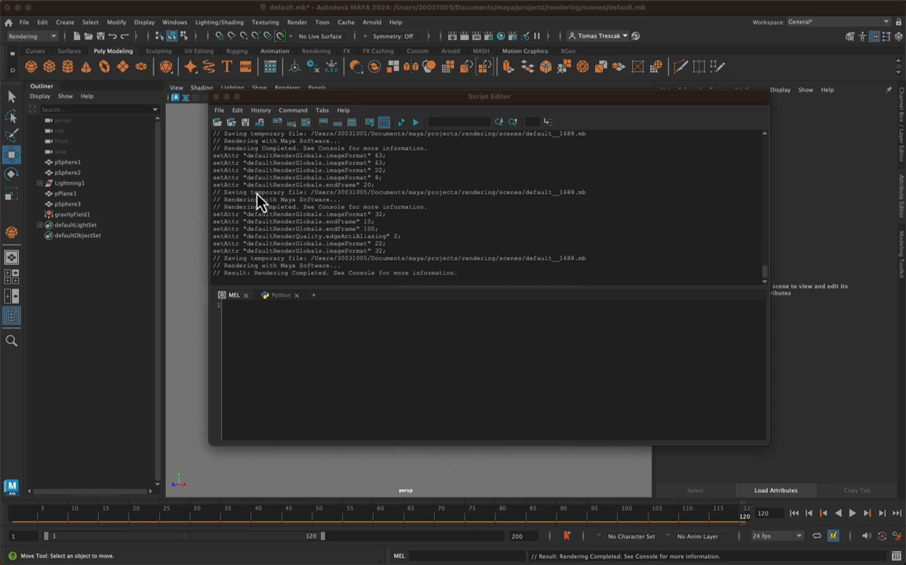
Launch QuickTime Player and open its file chooser for loading an image sequence
key("super+space")
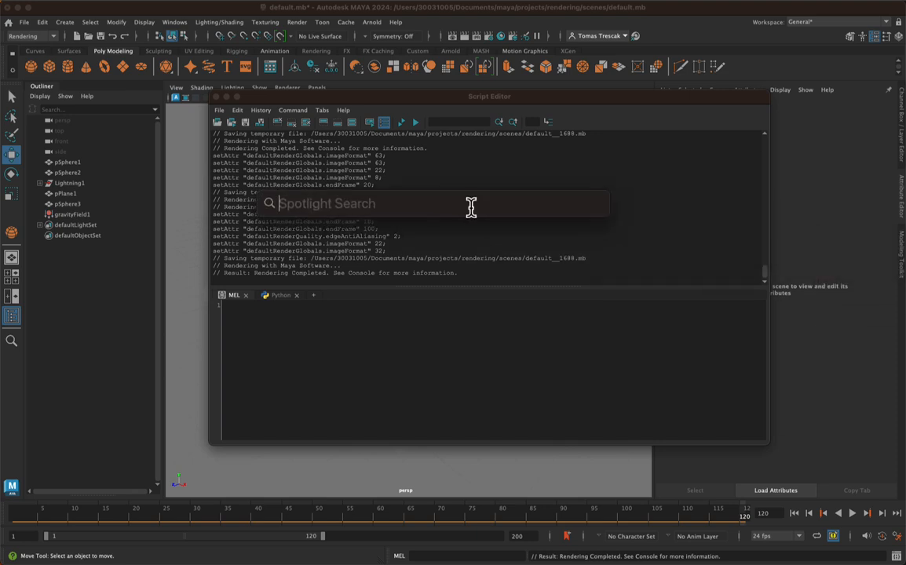
type("quickt")
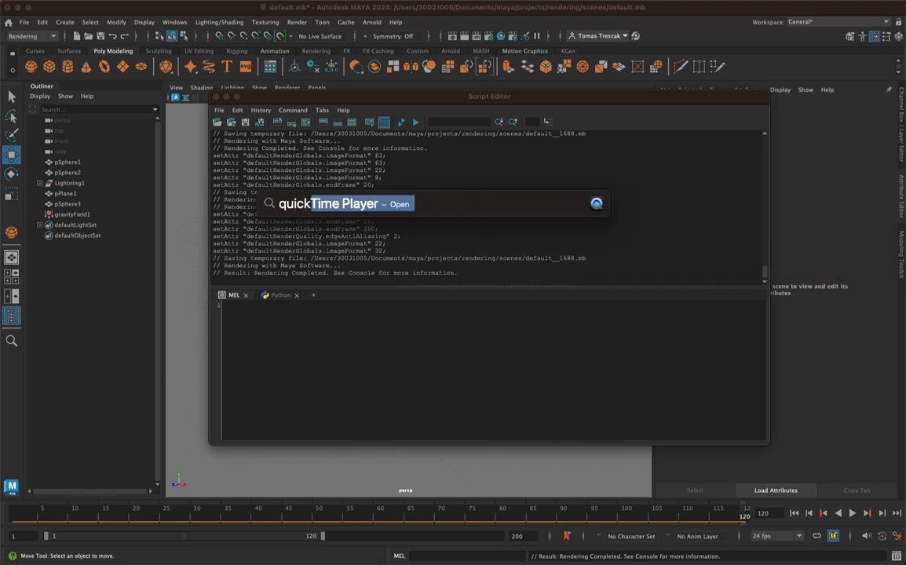
key("Return")
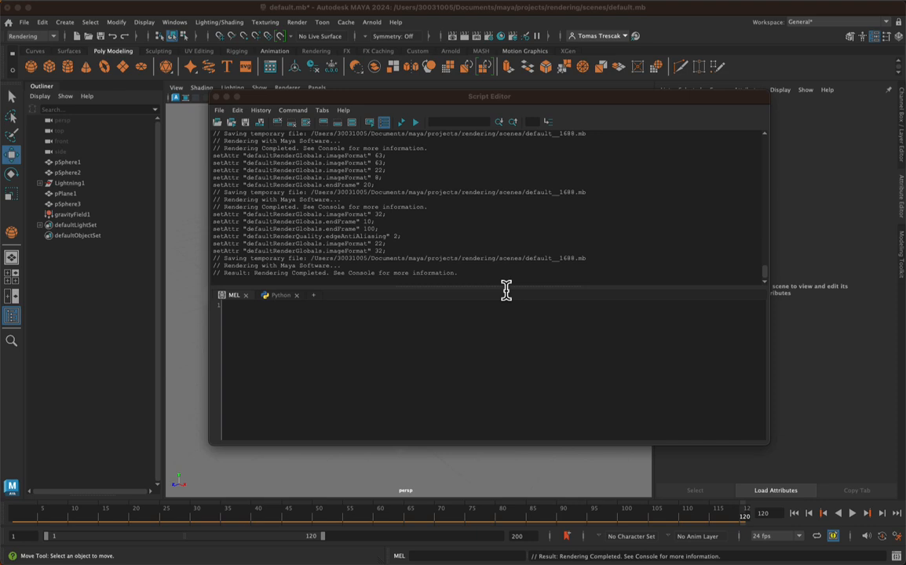
left_click(100, 7)
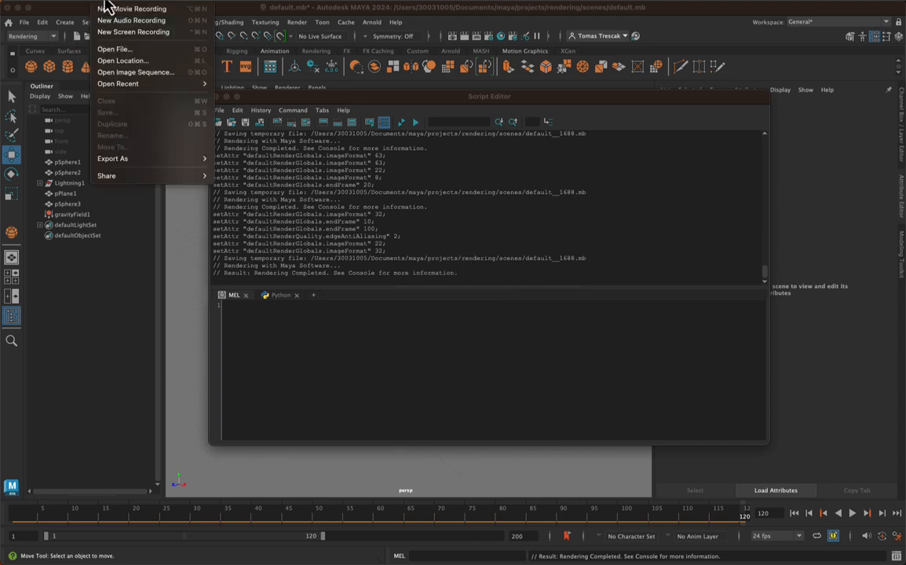
left_click(128, 76)
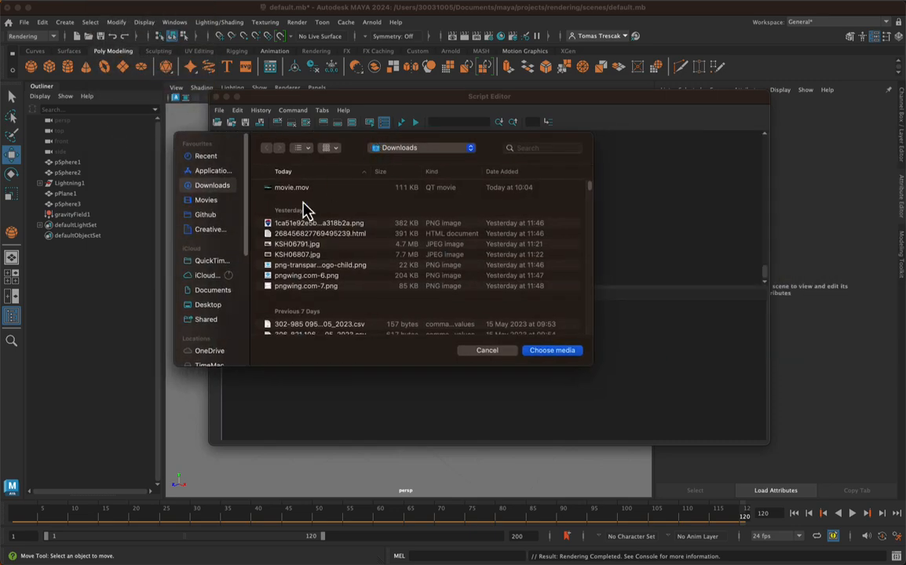
Select all the bouncy_ball PNG frames in Documents/maya/projects/rendering/images as the media for the image sequence
left_click(210, 289)
scroll(336, 257, "down", 4)
left_click(304, 280)
double_click(306, 281)
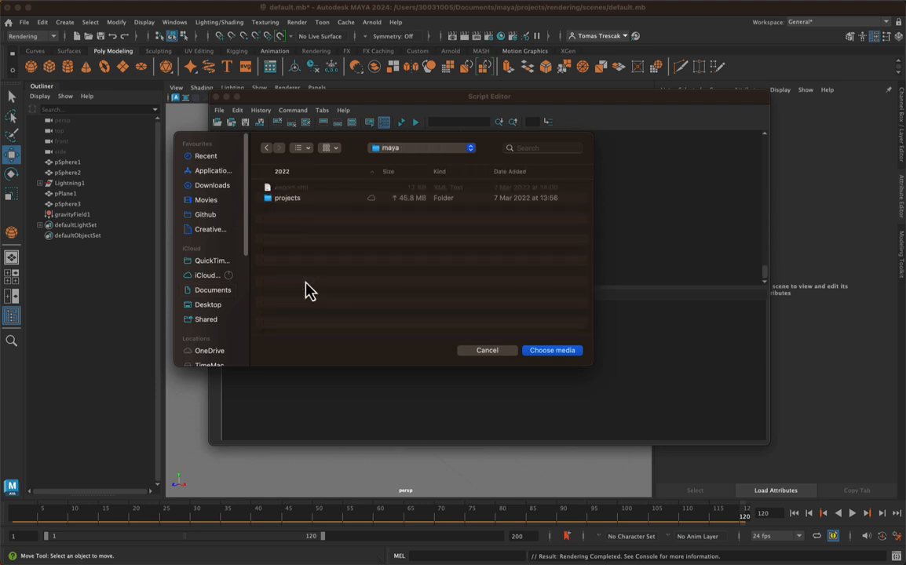
double_click(289, 202)
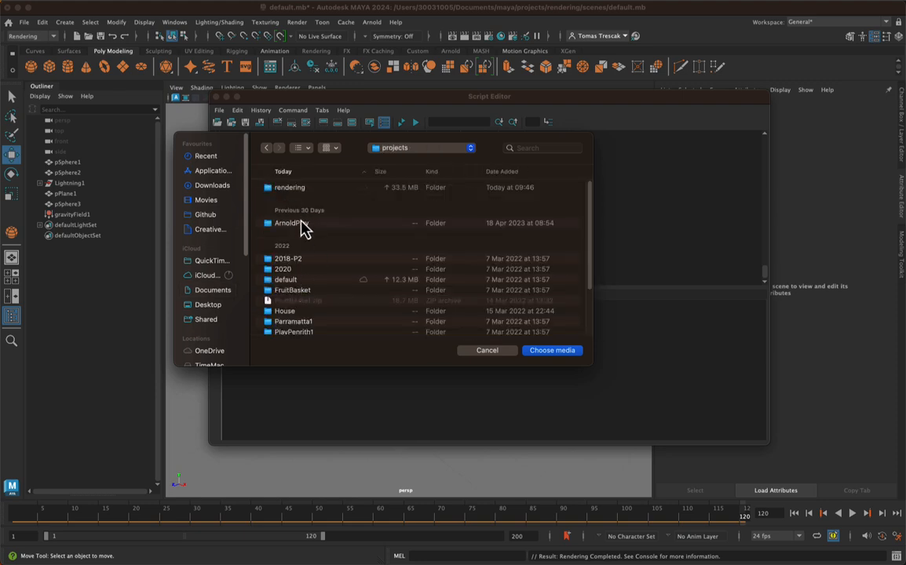
double_click(292, 189)
double_click(292, 240)
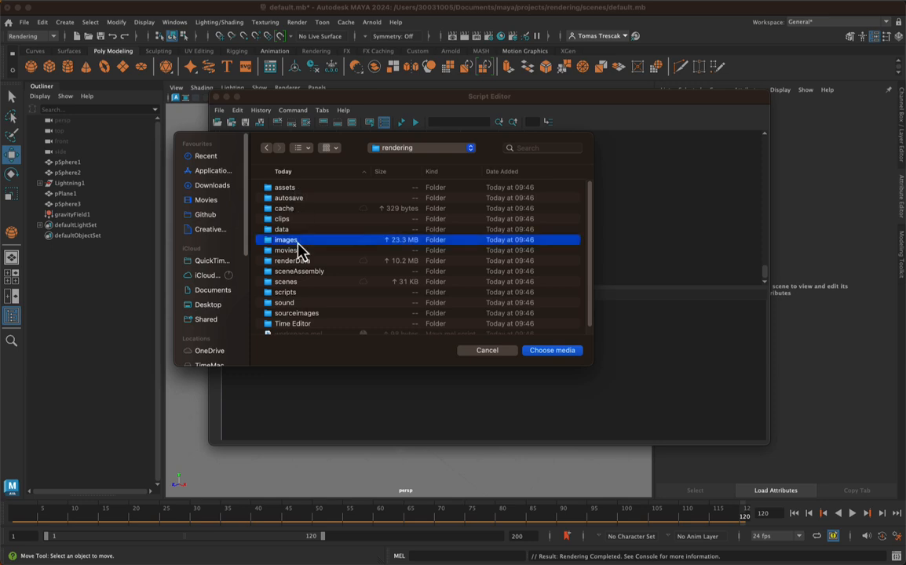
left_click(324, 188)
scroll(328, 226, "down", 20)
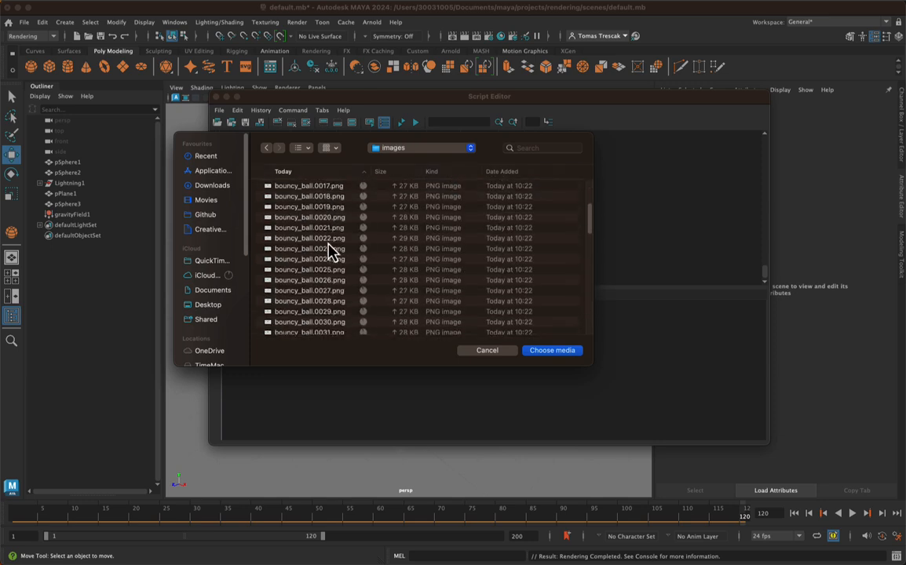
key("super+a")
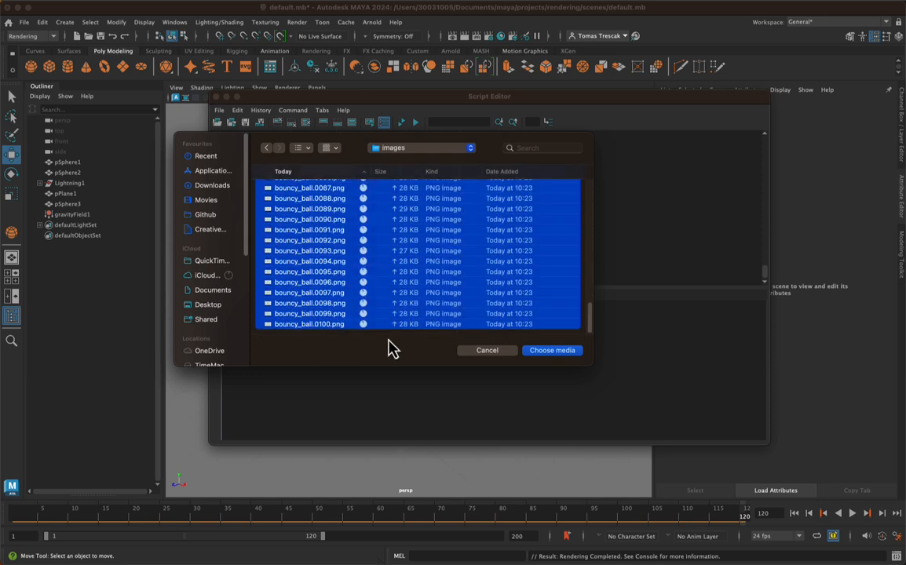
Open the chosen frames as an image sequence at Actual Size, 24 Frames Per Second, encoded for Greater Compatibility (H.264)
left_click(548, 350)
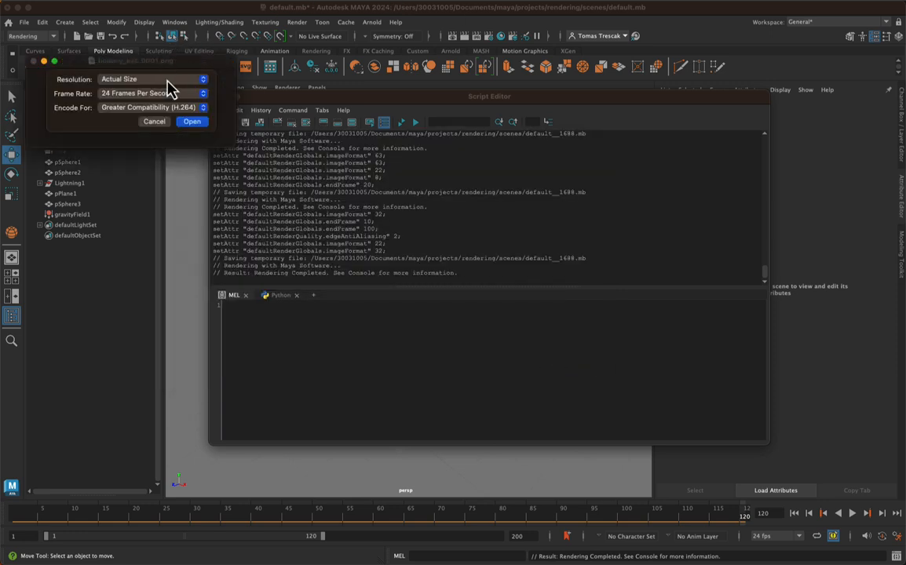
left_click_drag(78, 62, 329, 161)
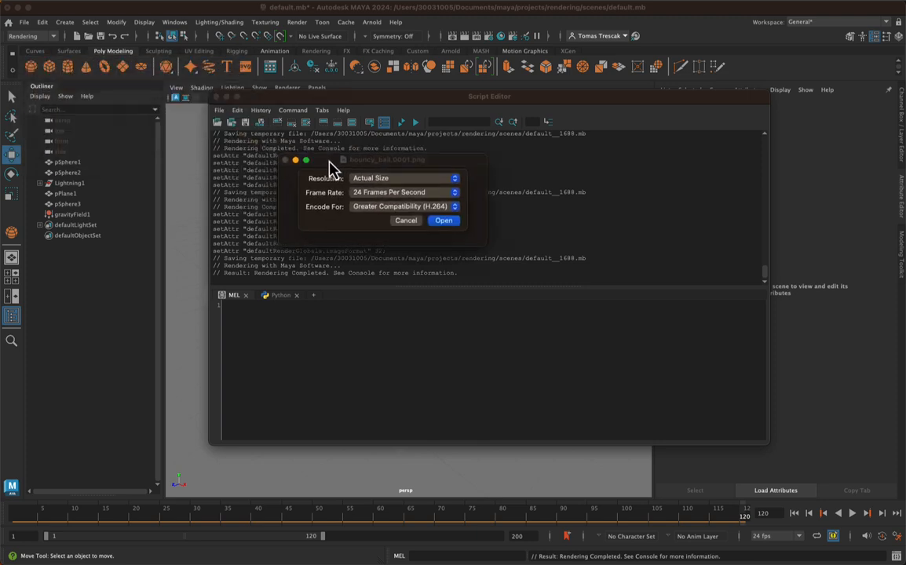
left_click(377, 179)
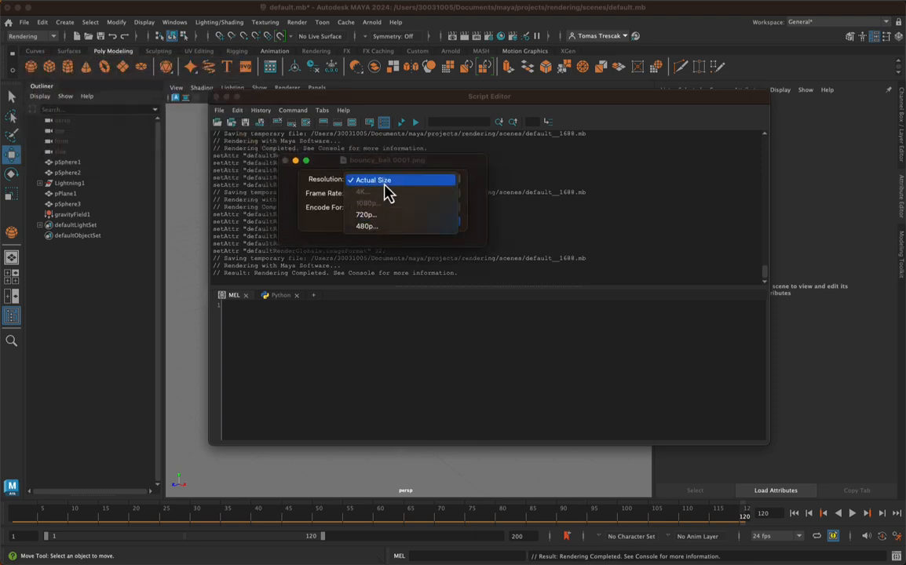
left_click(387, 195)
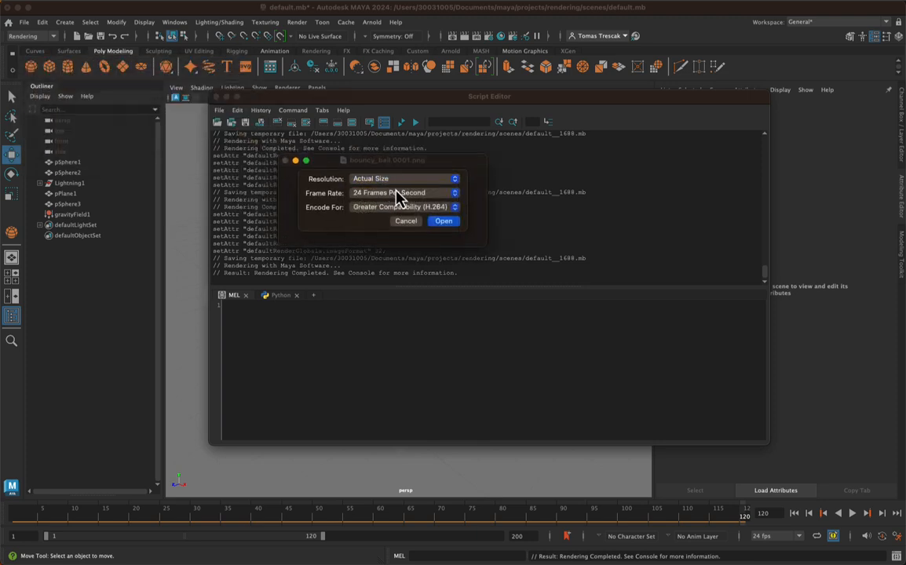
left_click(380, 195)
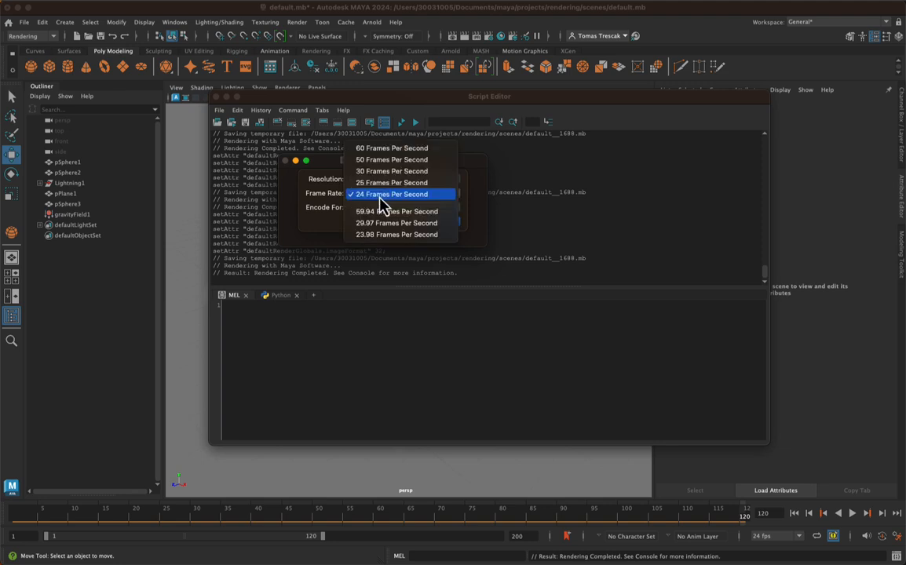
left_click(381, 197)
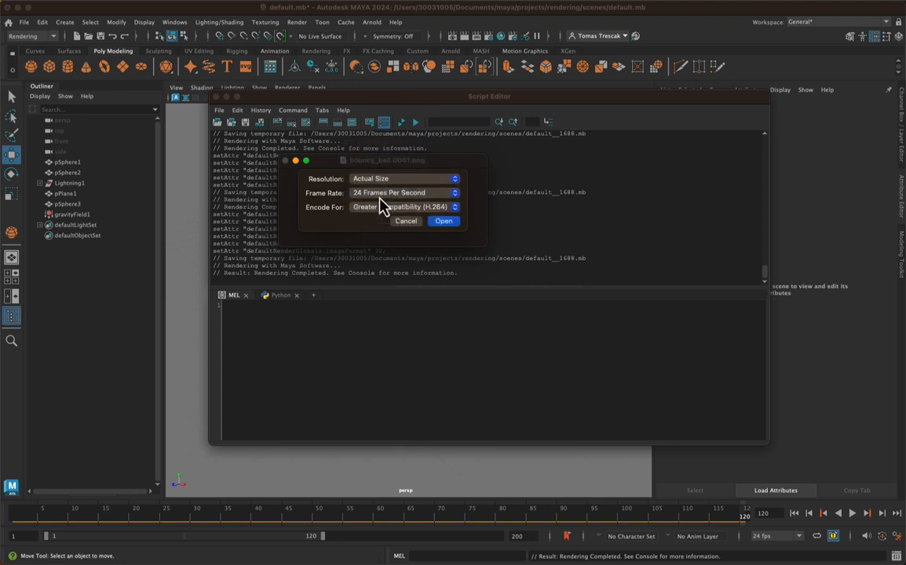
left_click(381, 209)
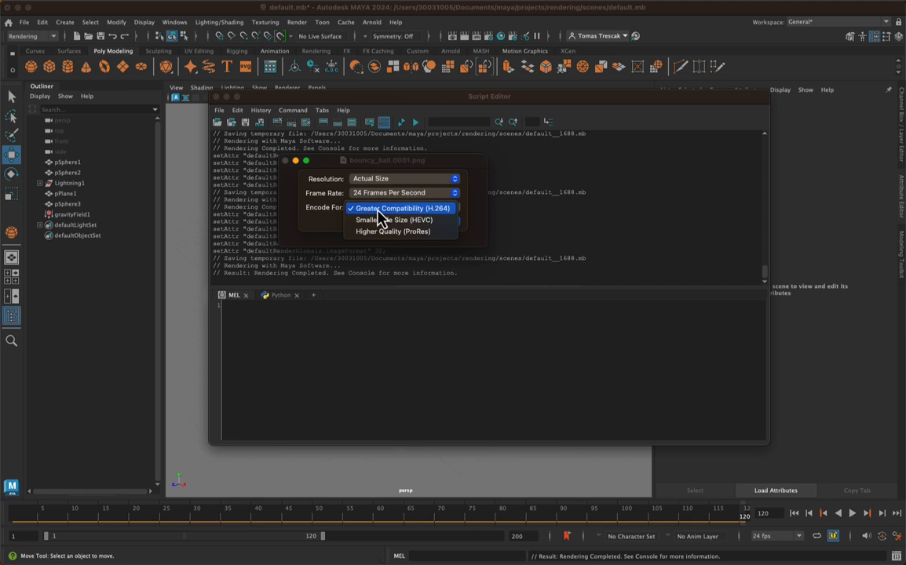
left_click(436, 211)
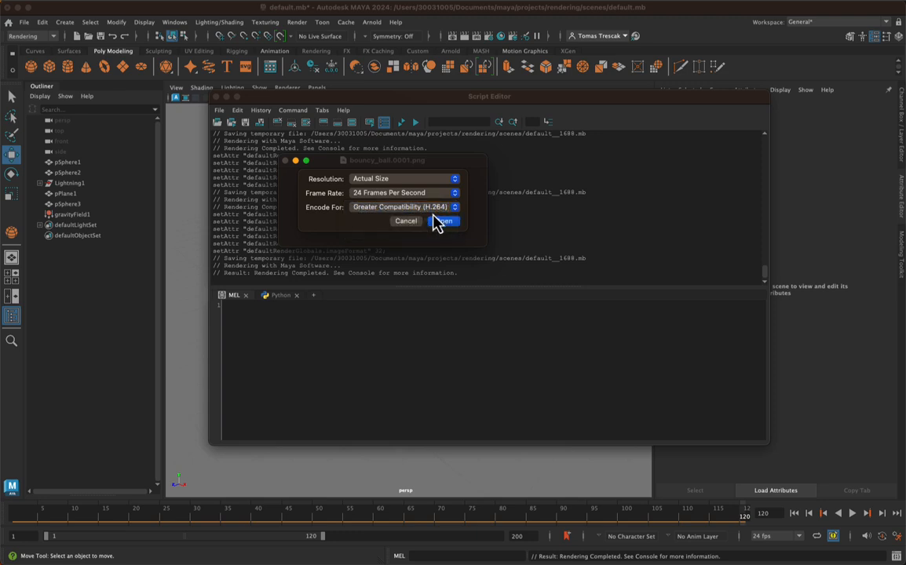
left_click(444, 223)
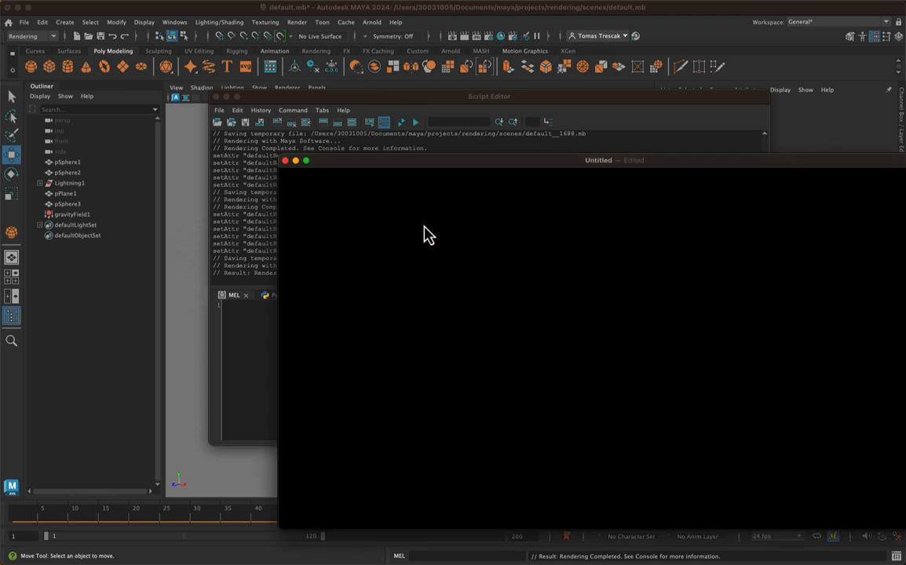
Move the untitled movie window fully into view and play the assembled animation
left_click_drag(455, 162, 328, 117)
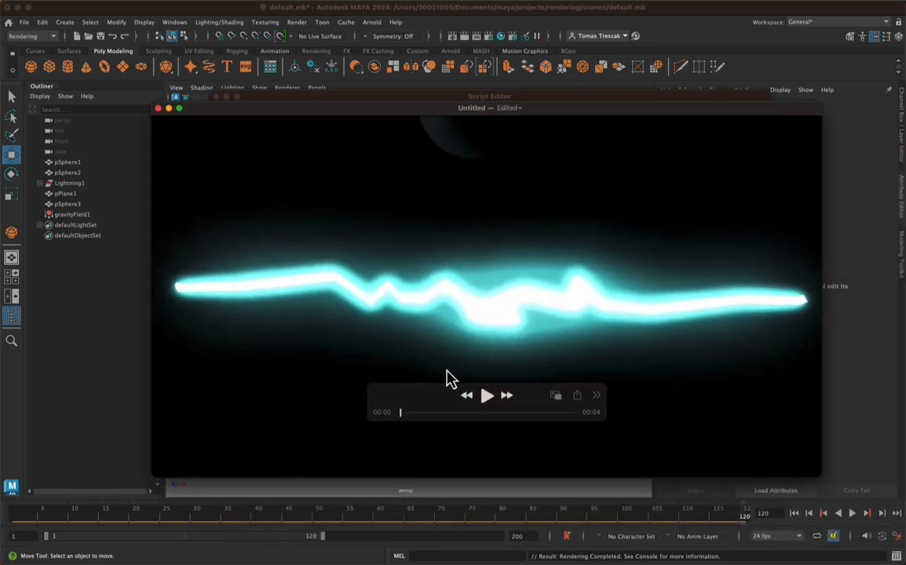
left_click(486, 397)
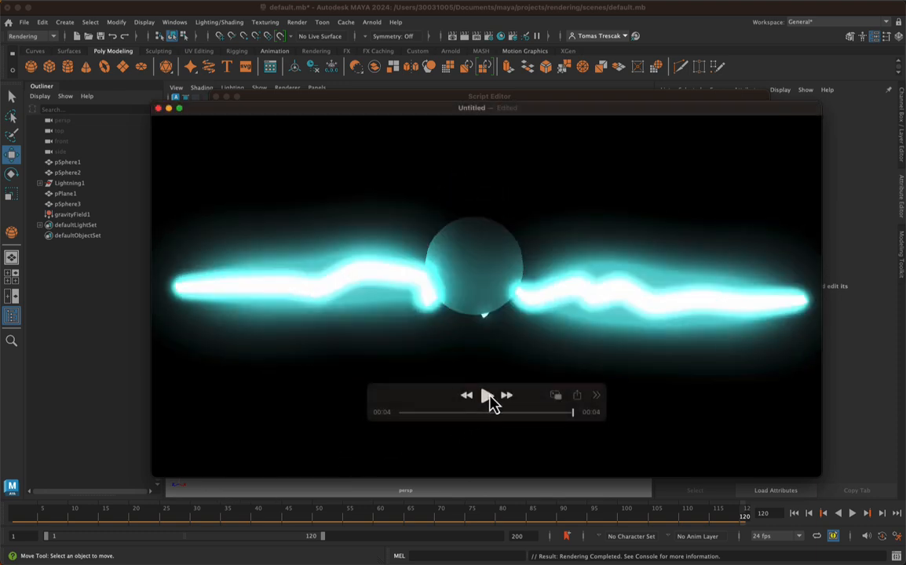
left_click(487, 396)
Close the untitled movie and save it as BouncyBall in the Downloads folder
left_click(159, 109)
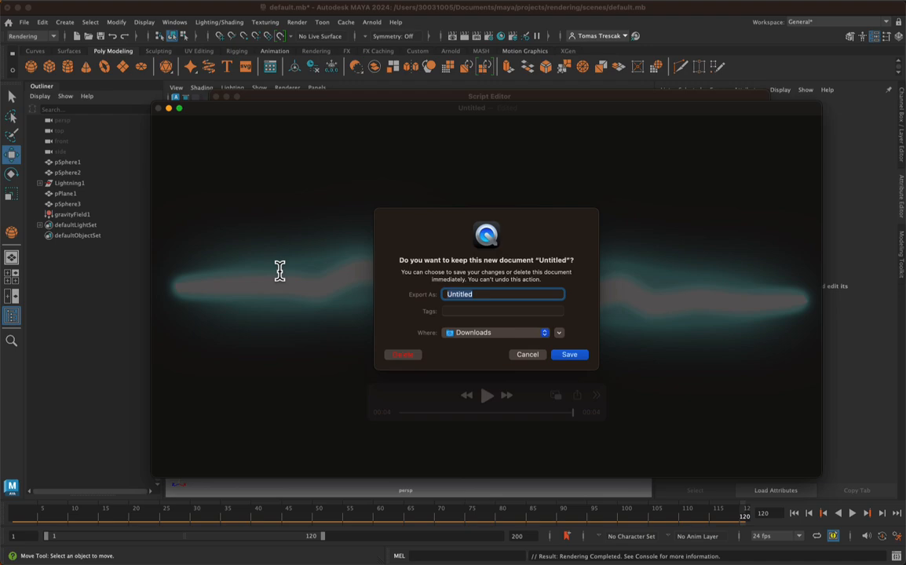
type("Bou")
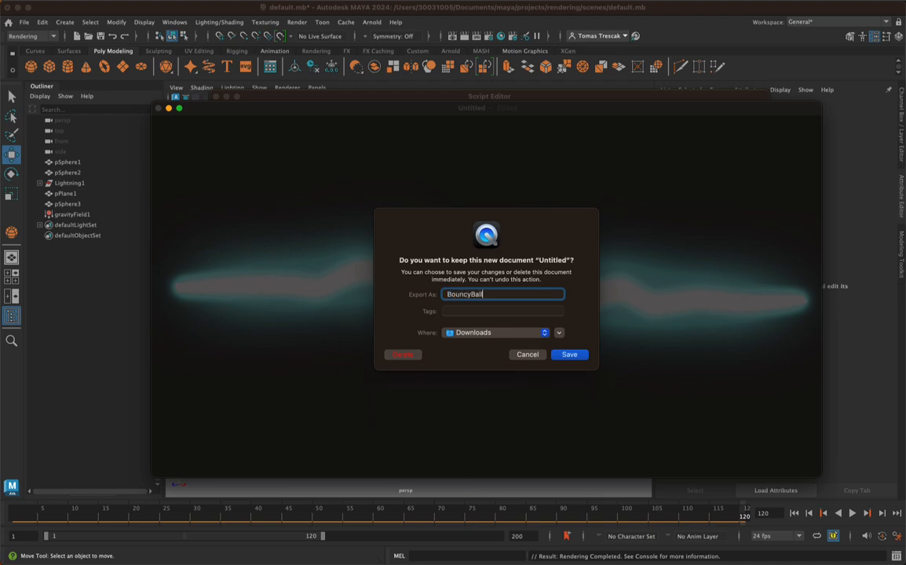
type("ncyBall")
left_click(571, 357)
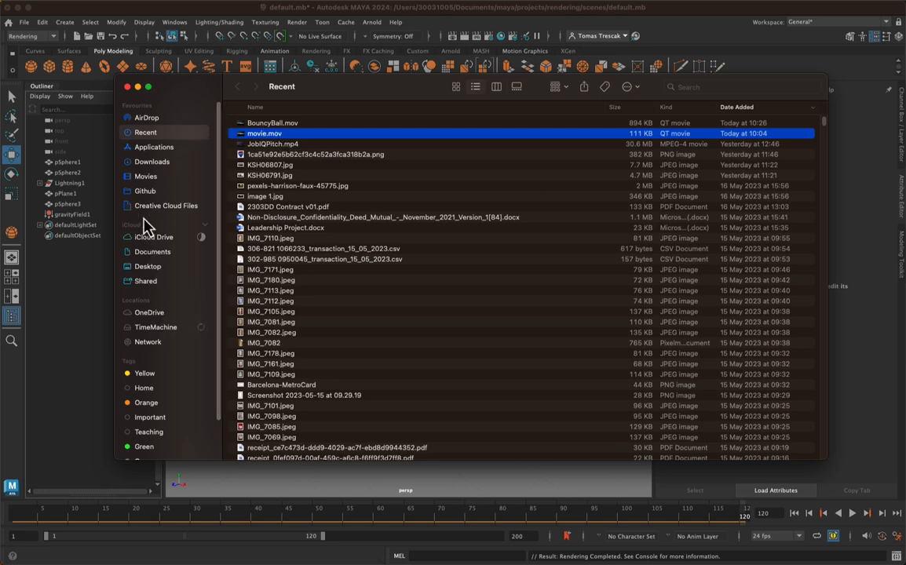
In Finder's Downloads folder, briefly open movie.mov, and play the exported BouncyBall.mov and close it
left_click(149, 163)
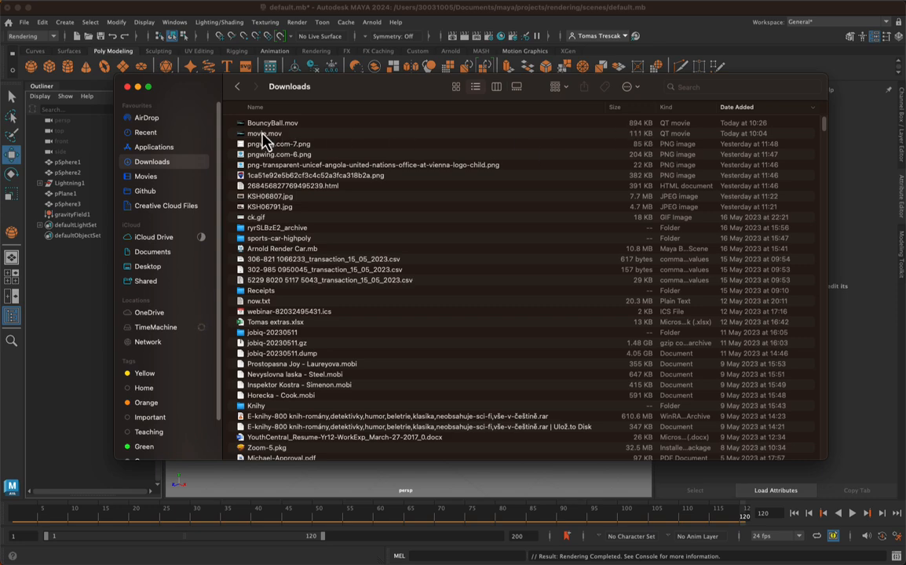
double_click(267, 135)
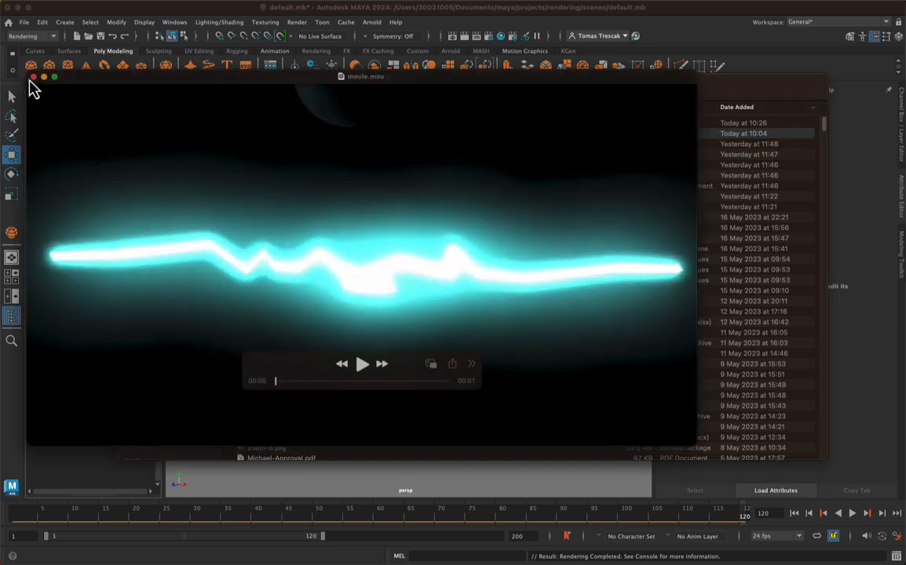
left_click(32, 77)
double_click(304, 124)
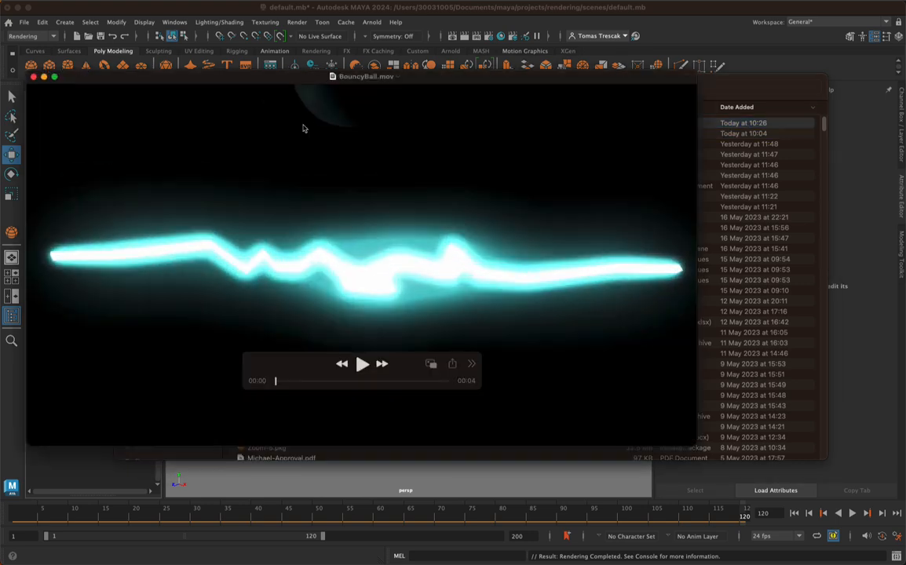
left_click(362, 364)
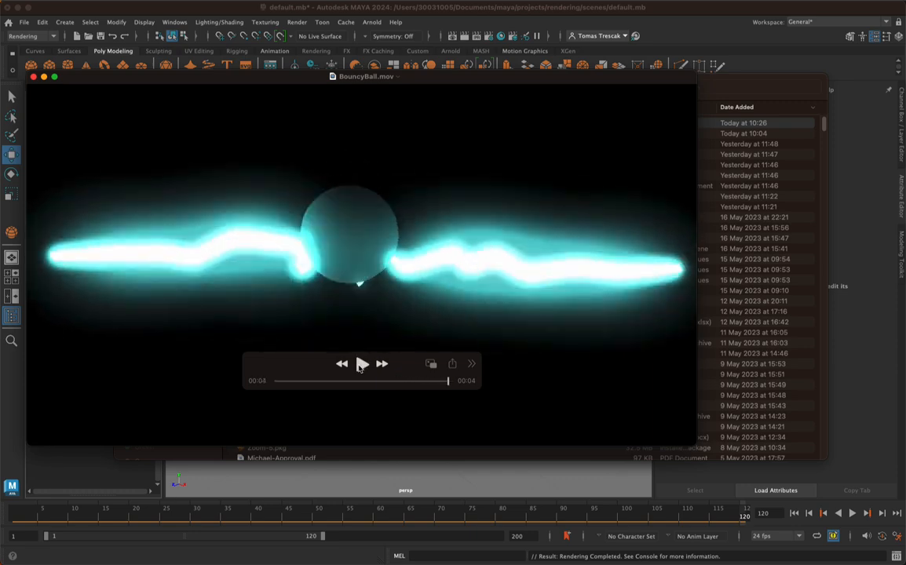
left_click(33, 77)
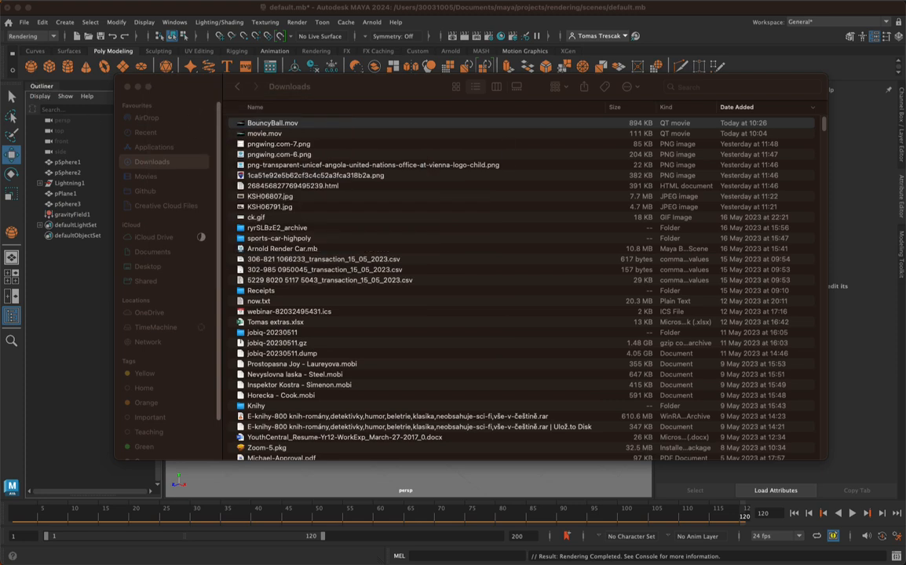